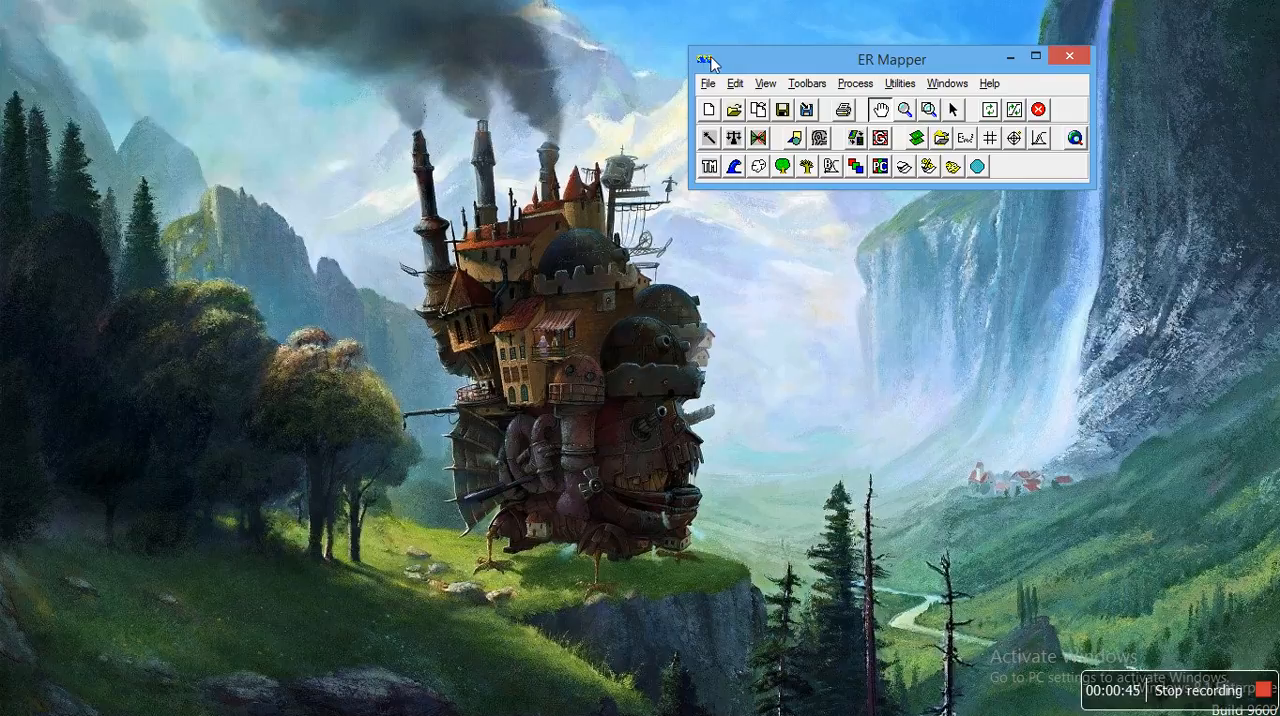
# Step: Open the IKONOS2005.ers raster in a new image window placed beside the main toolbar
pyautogui.moveTo(714, 60); pyautogui.dragTo(741, 63)
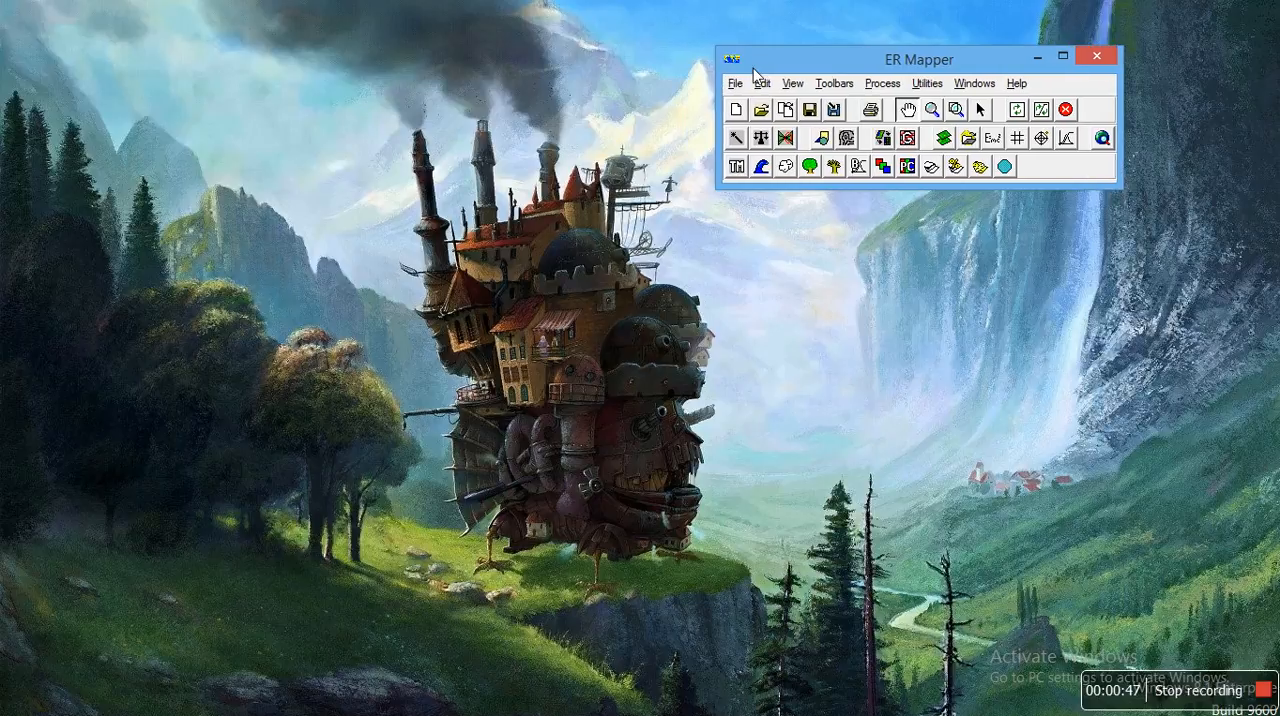
pyautogui.click(762, 112)
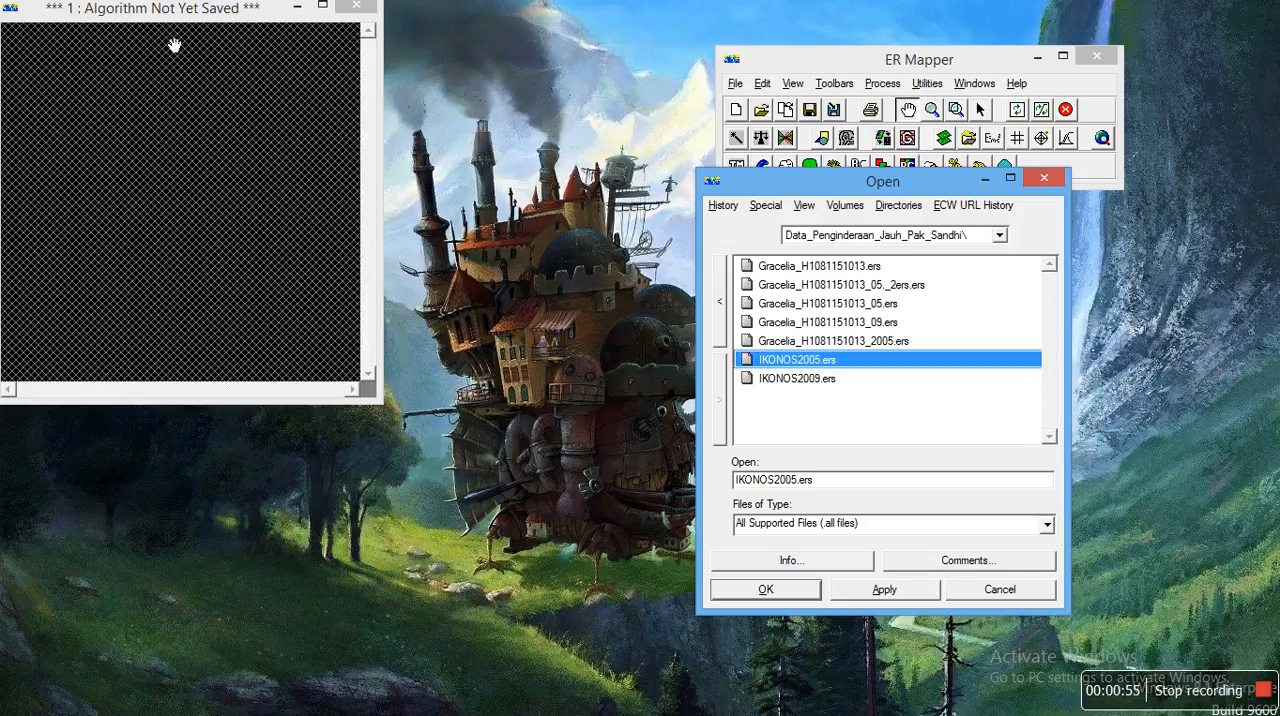
pyautogui.moveTo(155, 14); pyautogui.dragTo(383, 67)
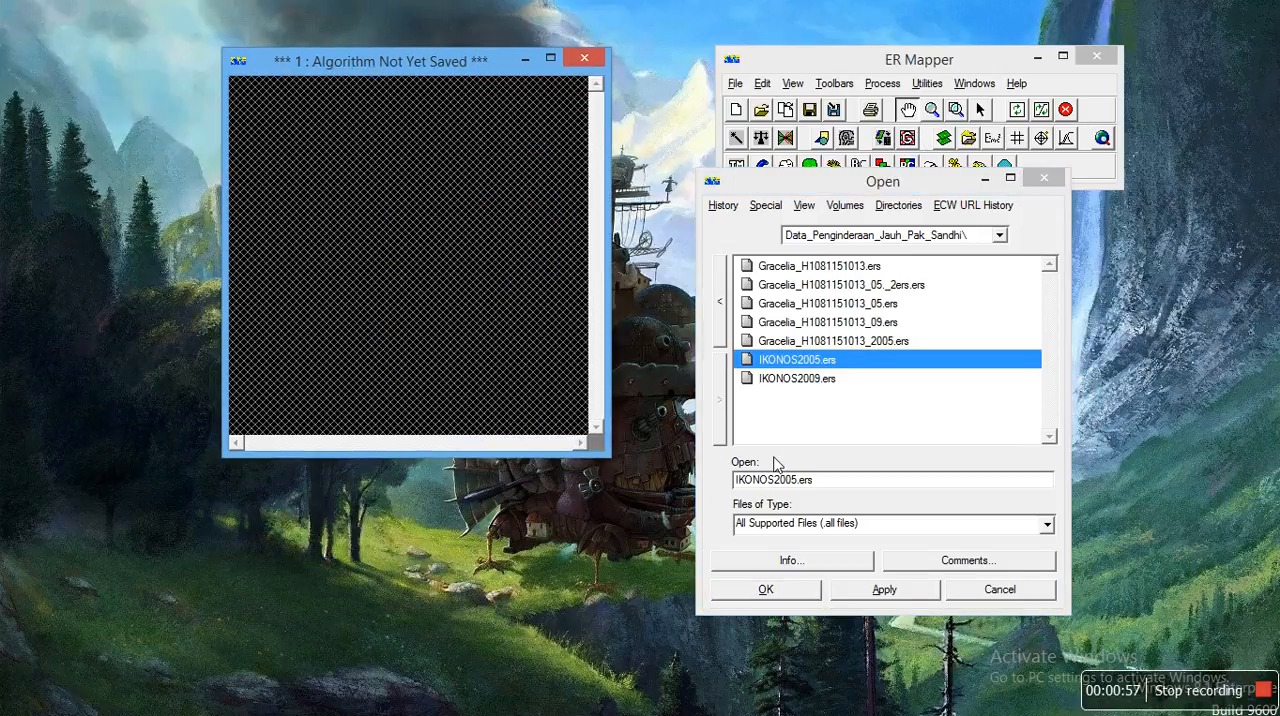
pyautogui.click(766, 590)
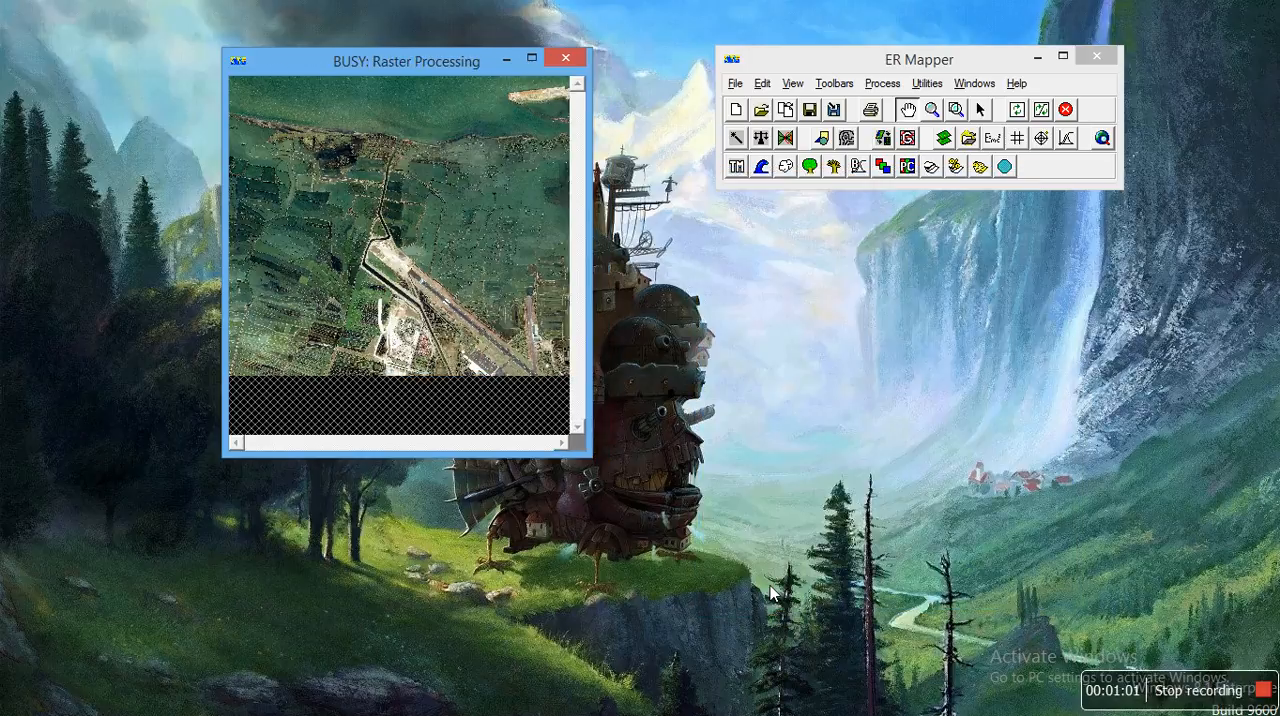
# Step: Show the image's algorithm settings and refresh the RGB surface with 99% clip on limits
pyautogui.click(809, 110)
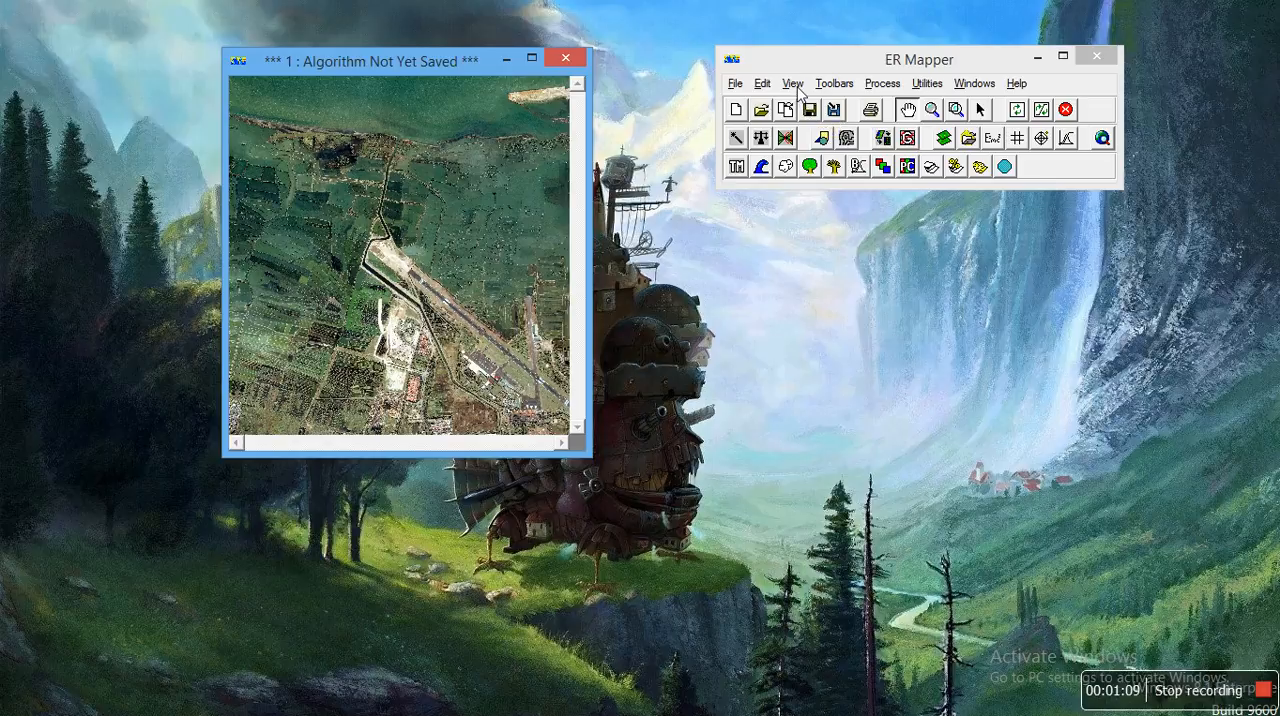
pyautogui.click(792, 83)
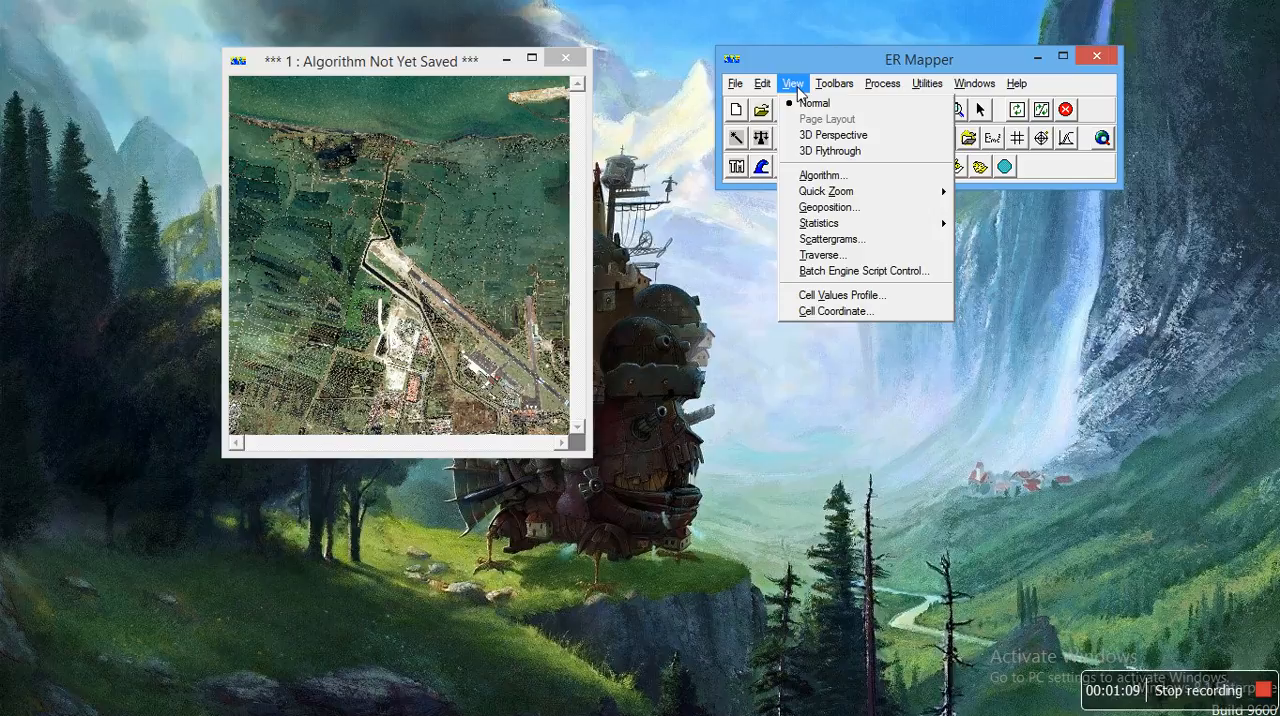
pyautogui.click(826, 176)
pyautogui.moveTo(914, 272); pyautogui.dragTo(846, 272)
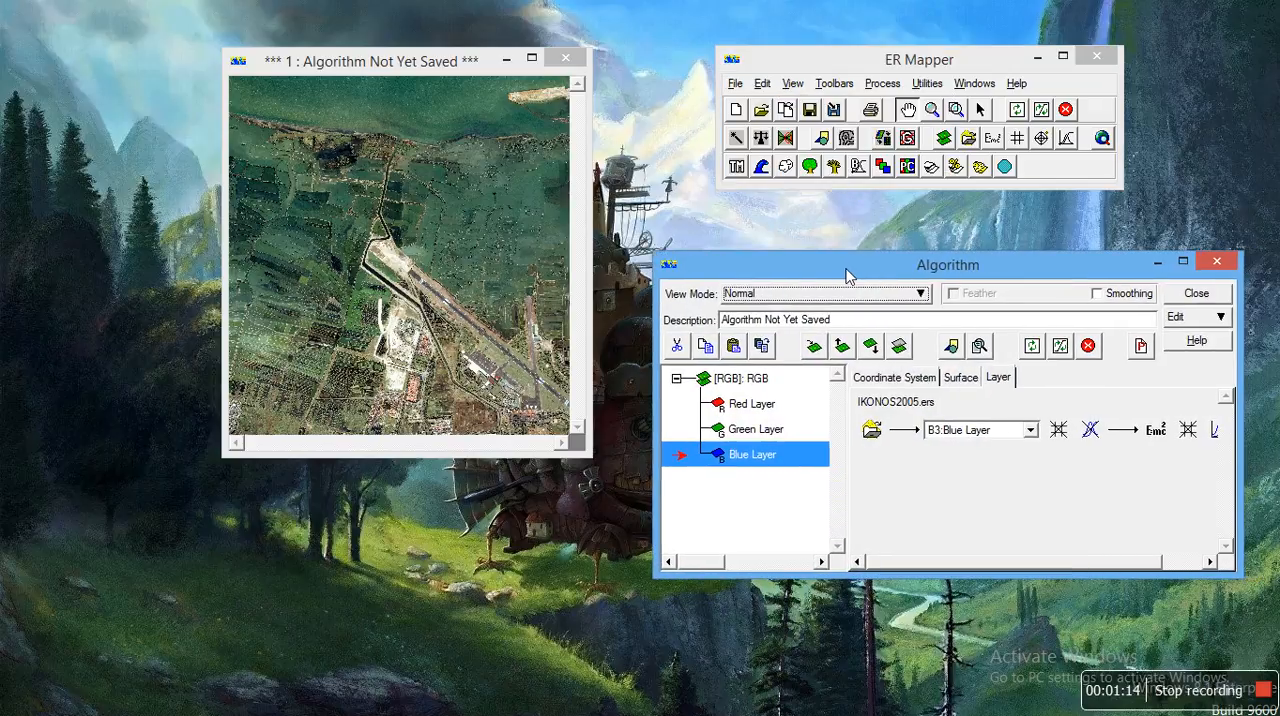
pyautogui.click(757, 380)
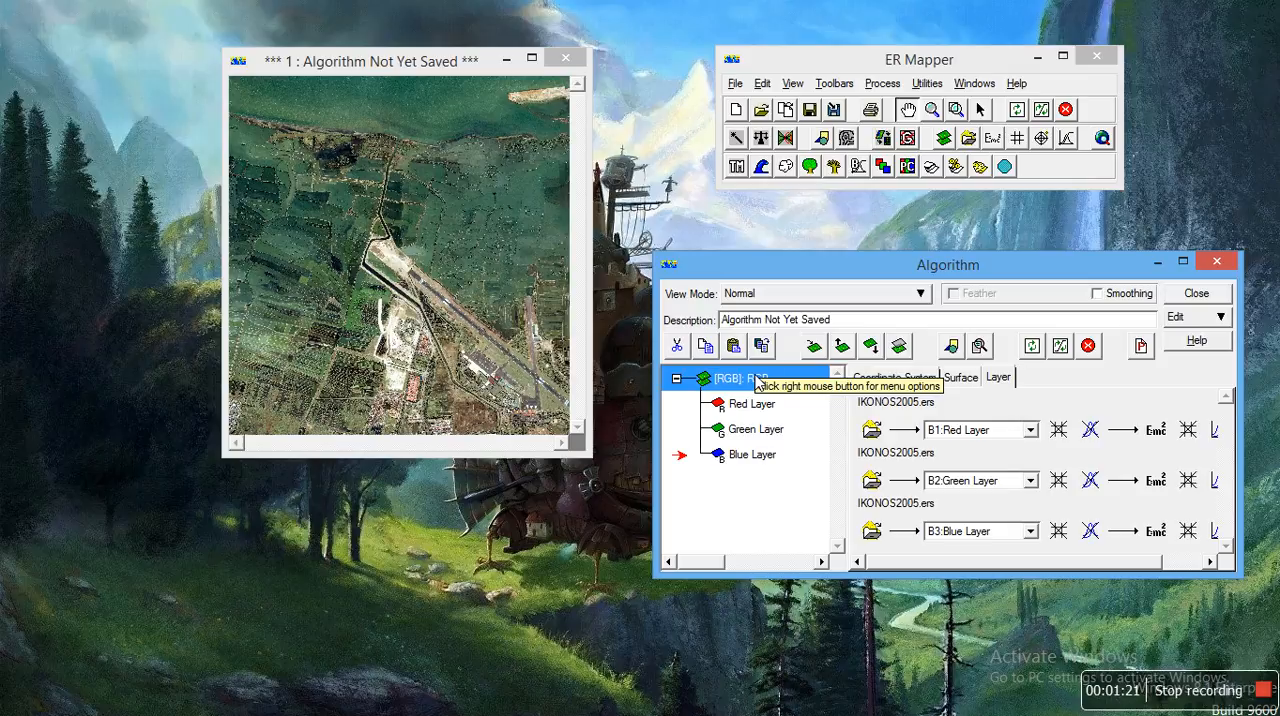
pyautogui.click(1062, 345)
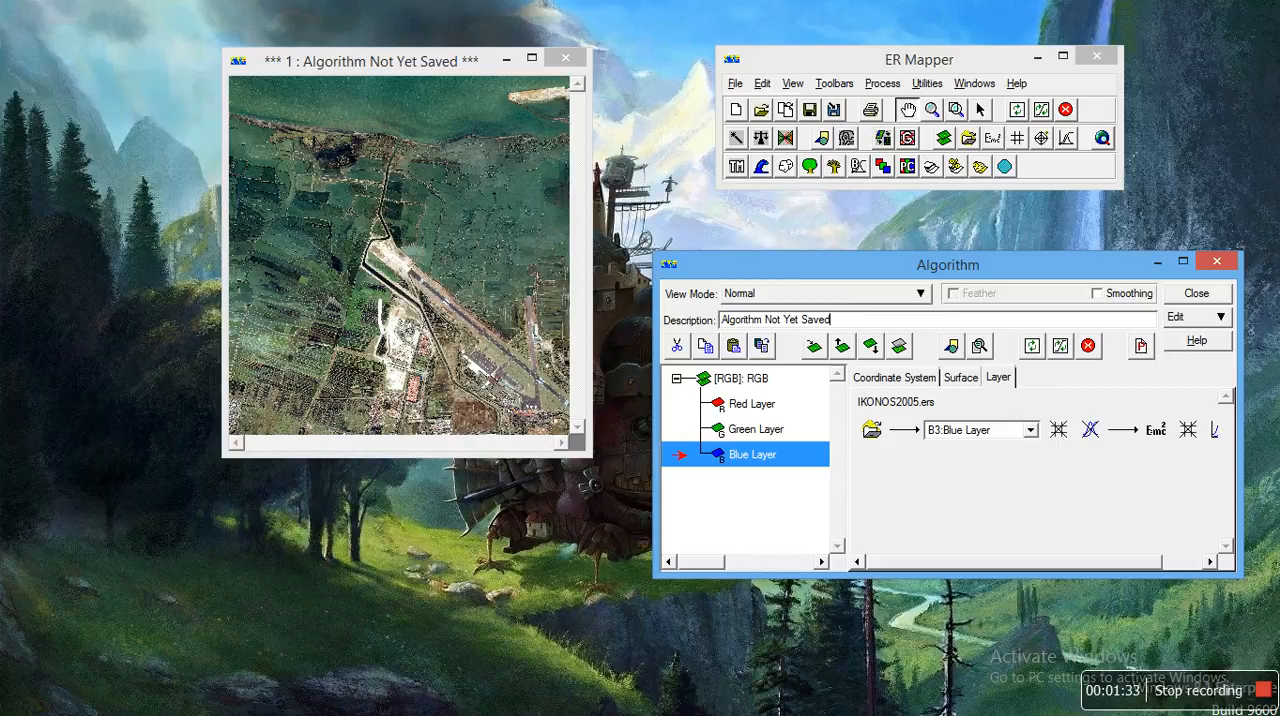
# Step: Replace the algorithm description with the author's full name
pyautogui.press('BackSpace')
pyautogui.press('BackSpace')
pyautogui.press('BackSpace')
pyautogui.press('BackSpace')
pyautogui.press('BackSpace')
pyautogui.press('BackSpace')
pyautogui.press('BackSpace')
pyautogui.press('BackSpace')
pyautogui.press('BackSpace')
pyautogui.press('BackSpace')
pyautogui.press('BackSpace')
pyautogui.press('BackSpace')
pyautogui.press('BackSpace')
pyautogui.press('BackSpace')
pyautogui.press('BackSpace')
pyautogui.press('BackSpace')
pyautogui.press('BackSpace')
pyautogui.press('BackSpace')
pyautogui.press('BackSpace')
pyautogui.press('BackSpace')
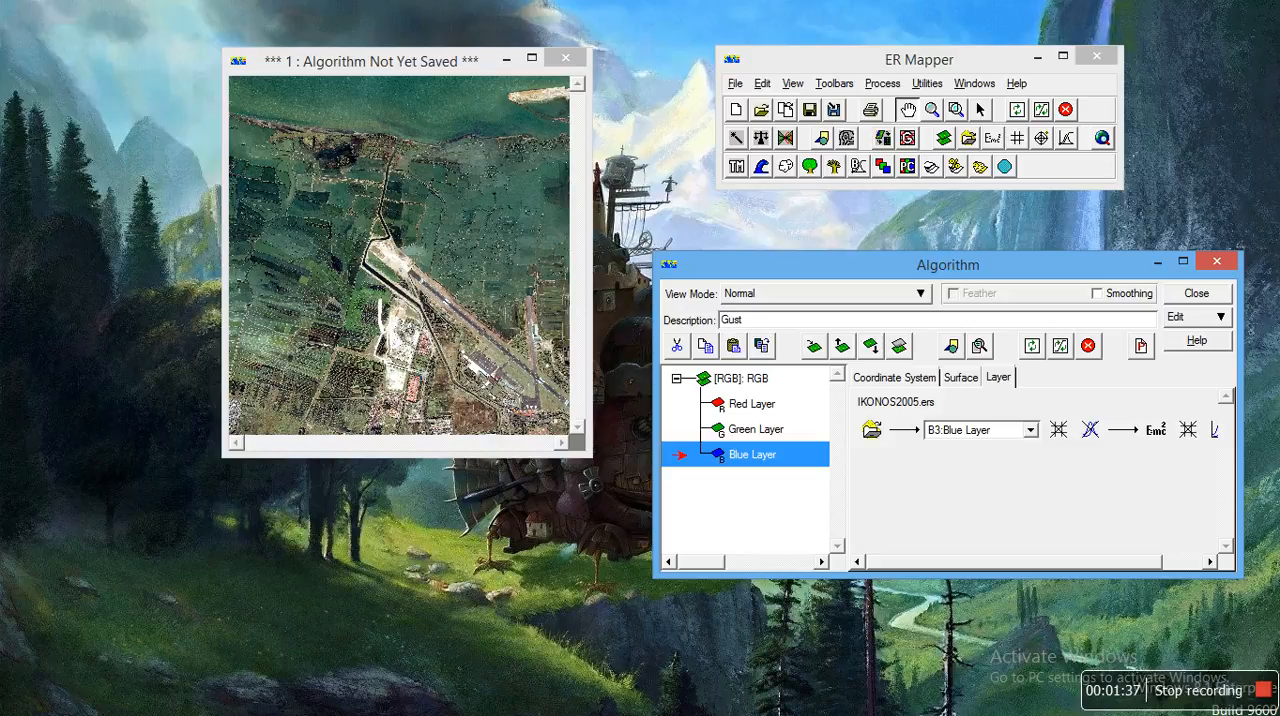
pyautogui.write('Gusti Irsan Permana')
pyautogui.press('Return')
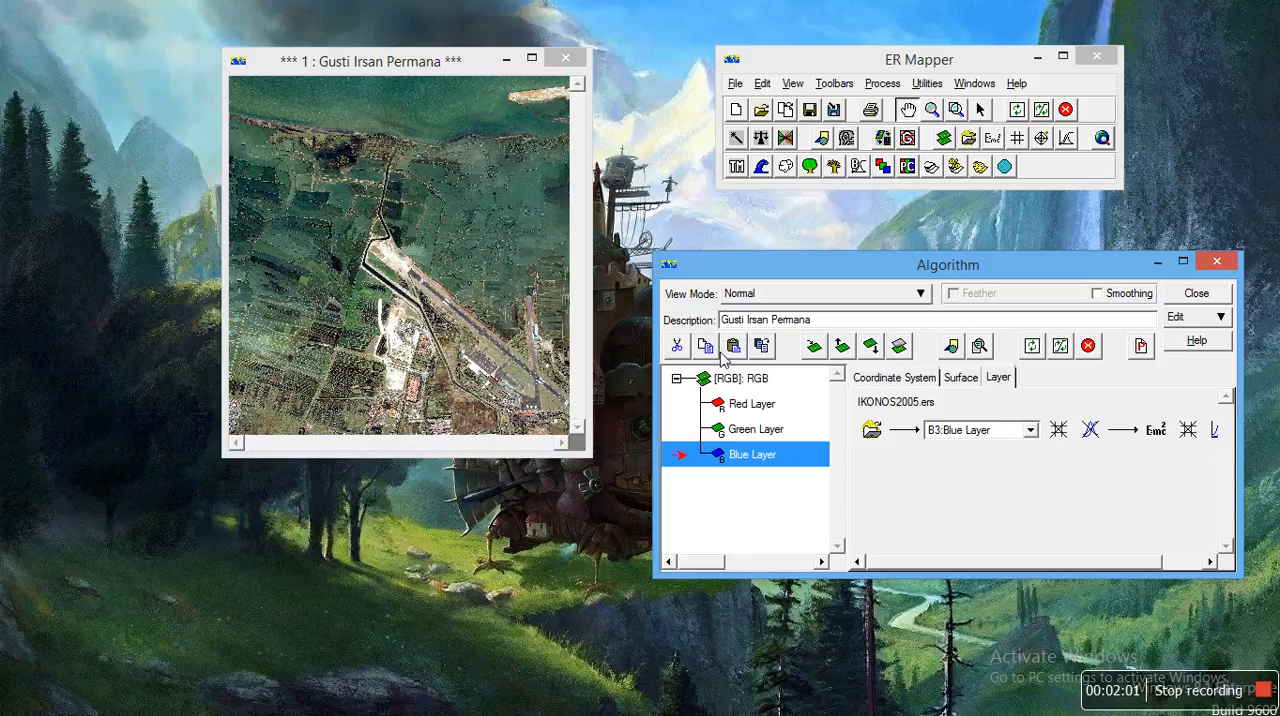
# Step: Rename the RGB surface in the algorithm as 2005
pyautogui.click(728, 377)
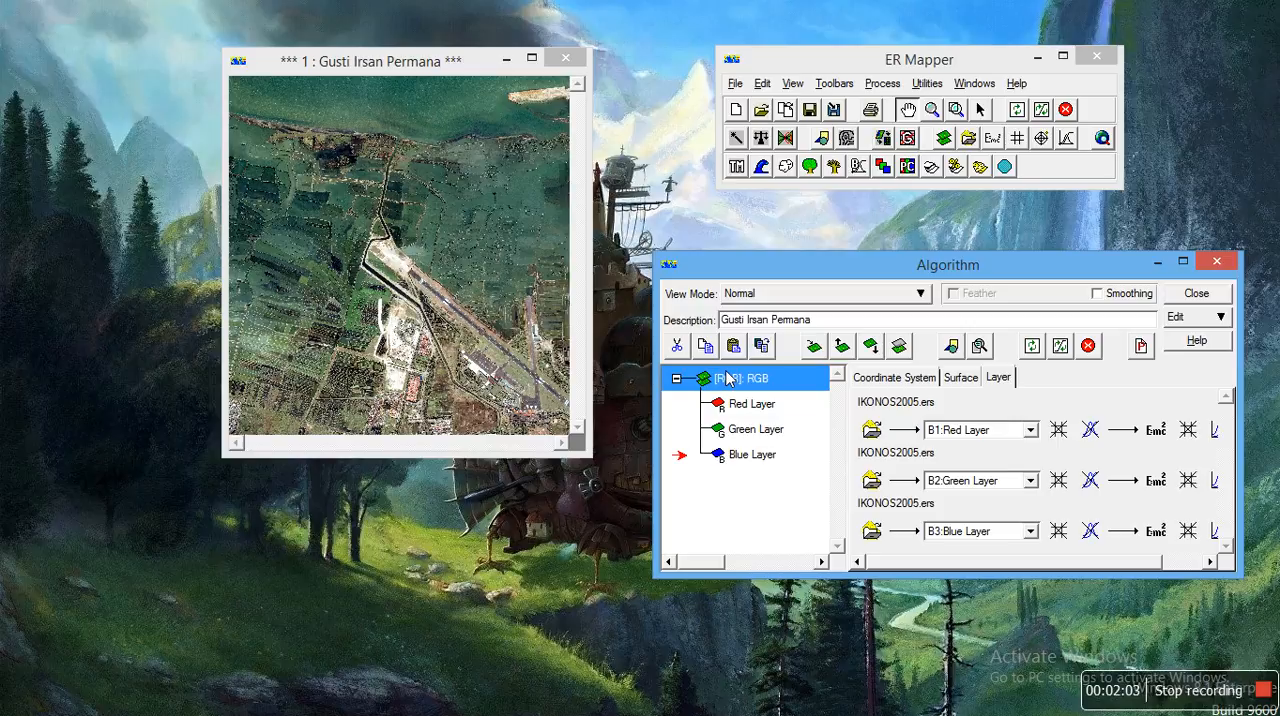
pyautogui.click(756, 378)
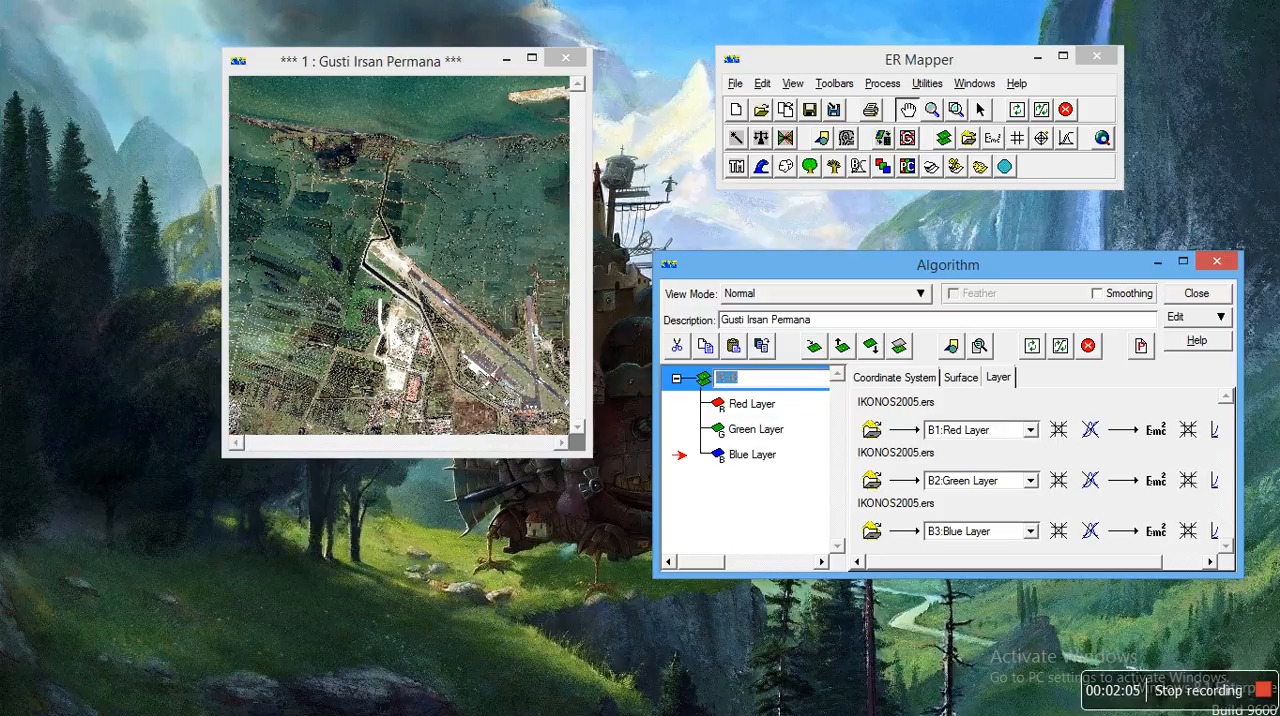
pyautogui.write('2005')
pyautogui.click(757, 487)
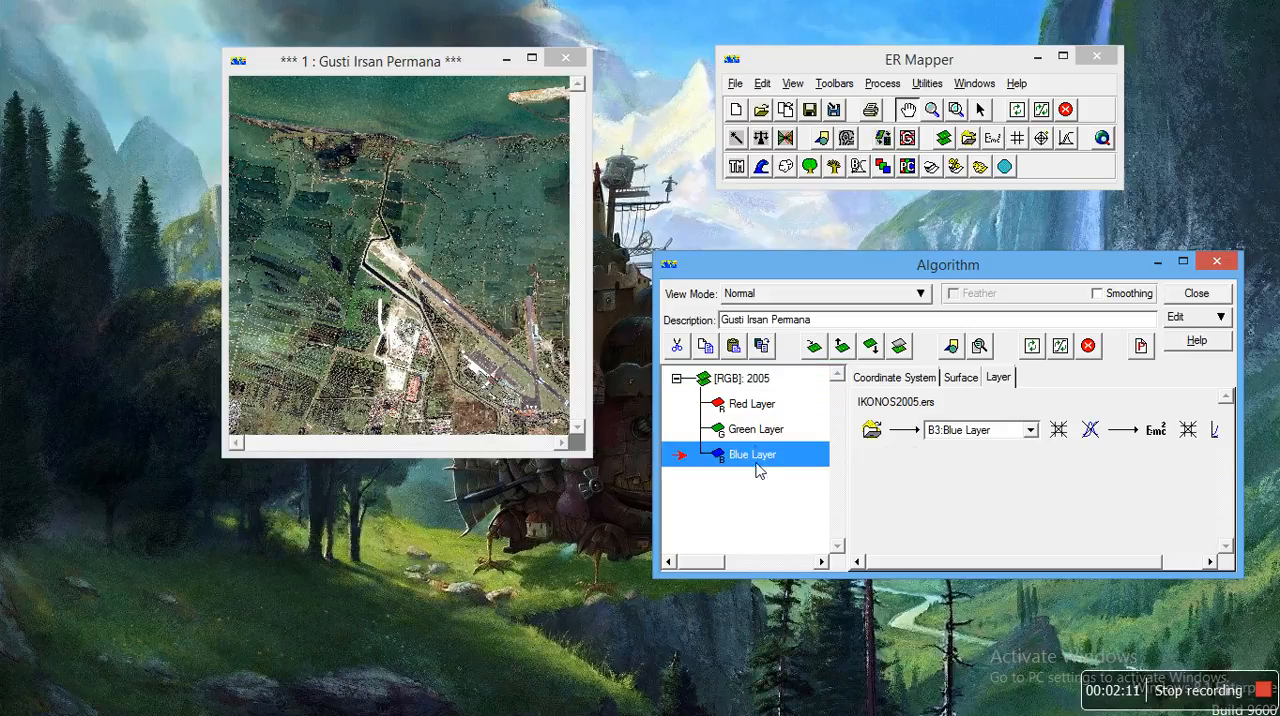
# Step: Duplicate the 2005 RGB surface with its red, green and blue layers within the algorithm
pyautogui.click(750, 390)
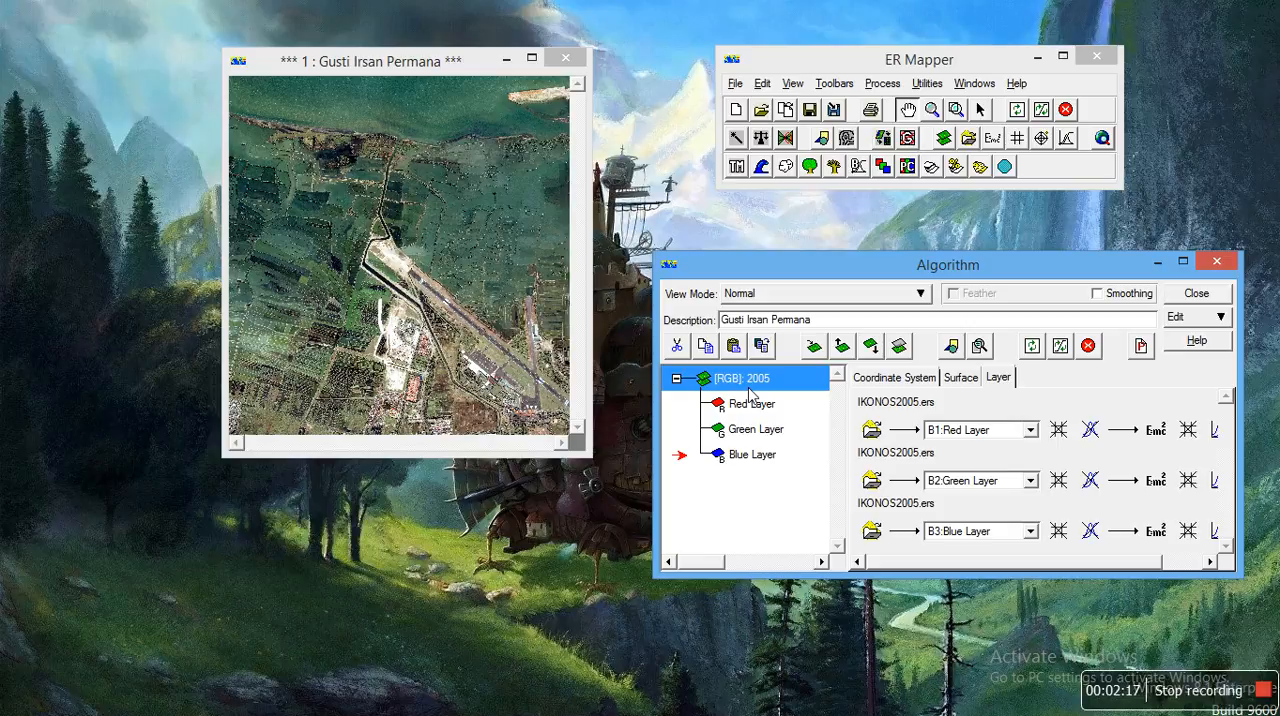
pyautogui.click(751, 505)
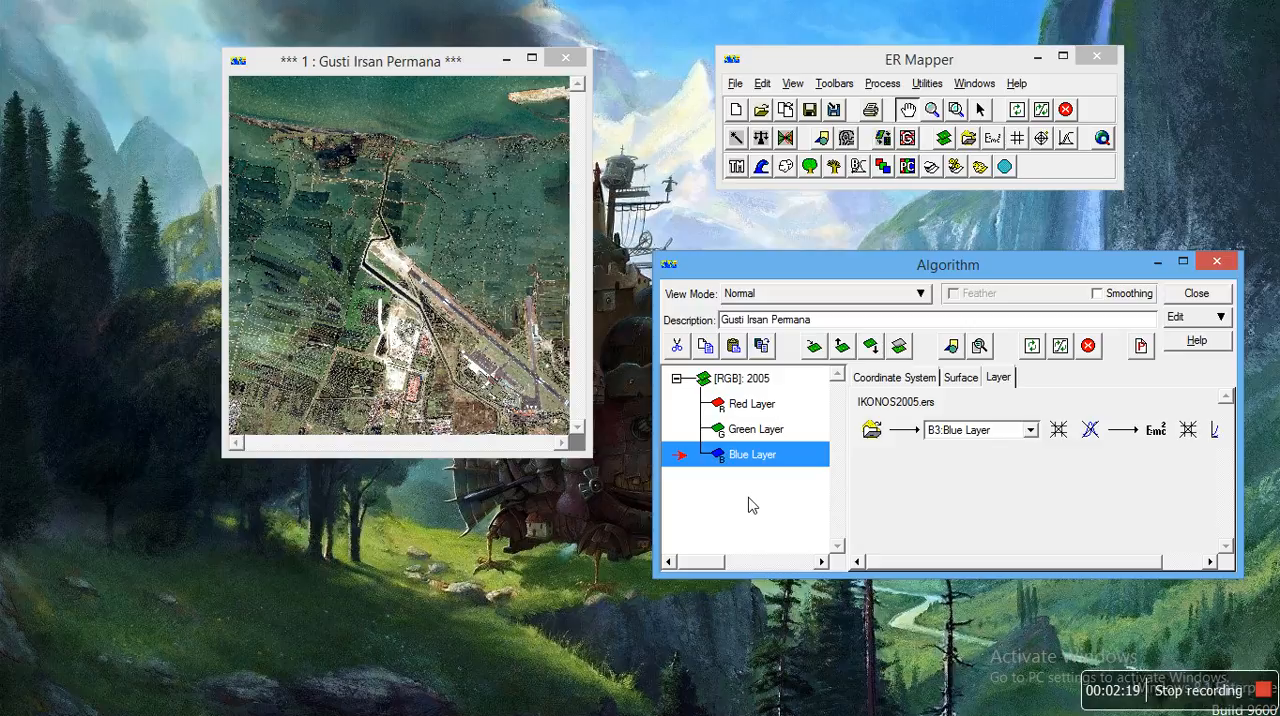
pyautogui.hotkey('ctrl', 'v')
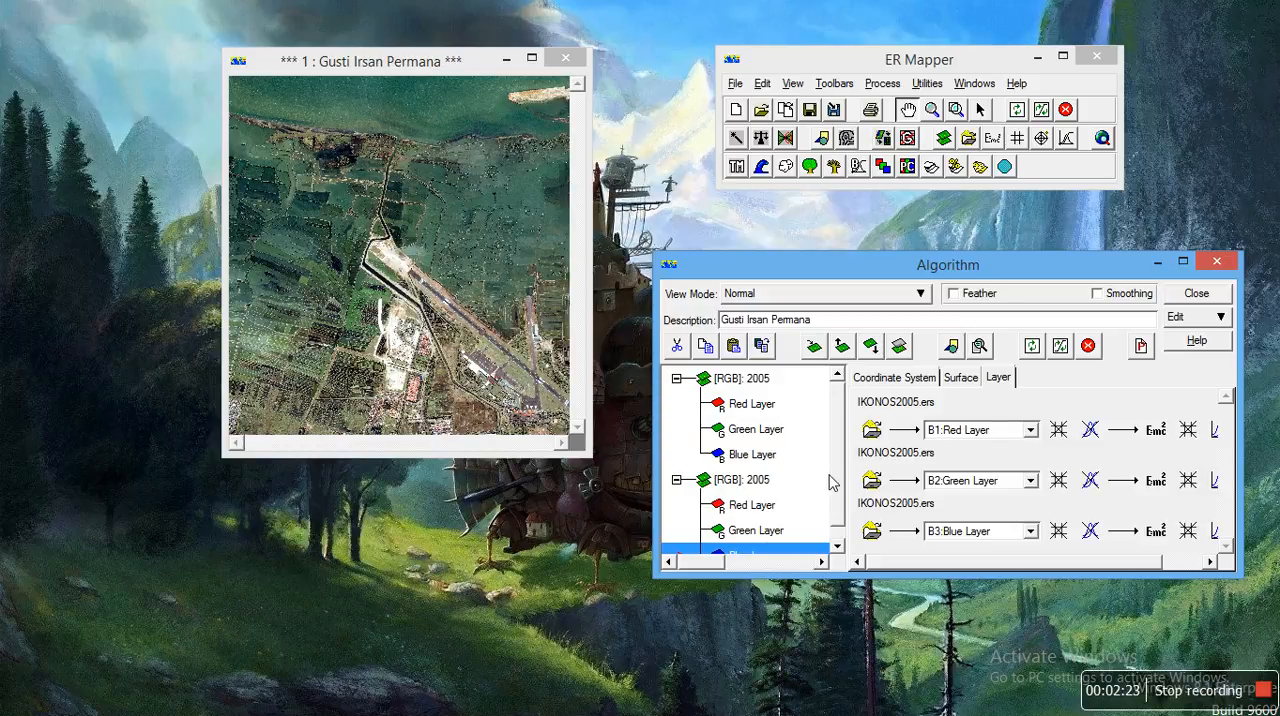
pyautogui.scroll(-1, 837, 485)
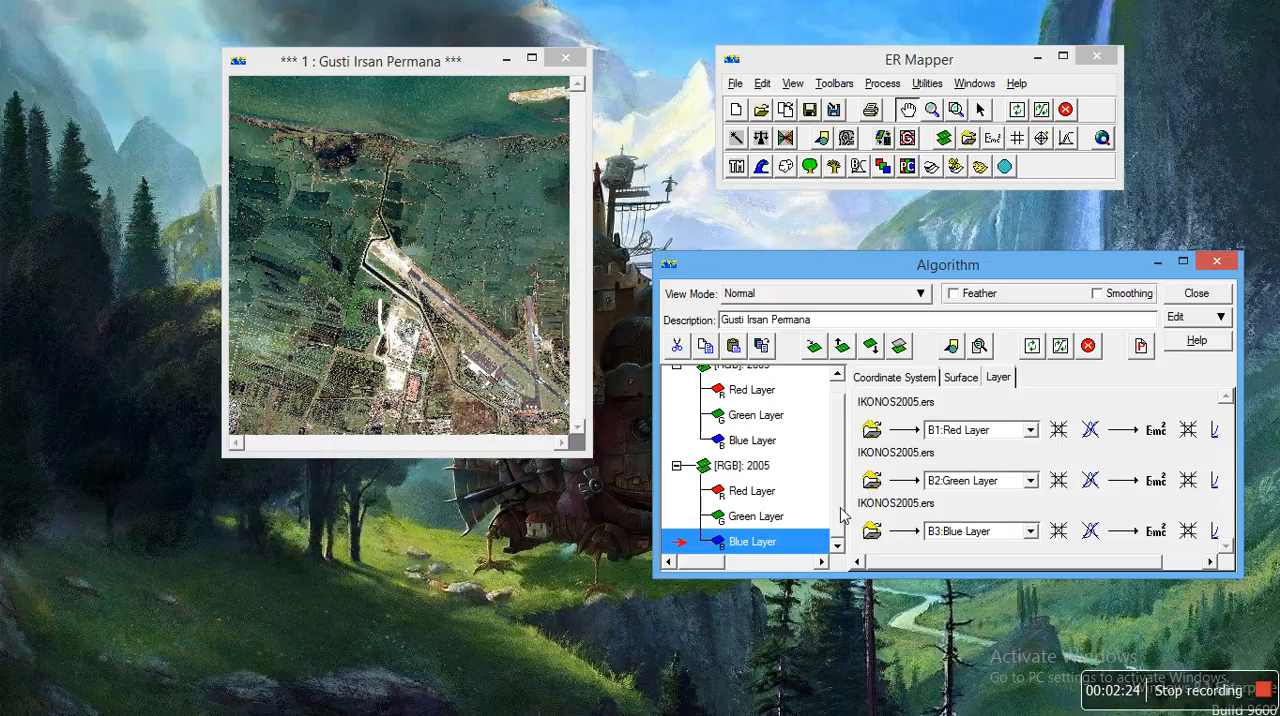
# Step: Rename the duplicated RGB surface as 2009
pyautogui.click(777, 495)
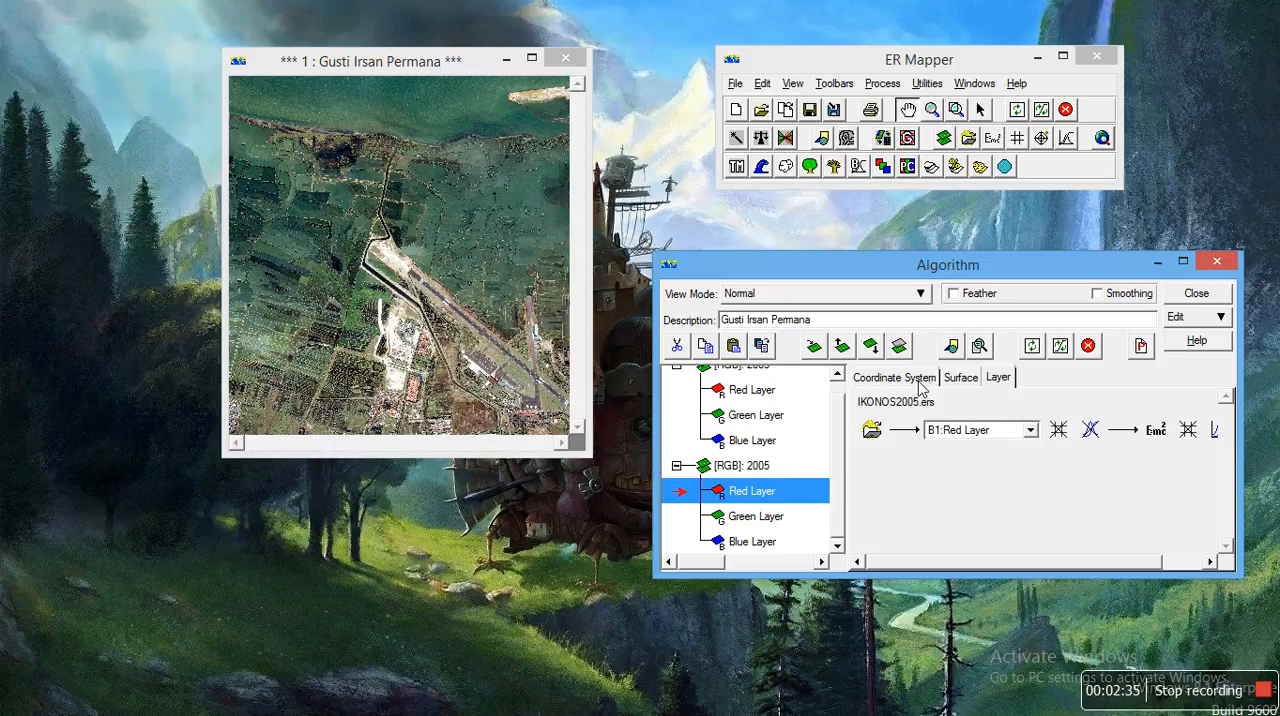
pyautogui.click(773, 467)
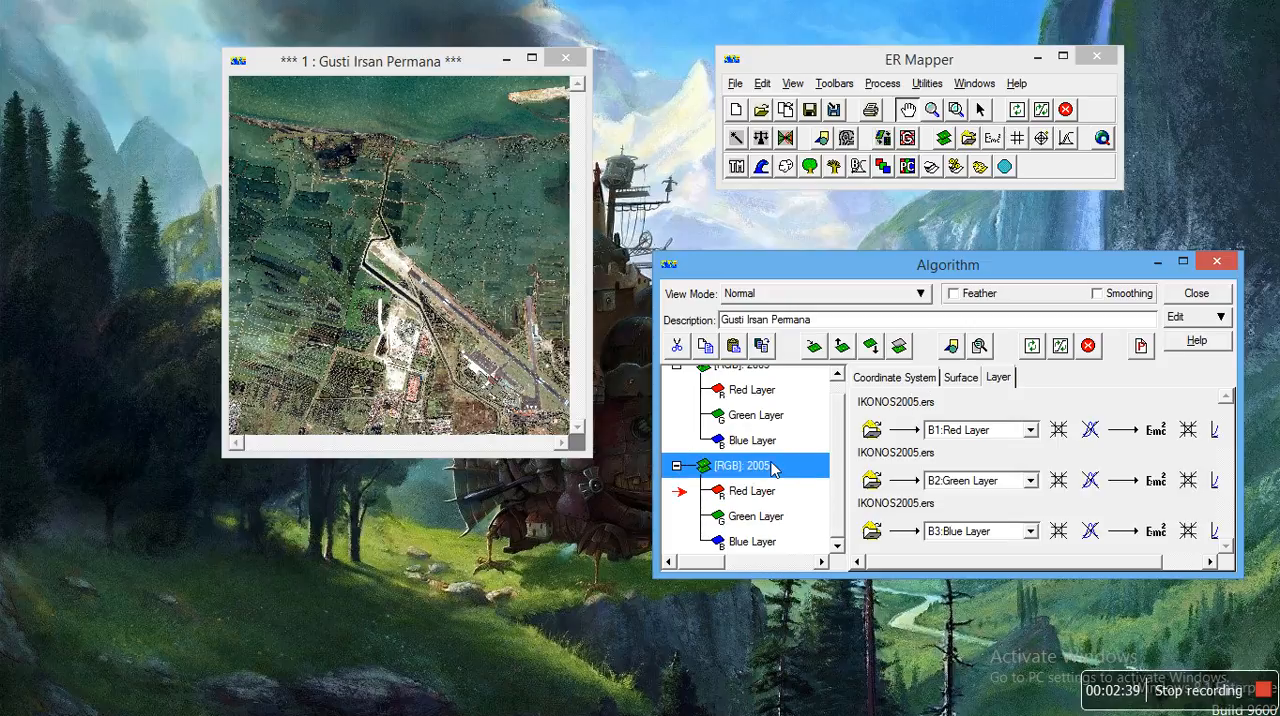
pyautogui.click(773, 467)
pyautogui.write('2005')
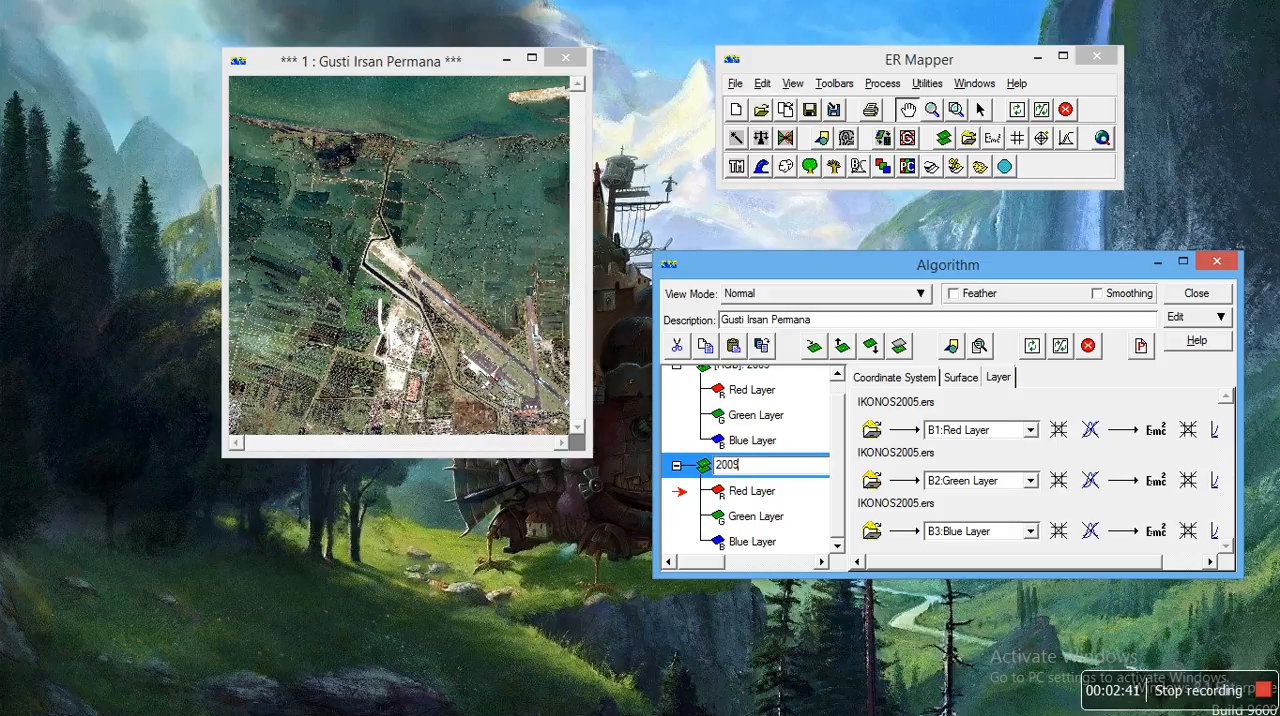
# Step: Load IKONOS2009.ers as the dataset of the 2009 surface's red layer only
pyautogui.click(767, 490)
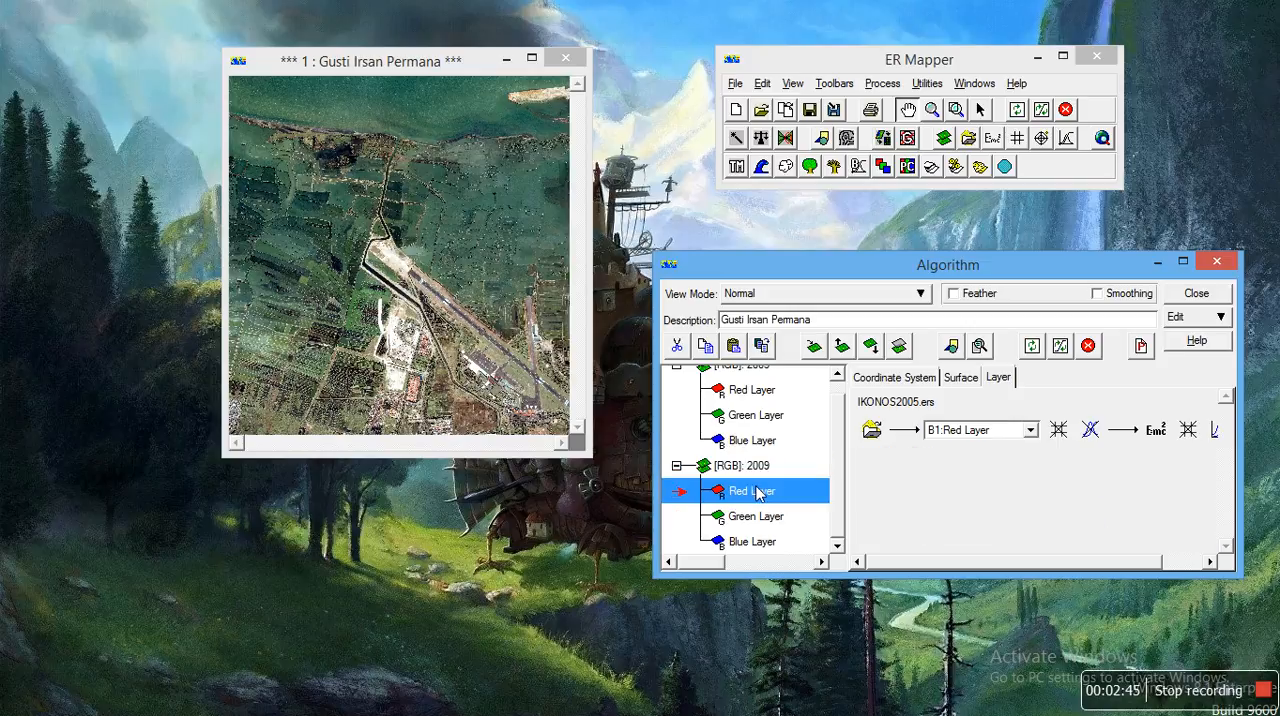
pyautogui.click(872, 432)
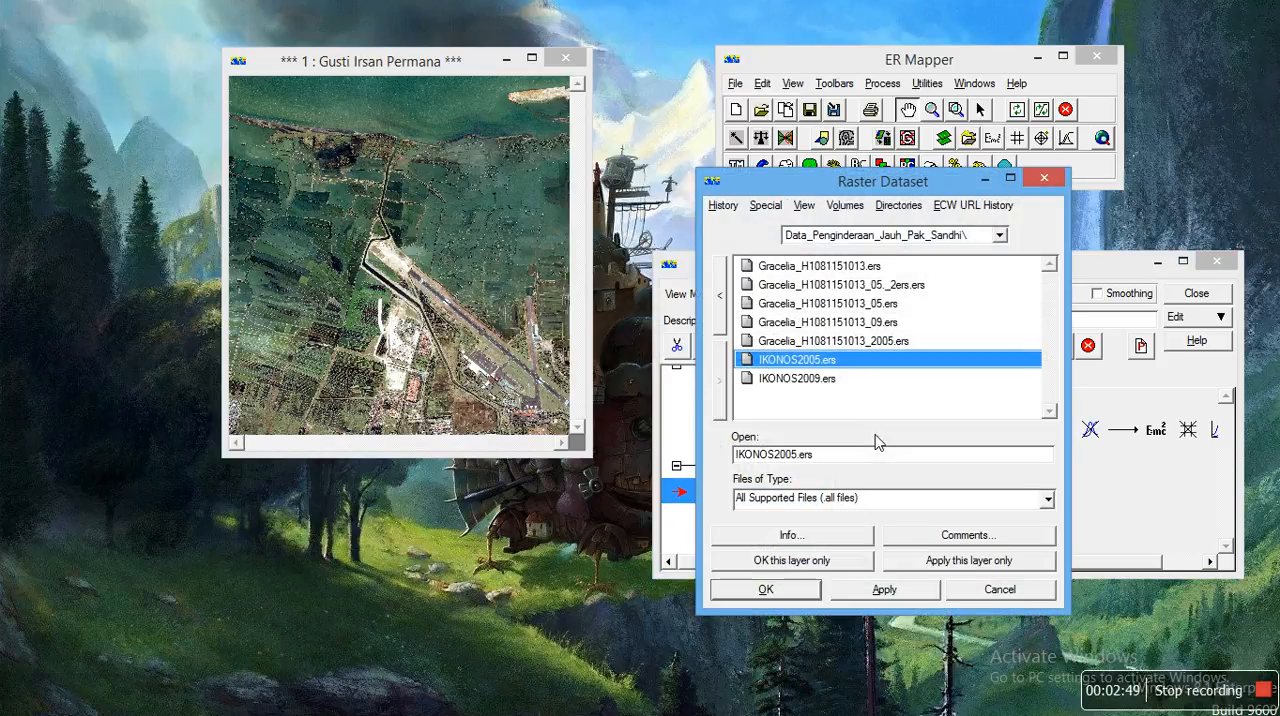
pyautogui.click(810, 386)
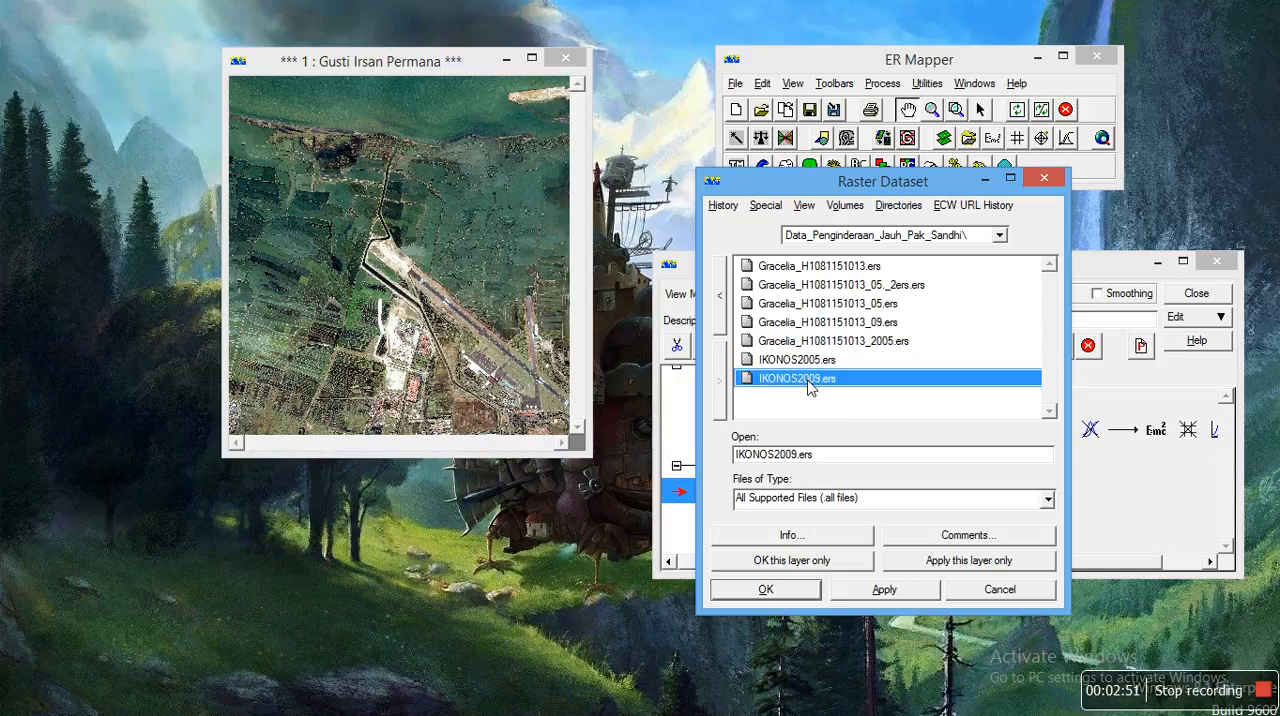
pyautogui.click(806, 563)
# Step: Load IKONOS2009.ers as the dataset of the 2009 surface's green layer only
pyautogui.click(757, 538)
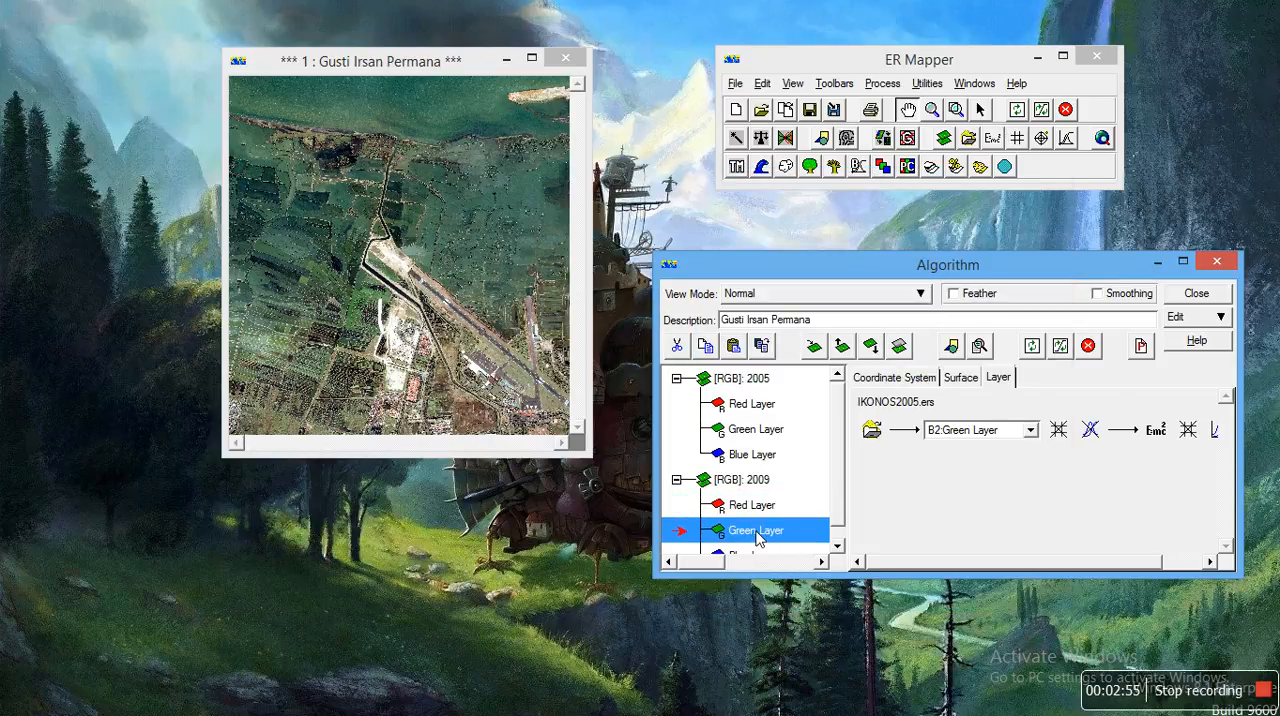
pyautogui.click(870, 432)
pyautogui.click(816, 380)
pyautogui.click(781, 560)
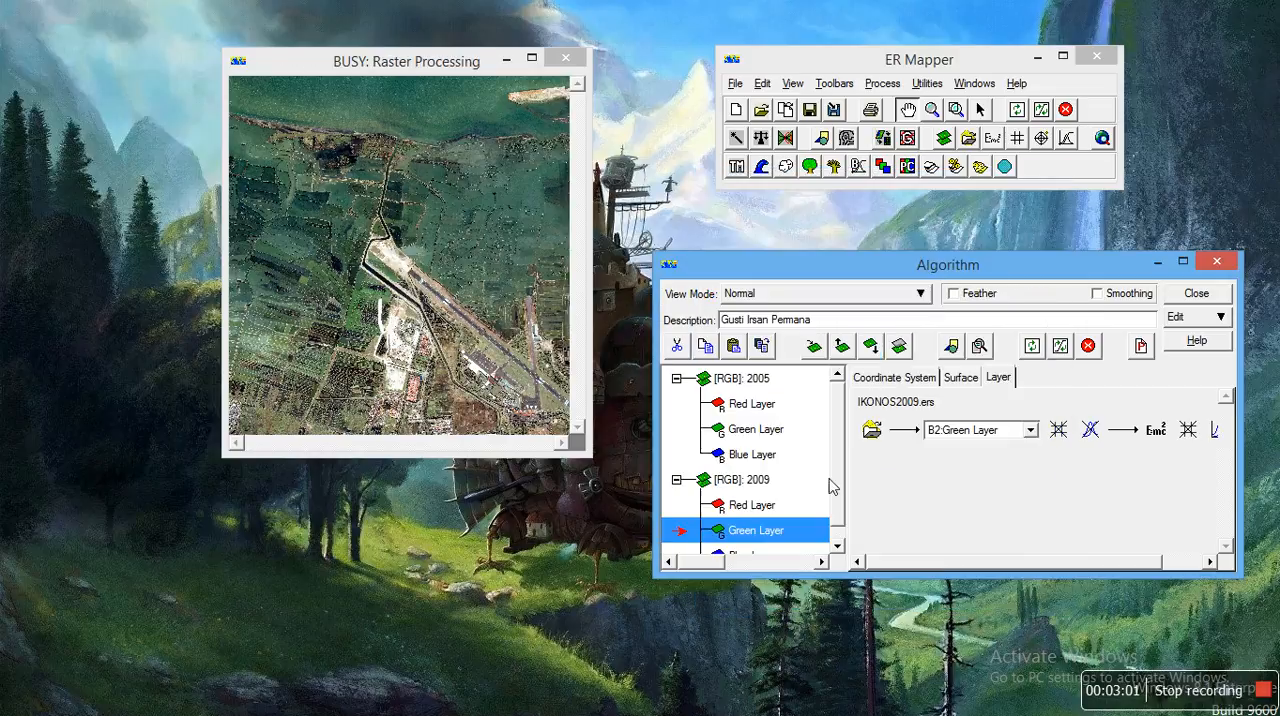
# Step: Load IKONOS2009.ers as the dataset of the 2009 surface's blue layer only
pyautogui.moveTo(838, 473); pyautogui.dragTo(838, 493)
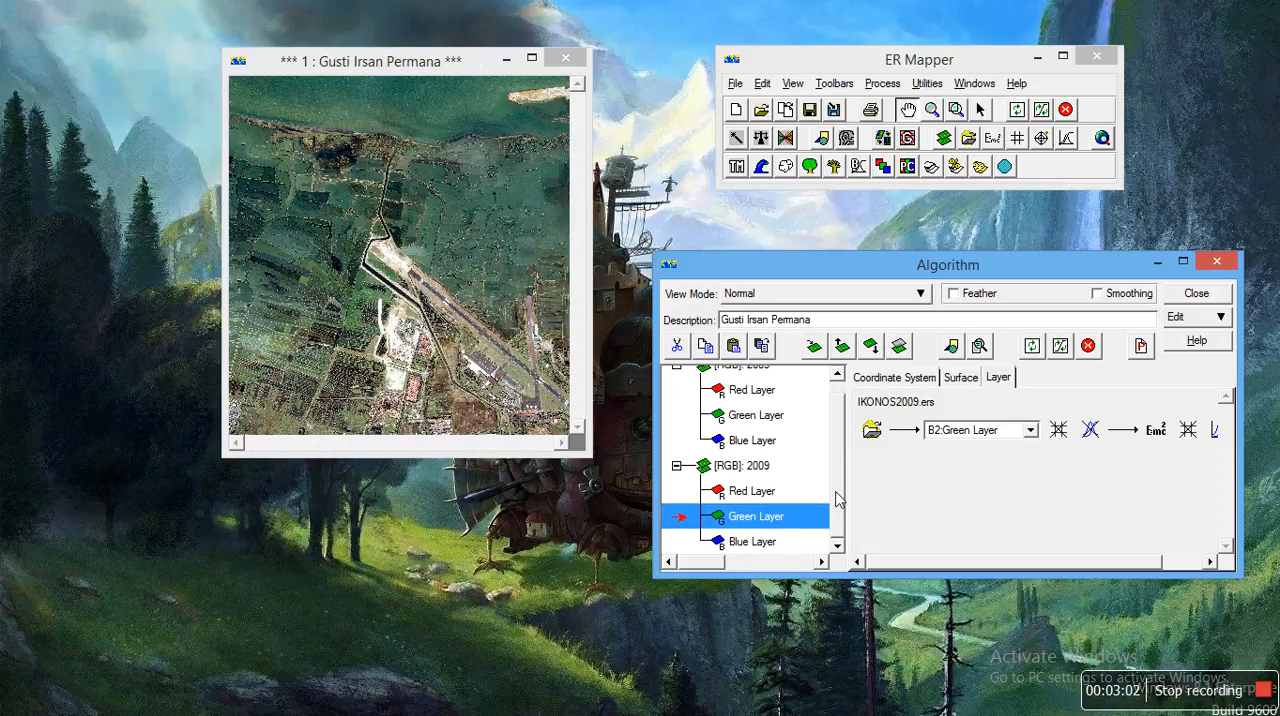
pyautogui.click(757, 541)
pyautogui.click(872, 430)
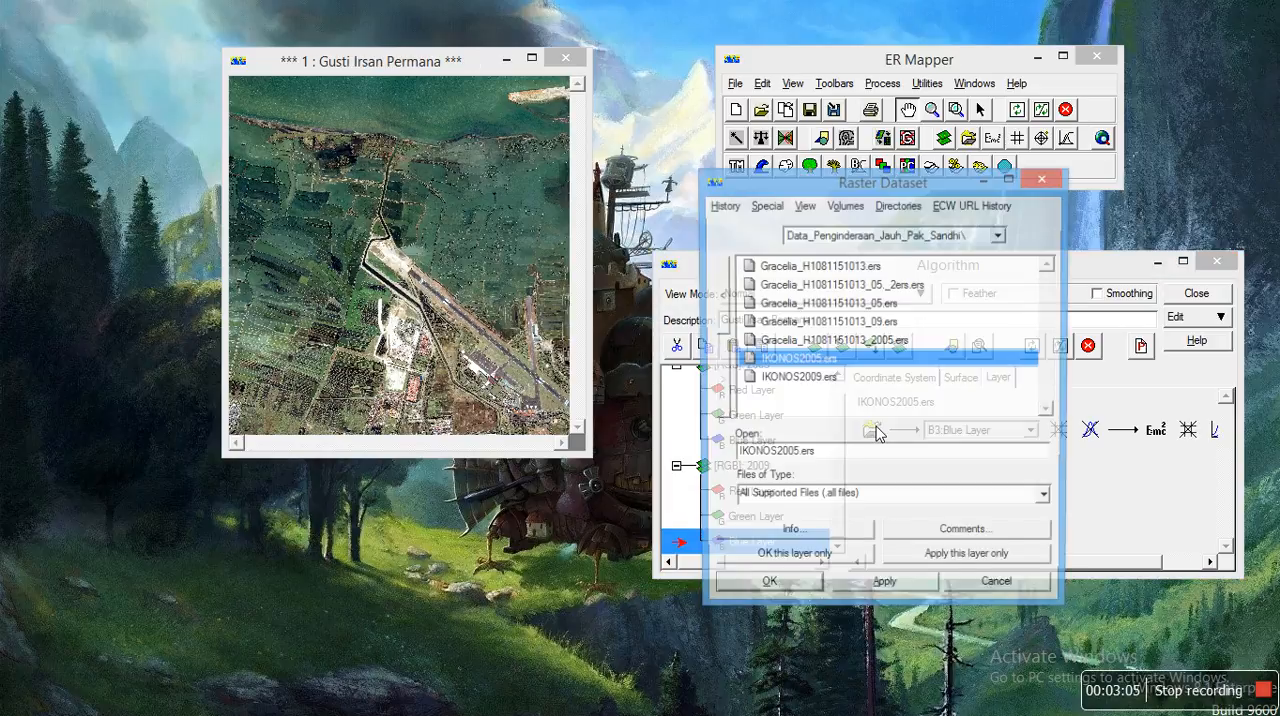
pyautogui.click(795, 380)
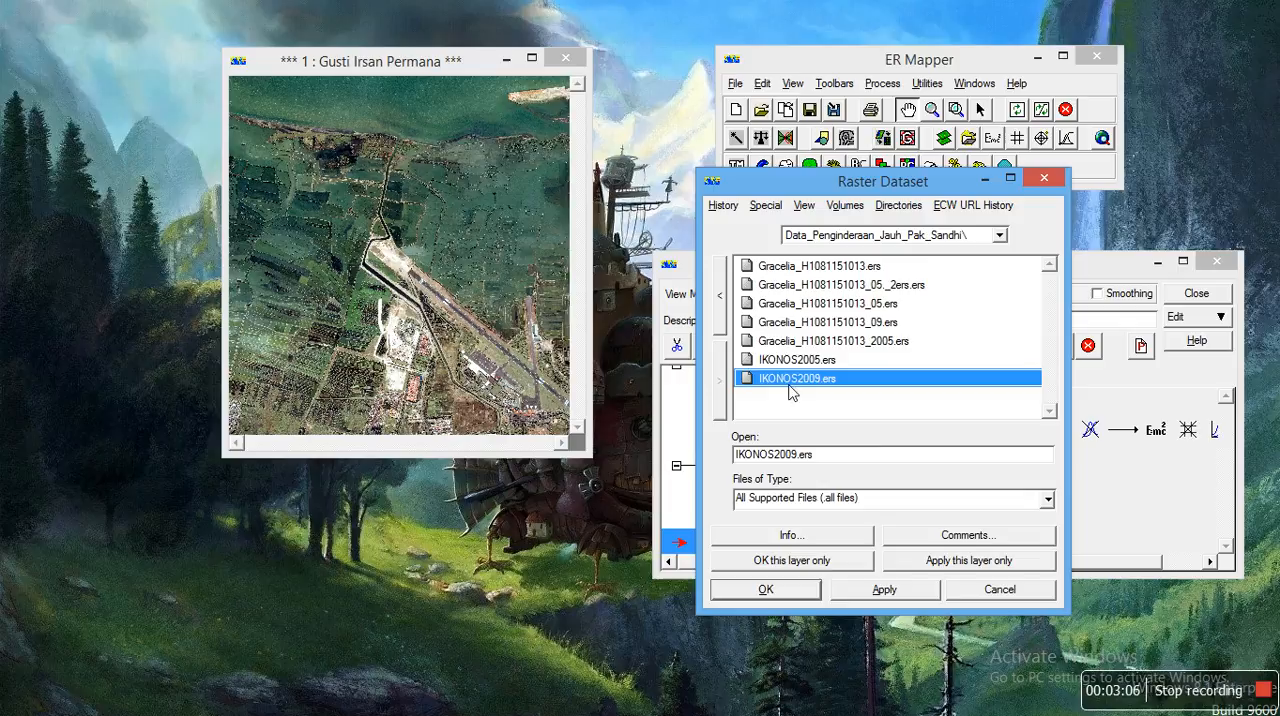
pyautogui.click(792, 560)
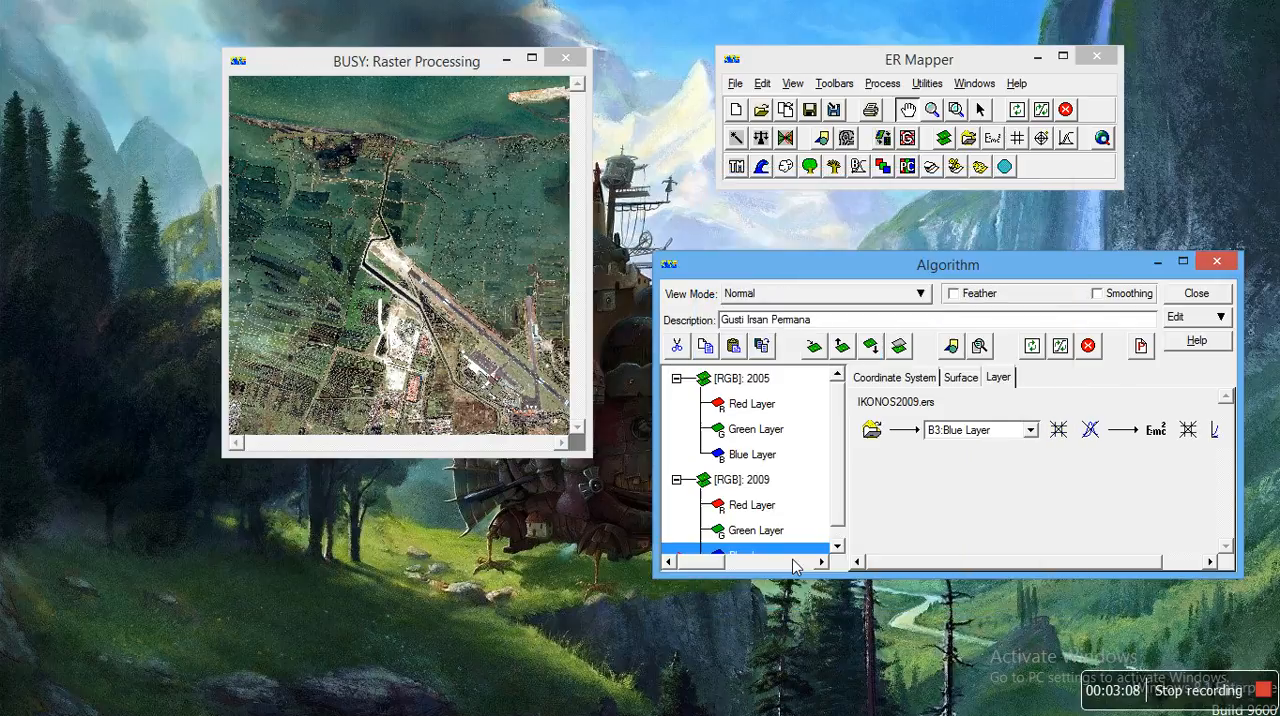
# Step: Refresh the image with 99% clip on limits for the 2005 surface and show its color mode and transparency settings
pyautogui.click(740, 379)
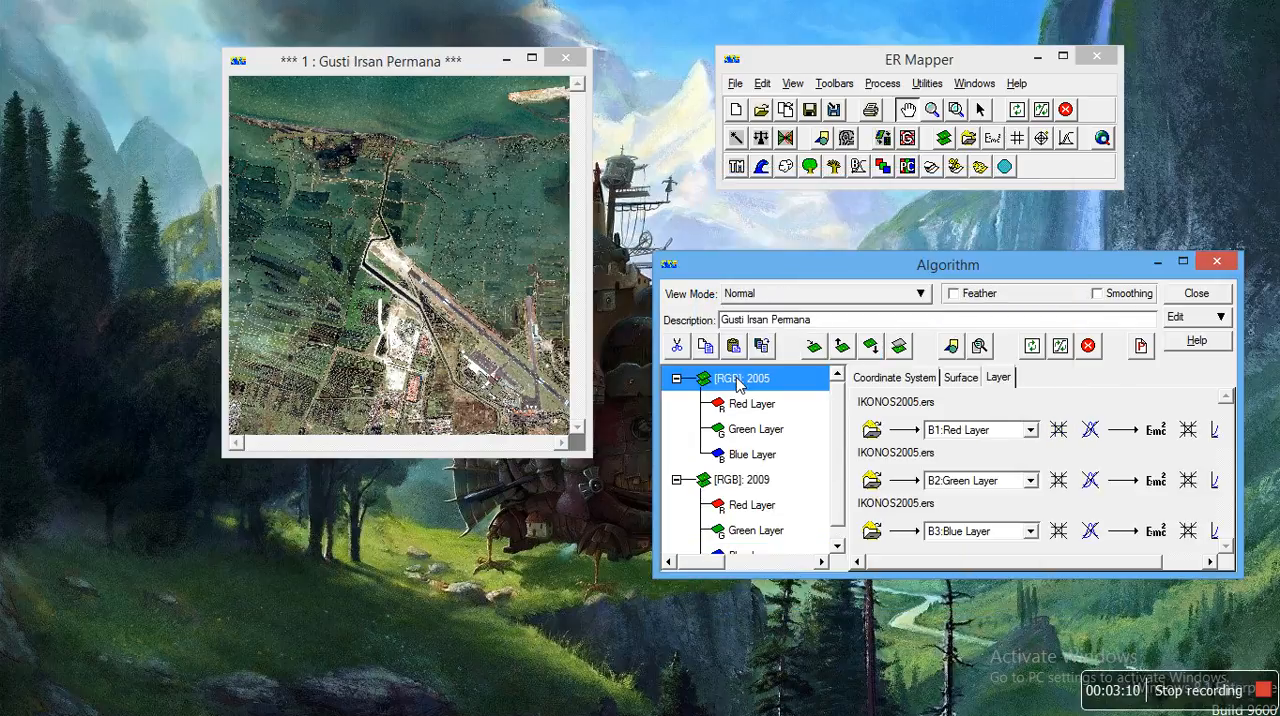
pyautogui.click(1065, 357)
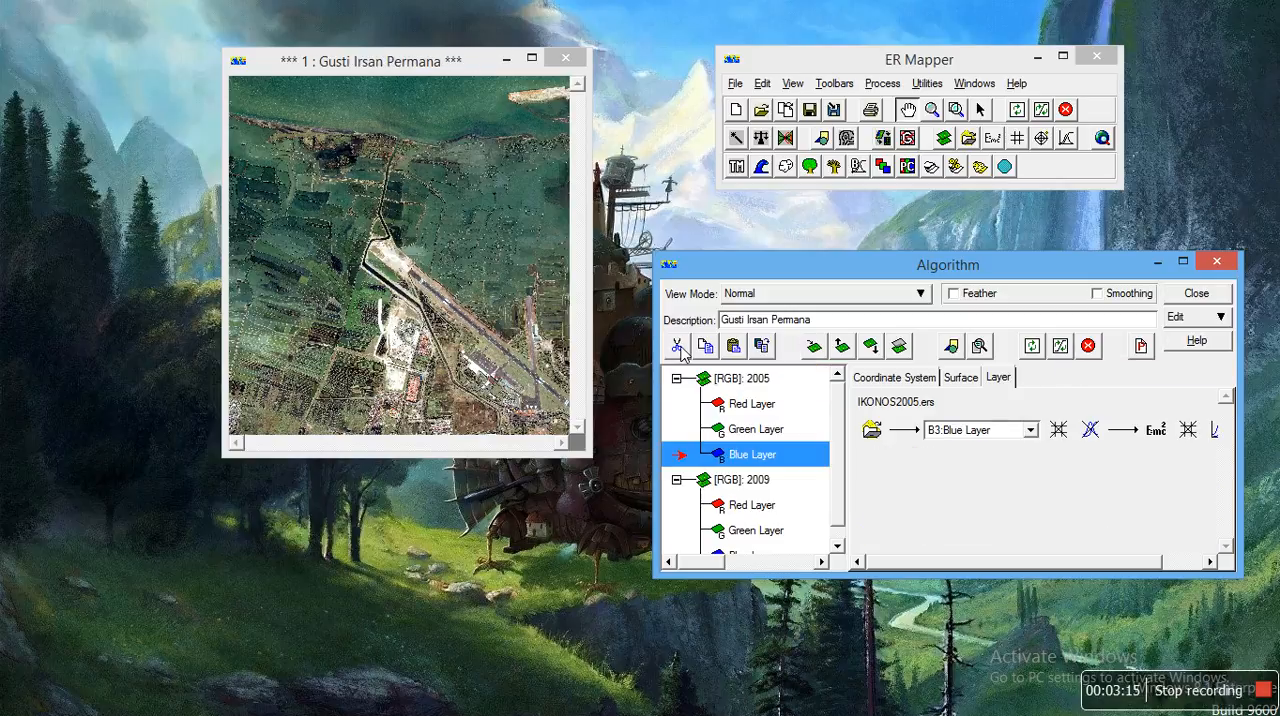
pyautogui.click(958, 378)
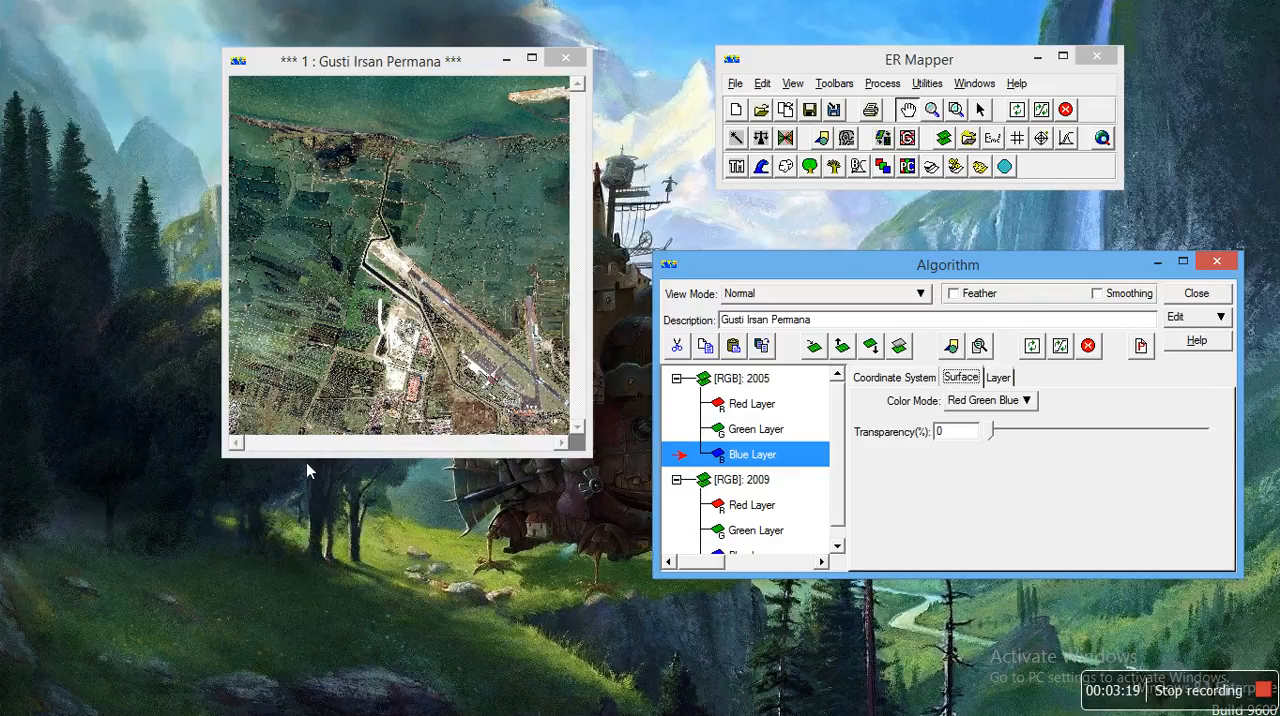
# Step: Enlarge the image window downward and sideways, and zoom in on the runway area of the 2005 image
pyautogui.moveTo(368, 464); pyautogui.dragTo(390, 655)
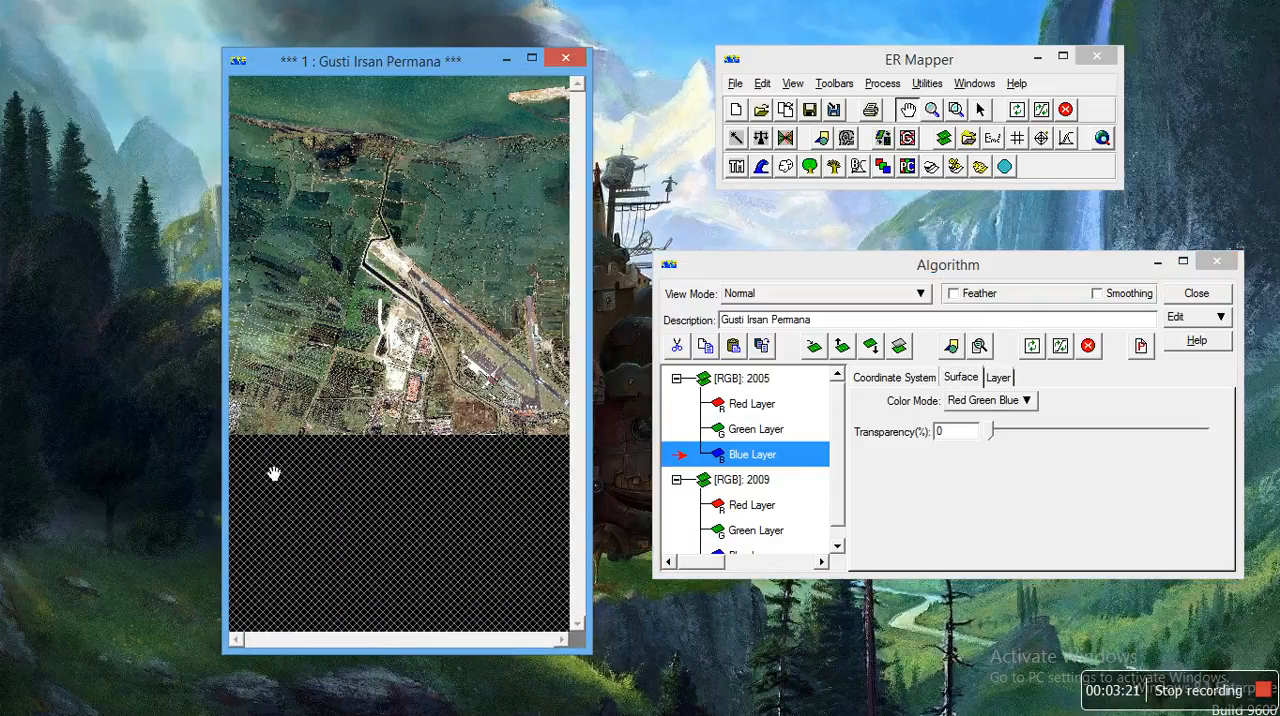
pyautogui.moveTo(228, 378); pyautogui.dragTo(100, 376)
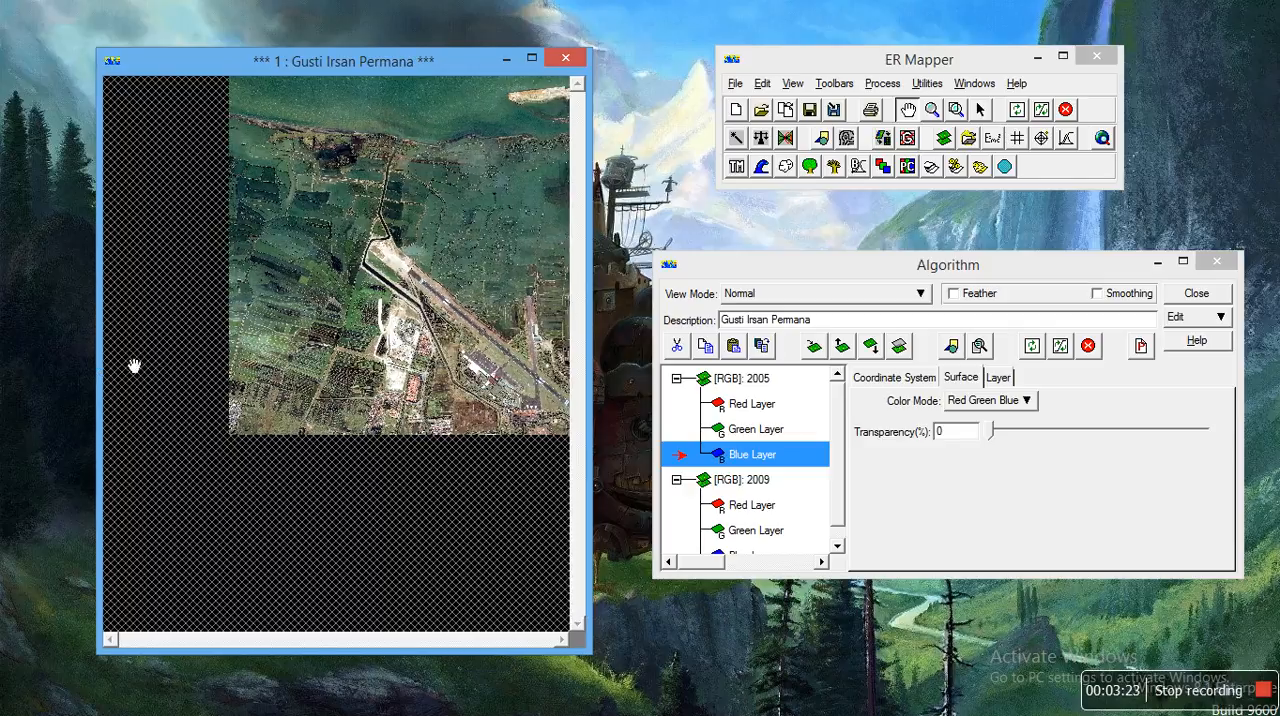
pyautogui.rightClick(402, 304)
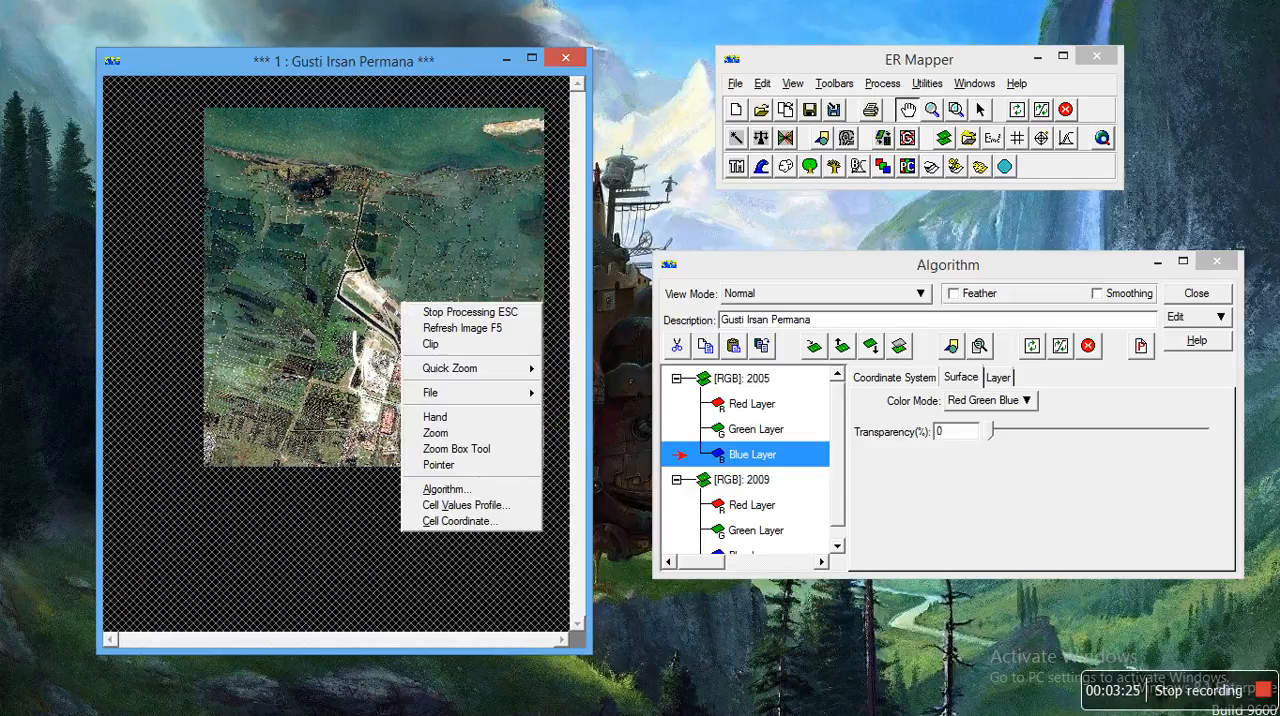
pyautogui.moveTo(537, 372)
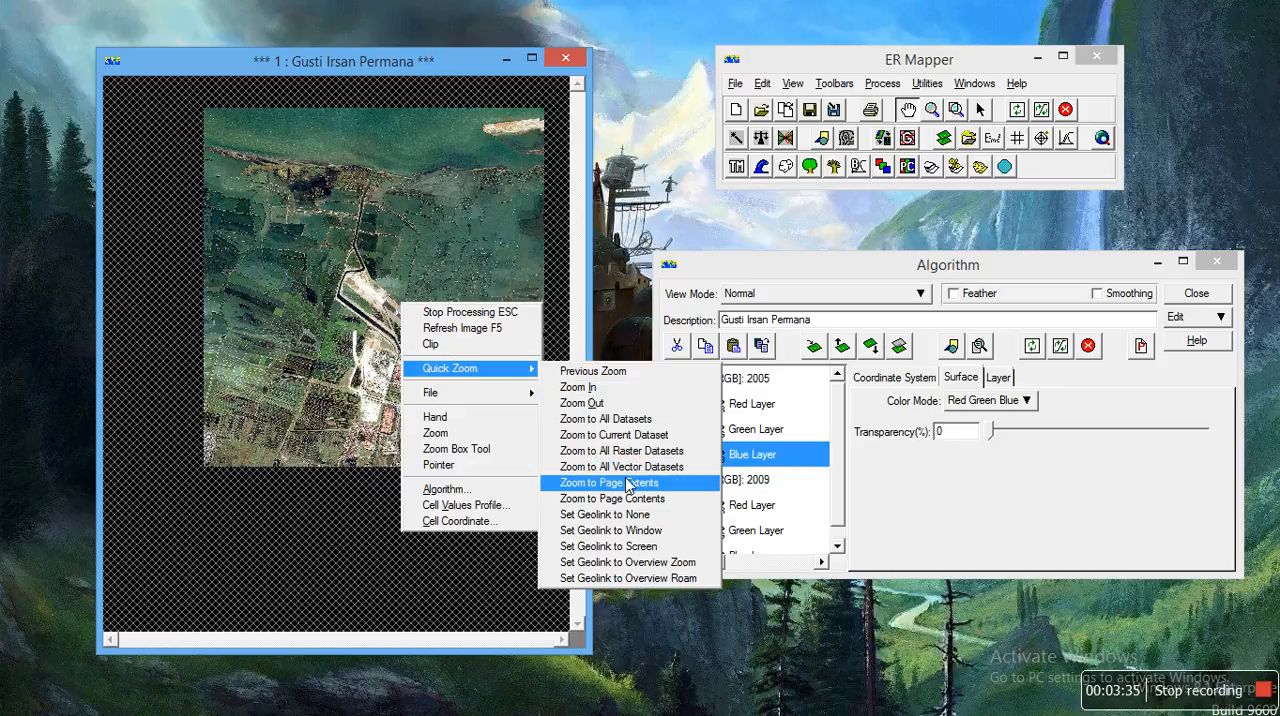
pyautogui.click(594, 399)
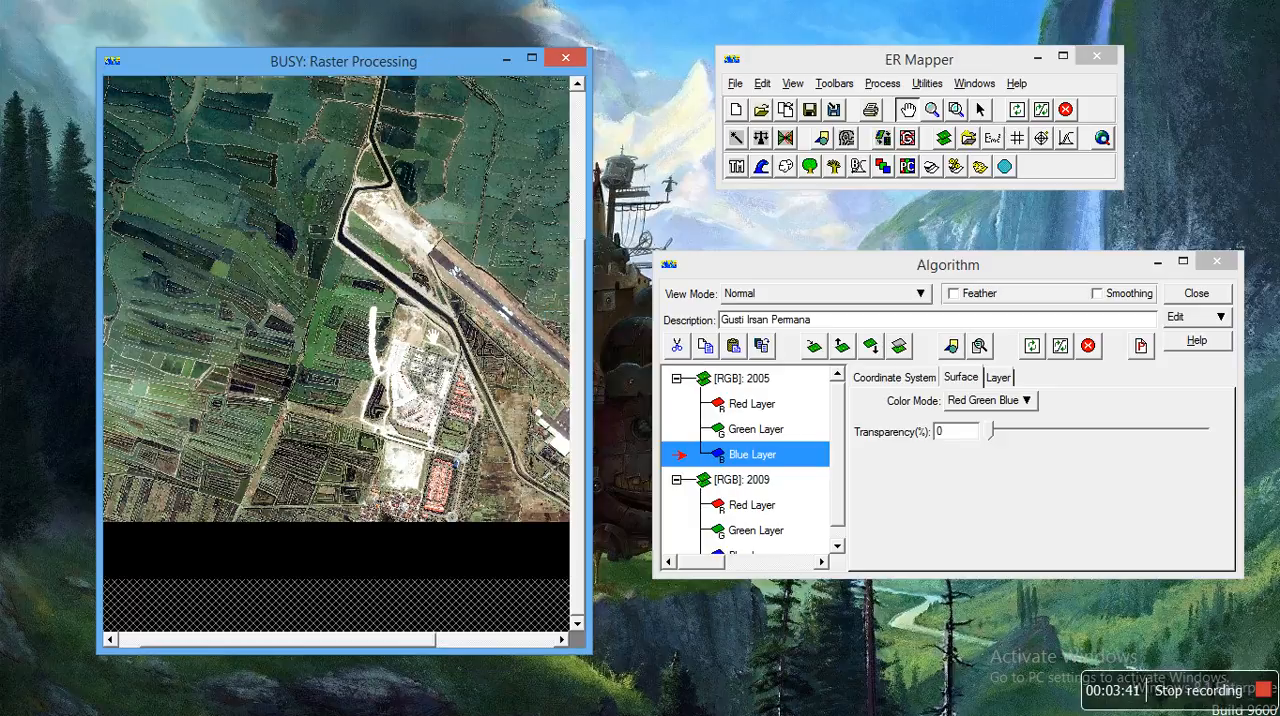
pyautogui.moveTo(416, 278); pyautogui.dragTo(434, 368)
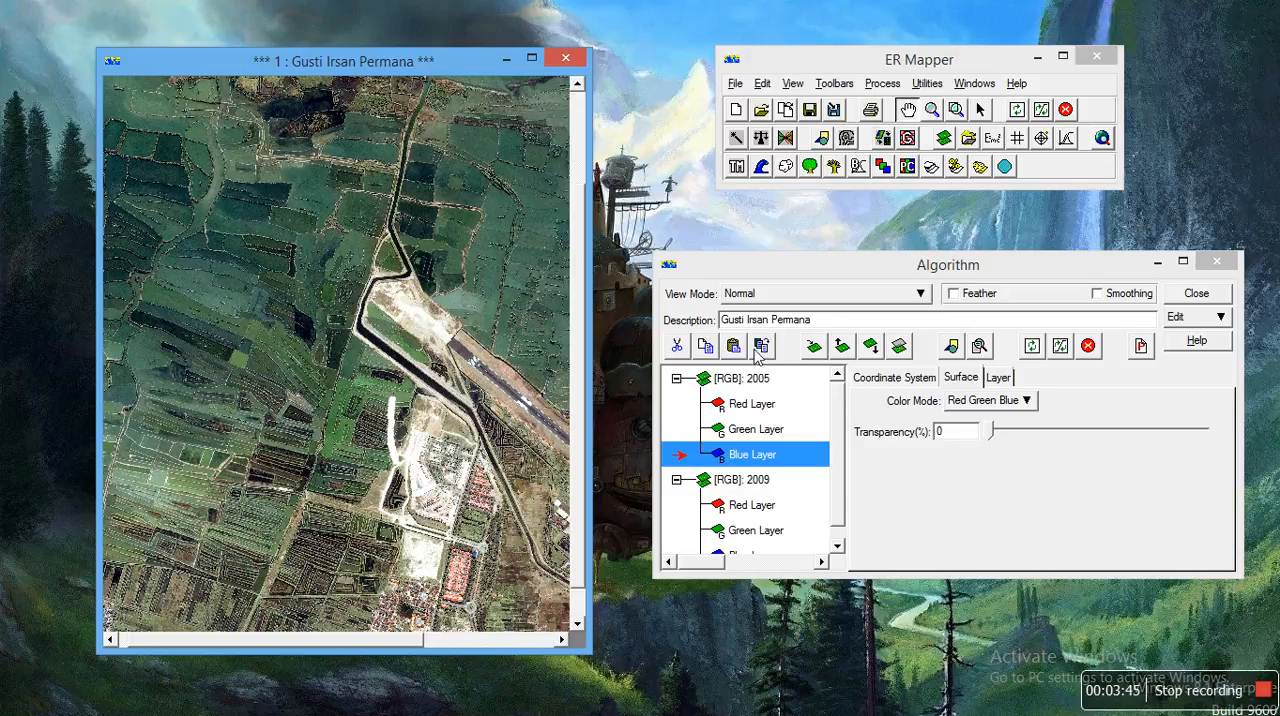
# Step: Compare the two years by setting the 2005 surface's transparency to 100% and then restoring it to 0%
pyautogui.click(965, 384)
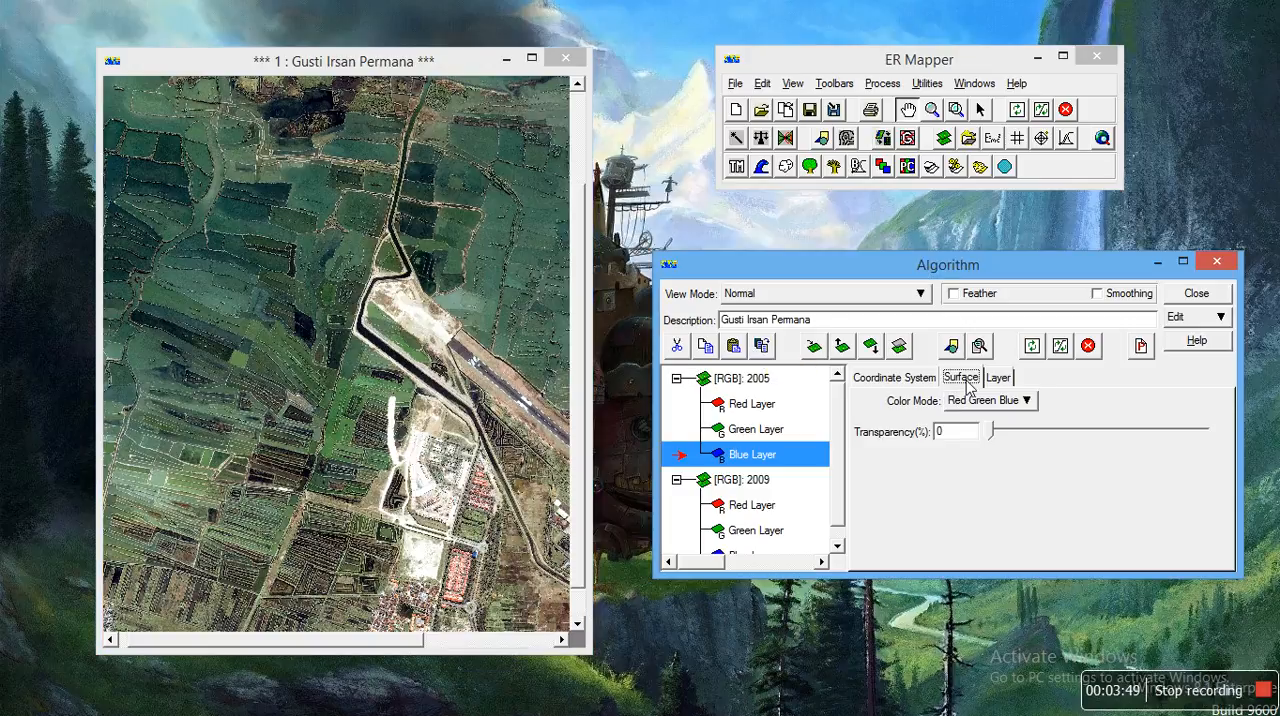
pyautogui.click(753, 380)
pyautogui.click(1060, 350)
pyautogui.moveTo(992, 431); pyautogui.dragTo(1220, 431)
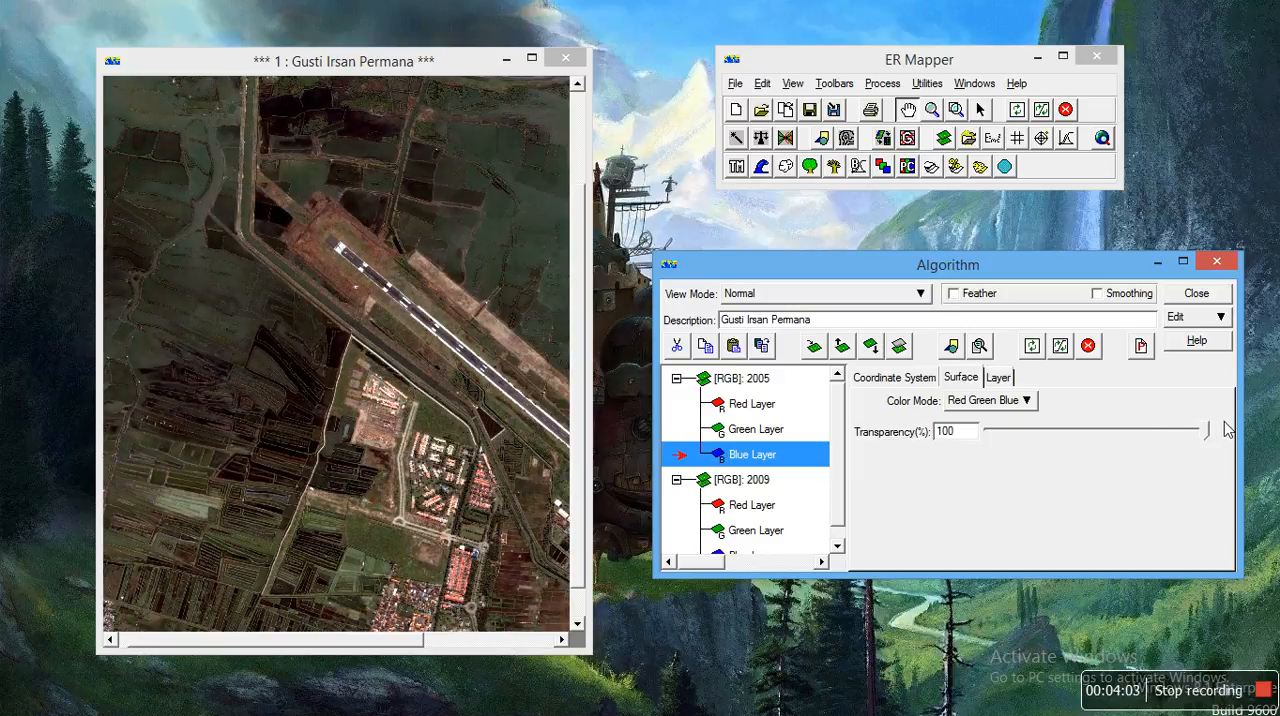
pyautogui.moveTo(356, 266); pyautogui.dragTo(352, 293)
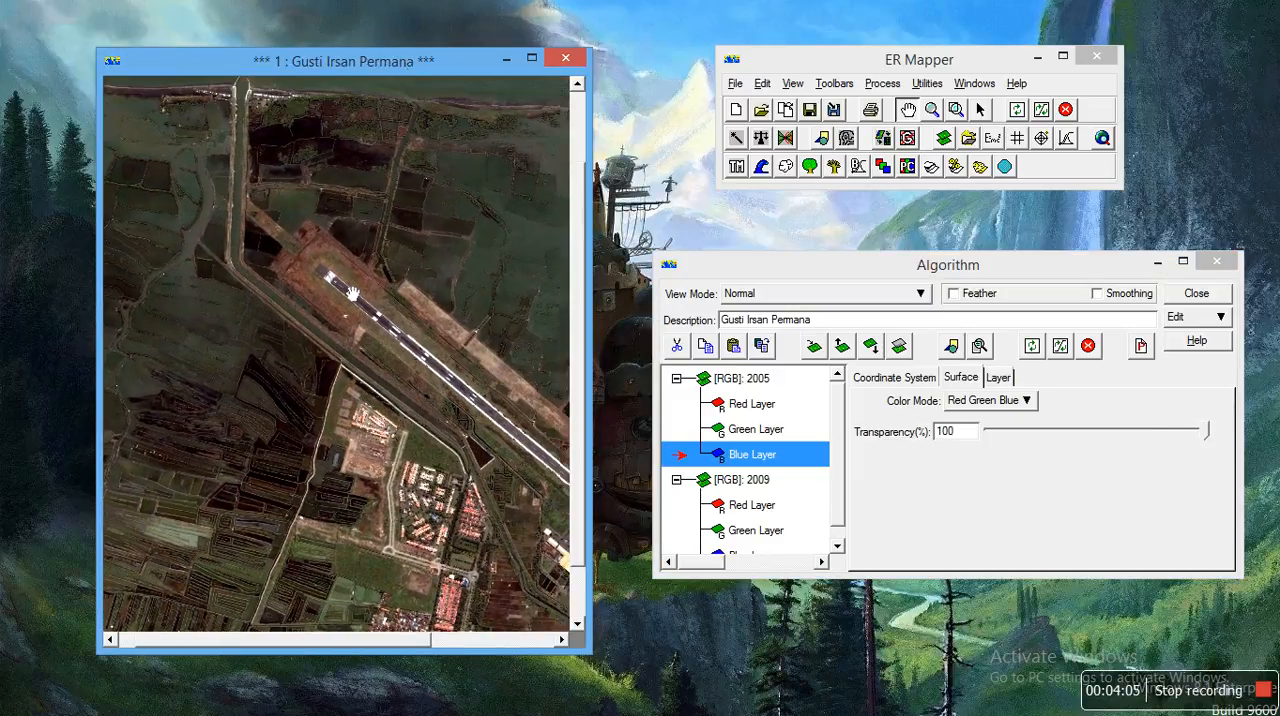
pyautogui.moveTo(1205, 432); pyautogui.dragTo(983, 443)
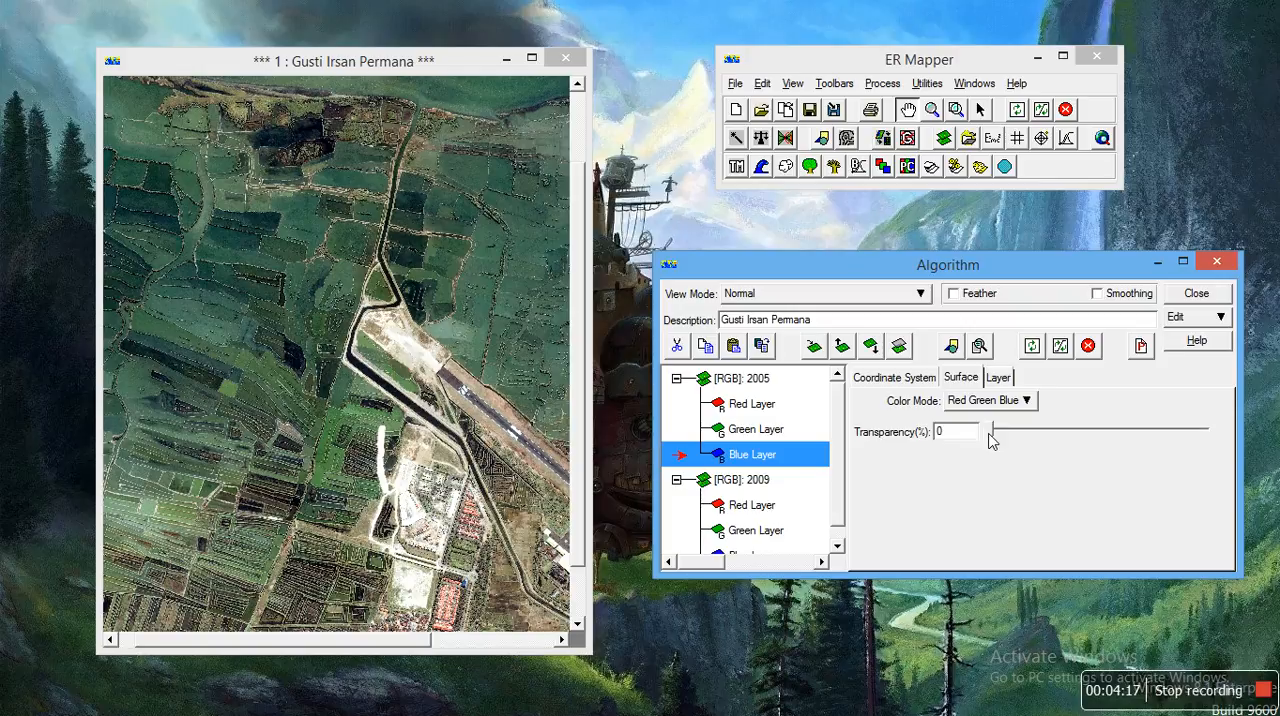
pyautogui.moveTo(990, 441)
pyautogui.mouseDown()
pyautogui.moveTo(1207, 437)
pyautogui.moveTo(991, 432)
pyautogui.mouseUp()
# Step: Add a vector file annotation layer to the 2005 surface with datum WGS84 and projection SUTM49, keeping the default page mode
pyautogui.click(580, 234)
pyautogui.moveTo(580, 234); pyautogui.dragTo(575, 190)
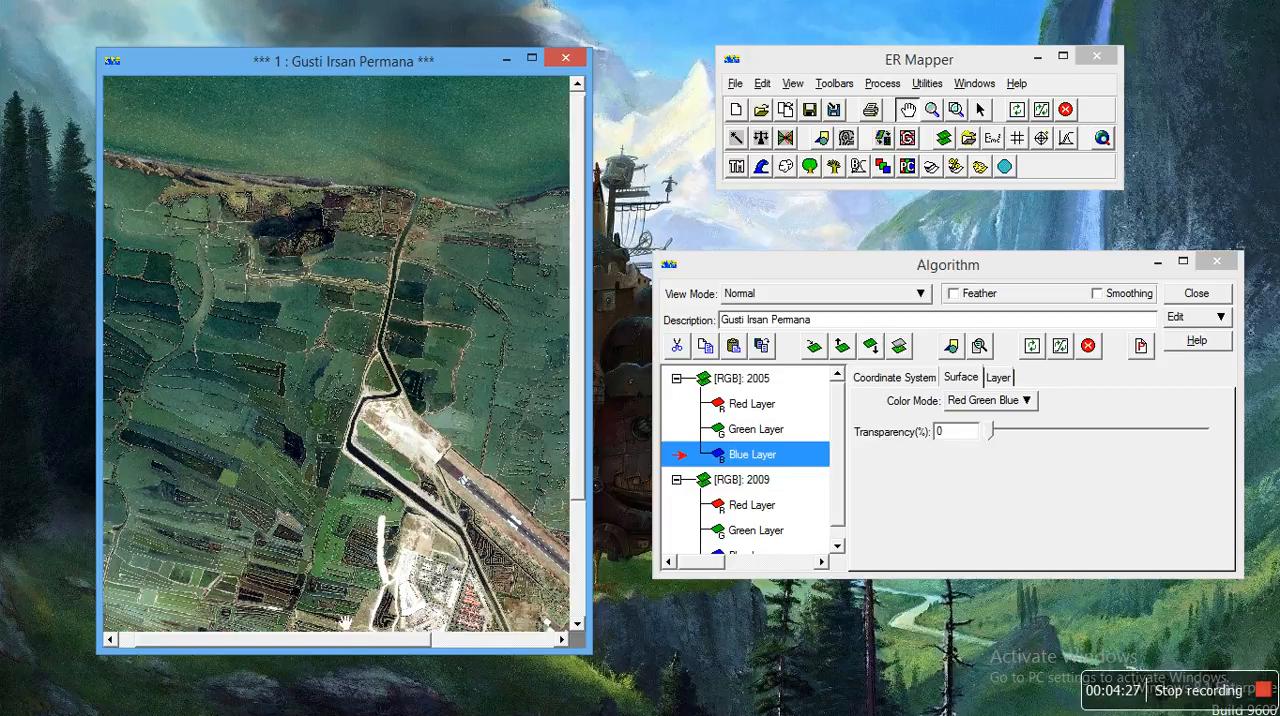
pyautogui.moveTo(351, 646); pyautogui.dragTo(485, 648)
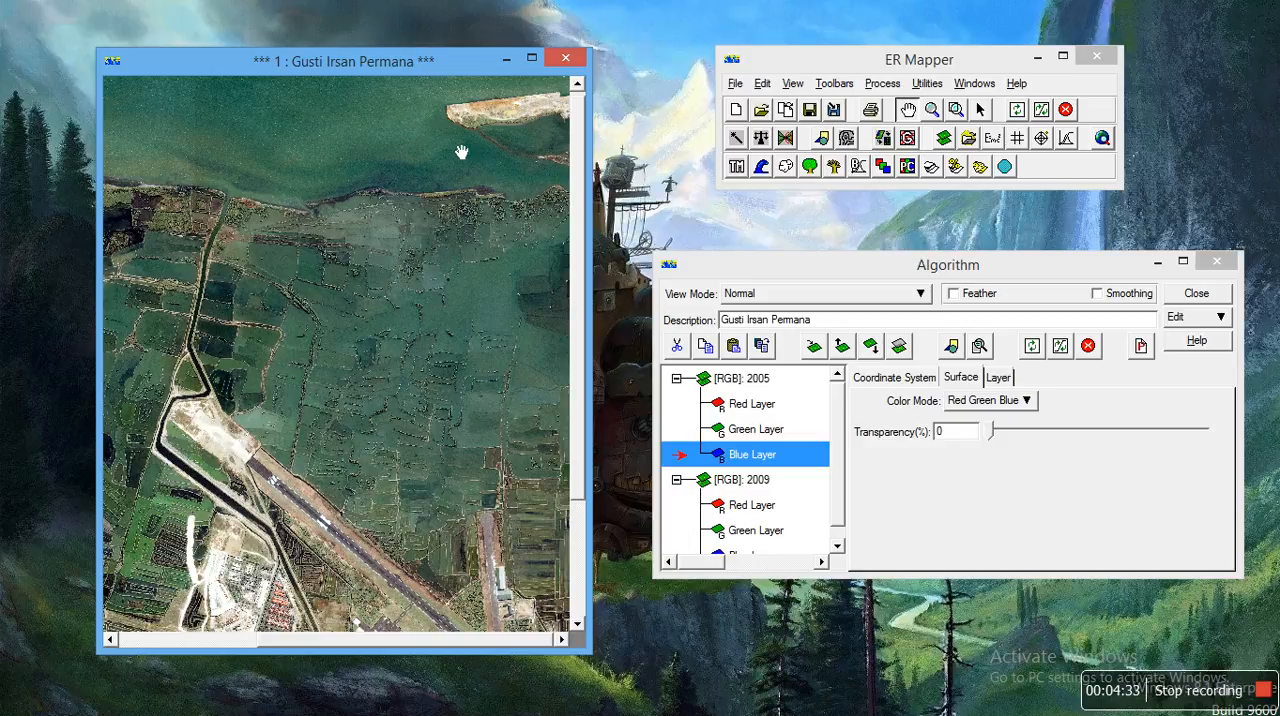
pyautogui.click(767, 84)
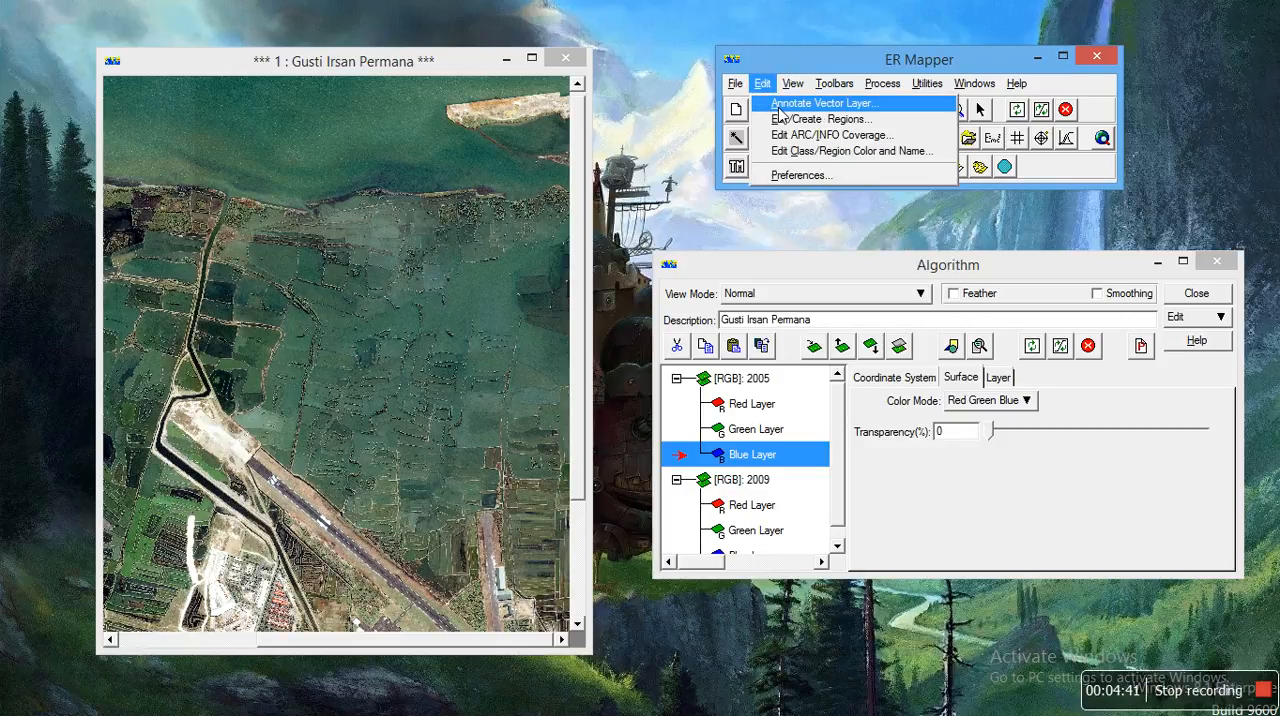
pyautogui.click(781, 104)
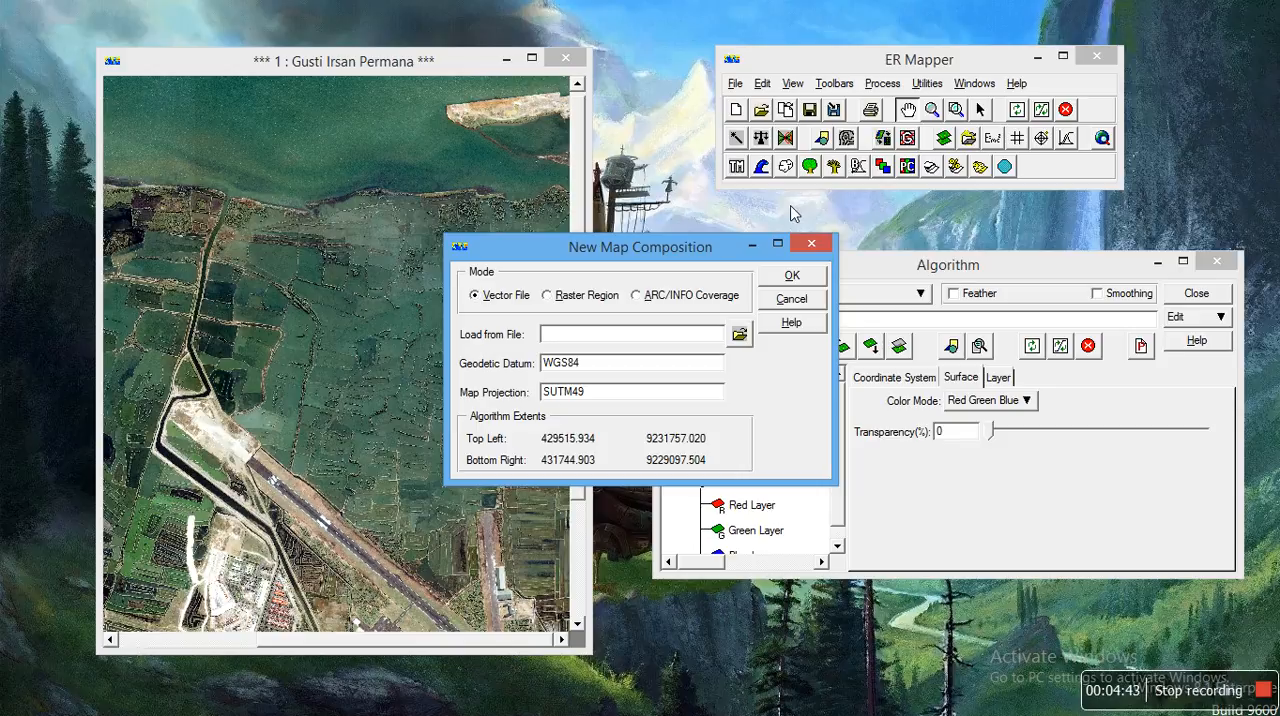
pyautogui.click(790, 278)
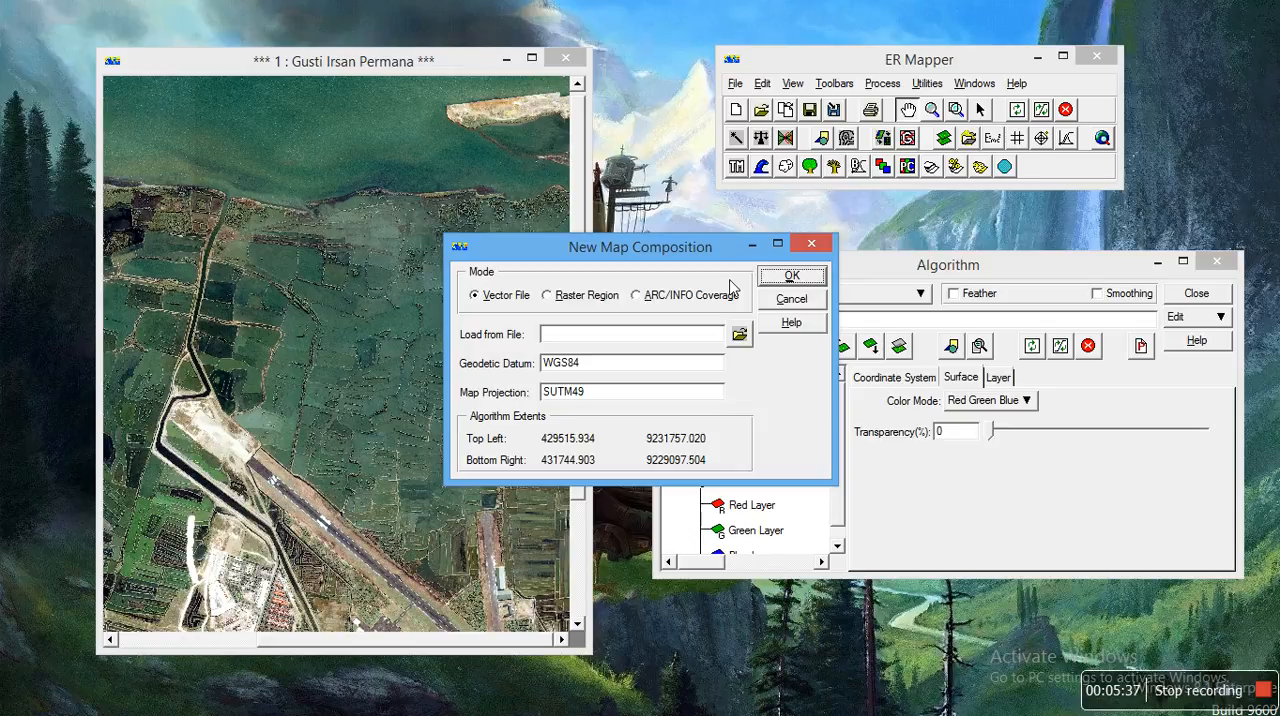
pyautogui.click(788, 278)
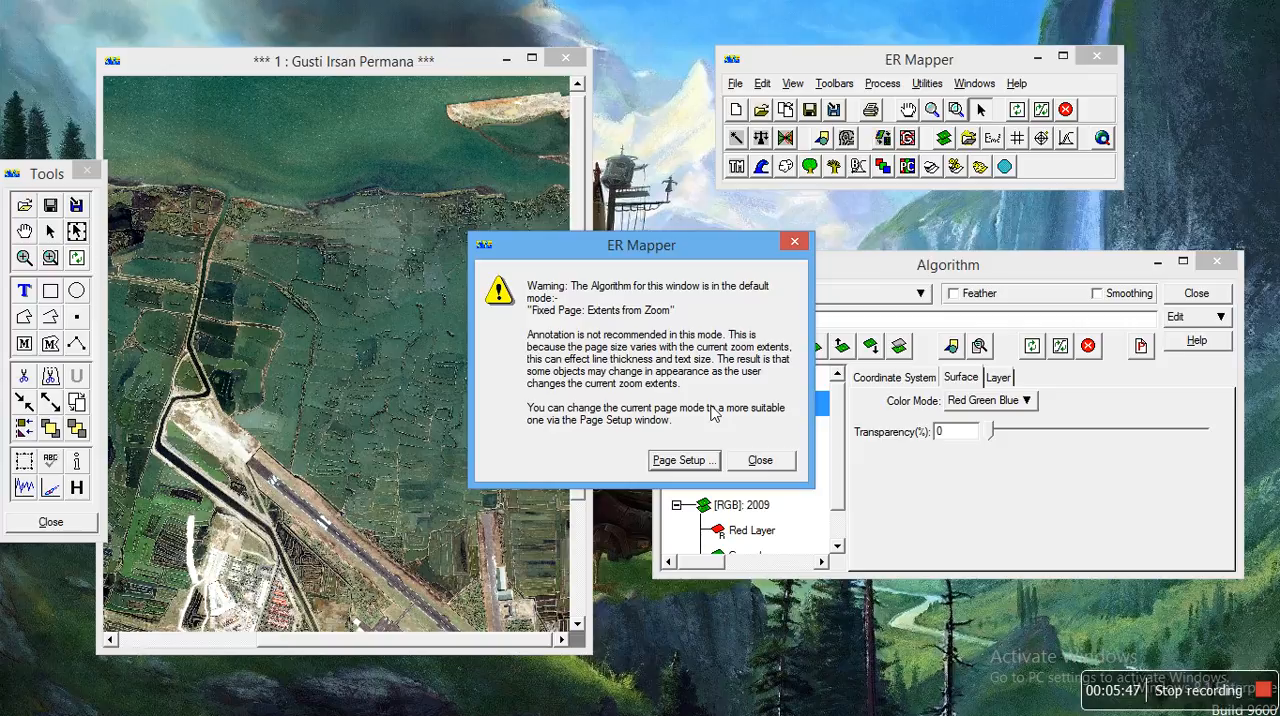
pyautogui.click(758, 460)
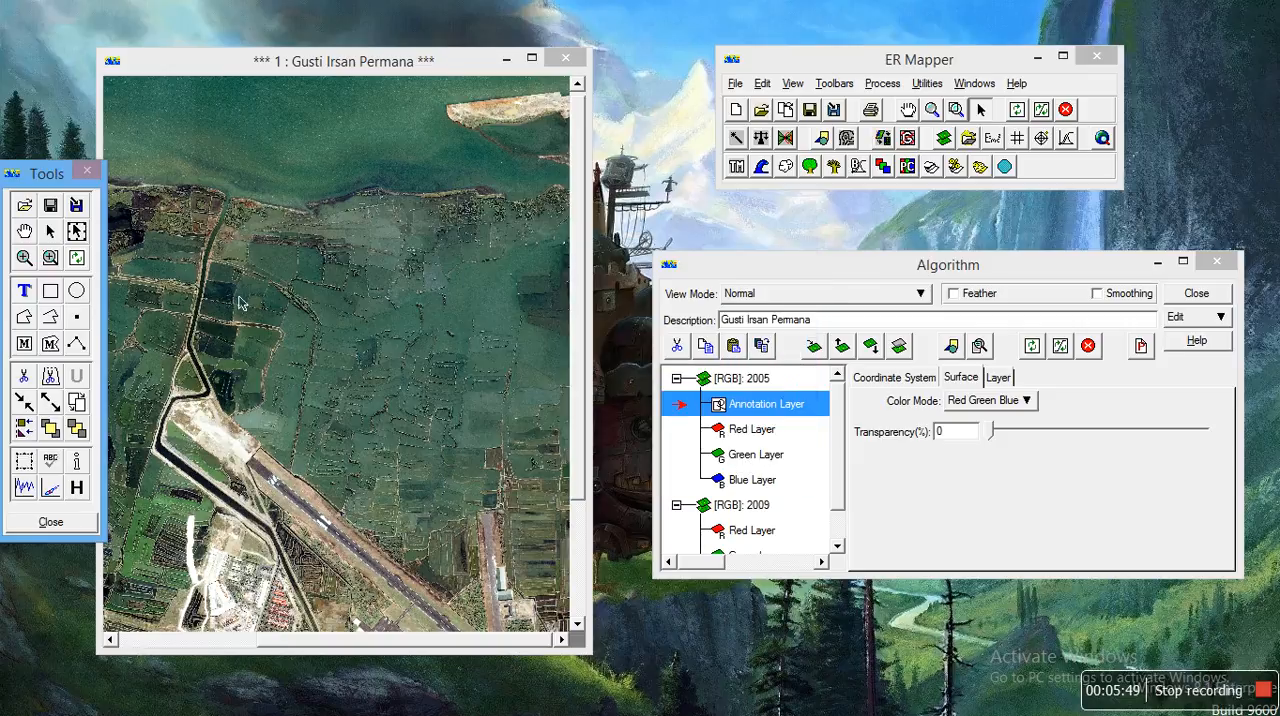
# Step: Move the annotation tools clear of the image and zoom in on the sandy island off the coast
pyautogui.moveTo(30, 181); pyautogui.dragTo(665, 90)
pyautogui.click(502, 132)
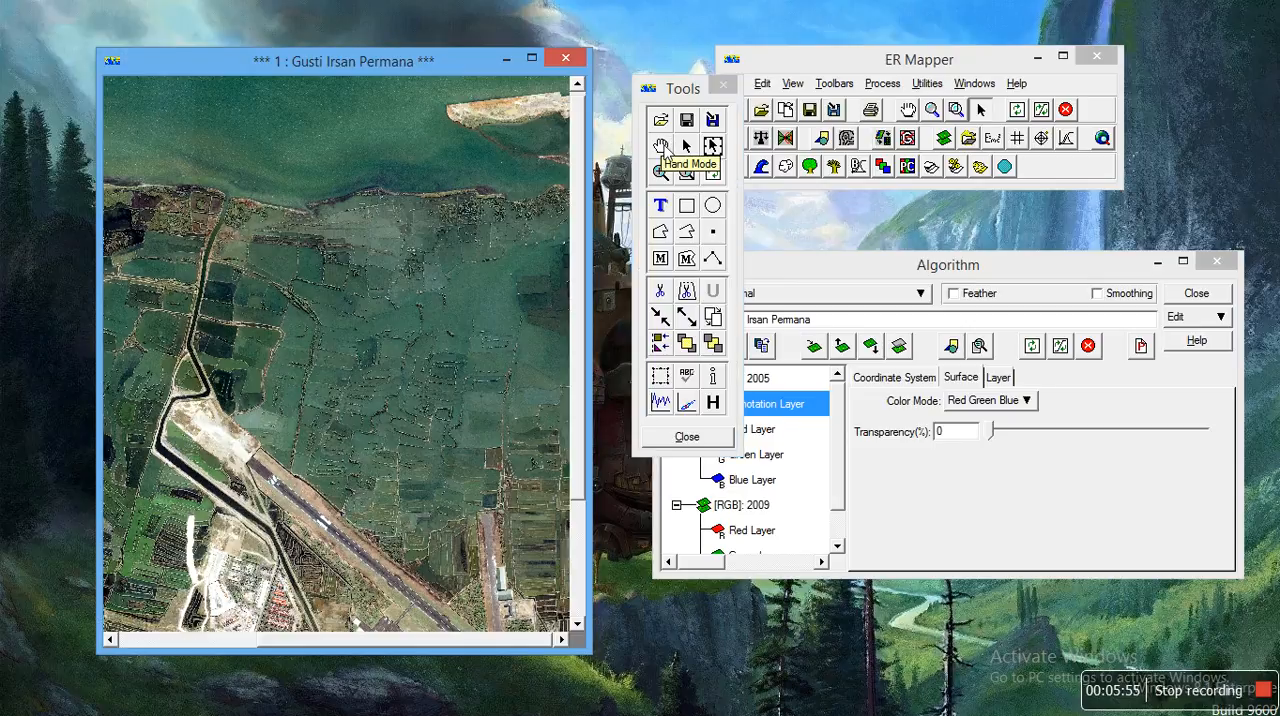
pyautogui.click(662, 147)
pyautogui.moveTo(453, 150)
pyautogui.mouseDown()
pyautogui.moveTo(380, 215)
pyautogui.moveTo(446, 234)
pyautogui.mouseUp()
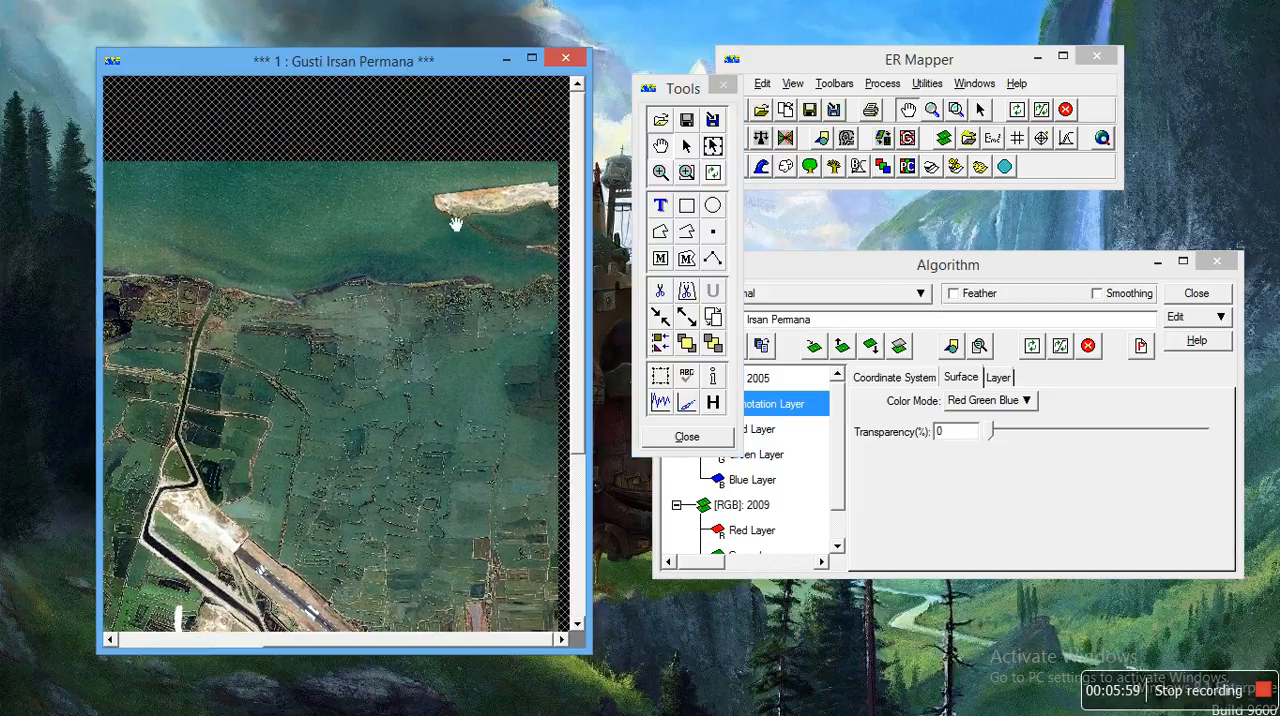
pyautogui.click(661, 174)
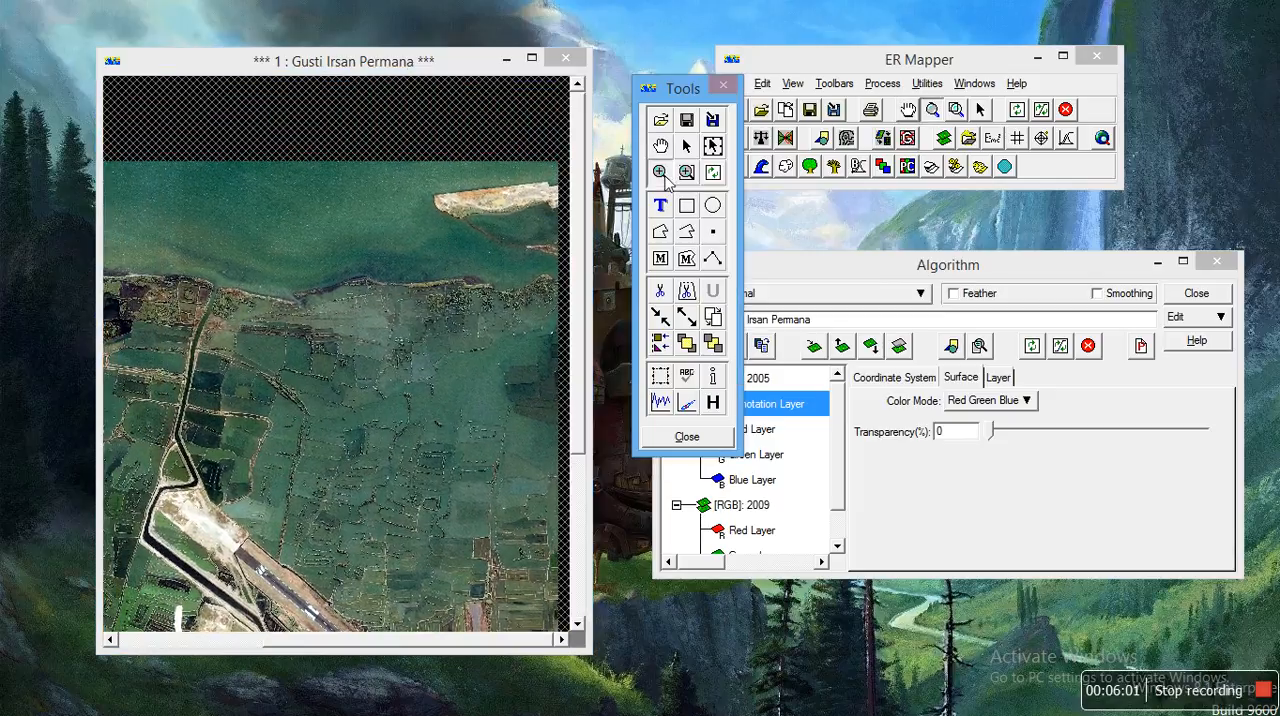
pyautogui.click(451, 218)
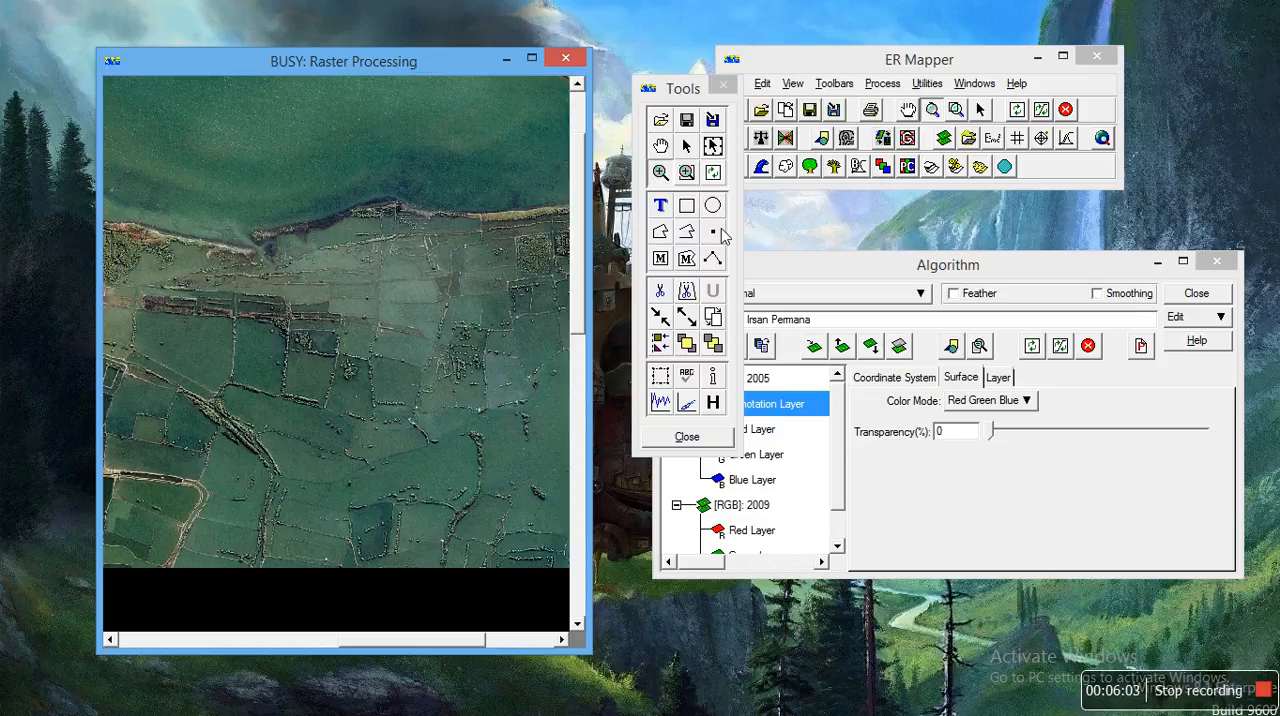
pyautogui.moveTo(579, 184); pyautogui.dragTo(578, 182)
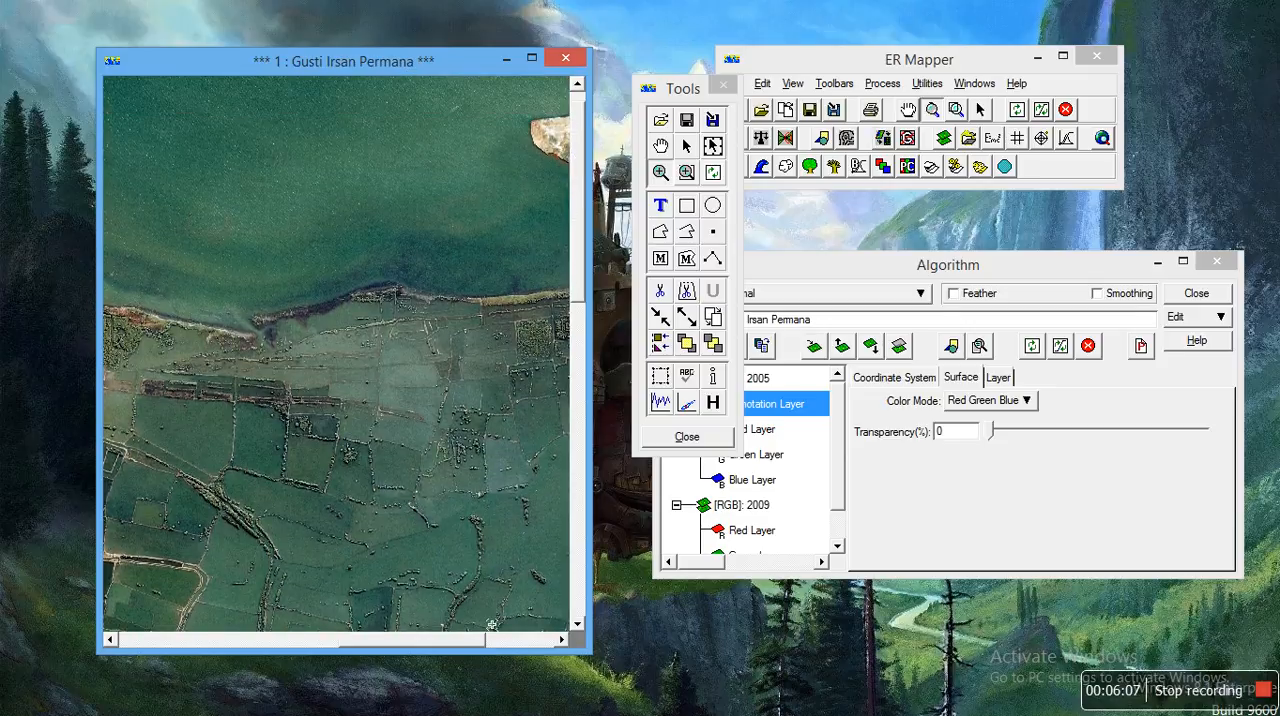
pyautogui.click(445, 641)
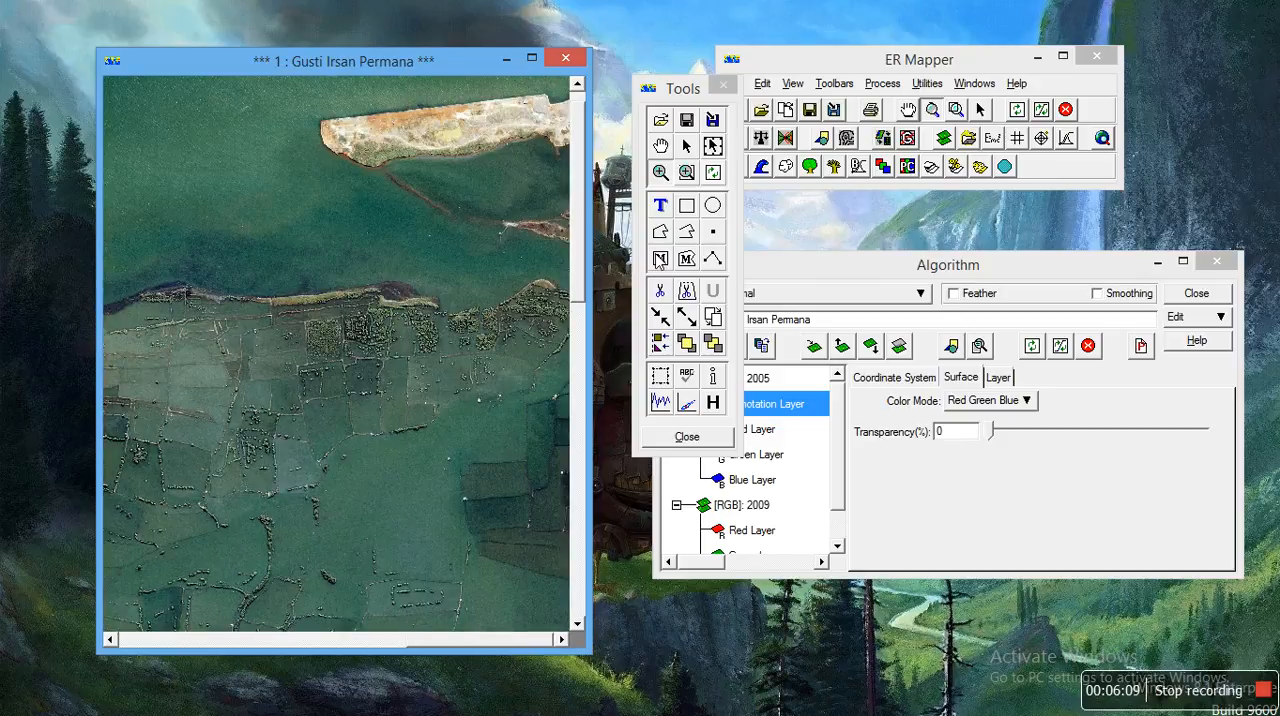
pyautogui.click(661, 147)
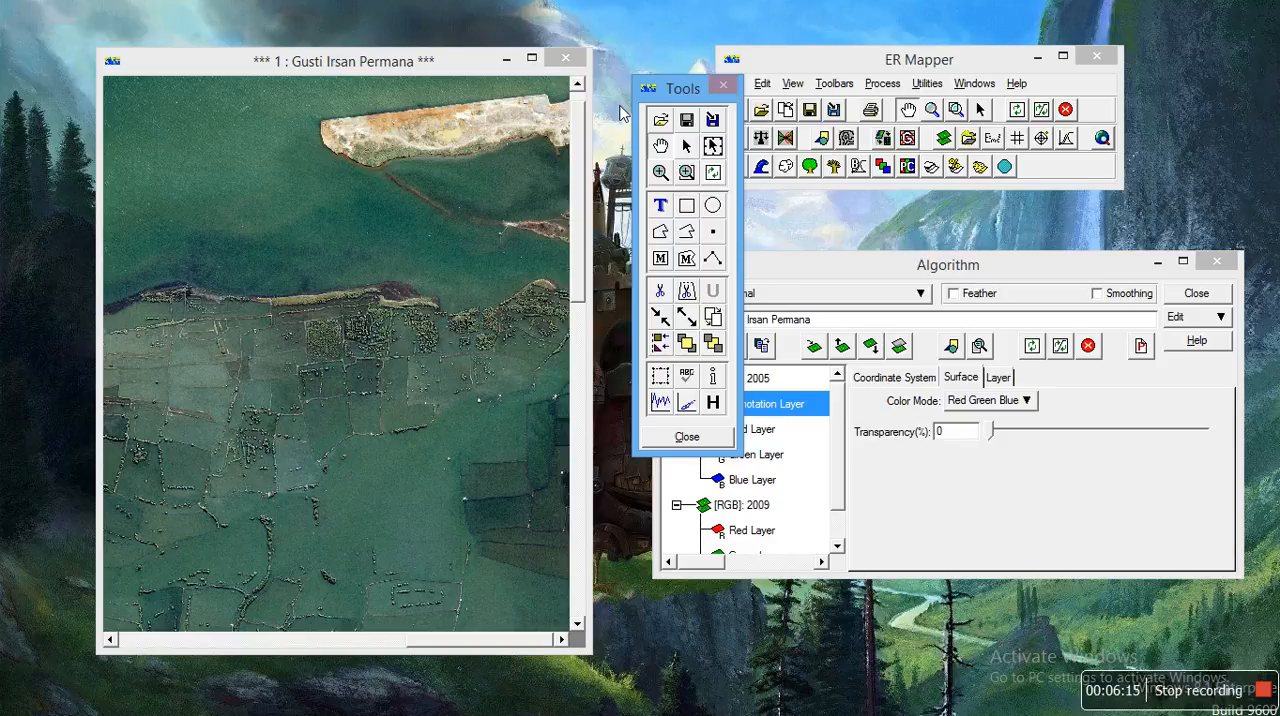
# Step: Trace the sandy island's shoreline on the 2005 image with a polyline about 1,316 m long
pyautogui.click(686, 232)
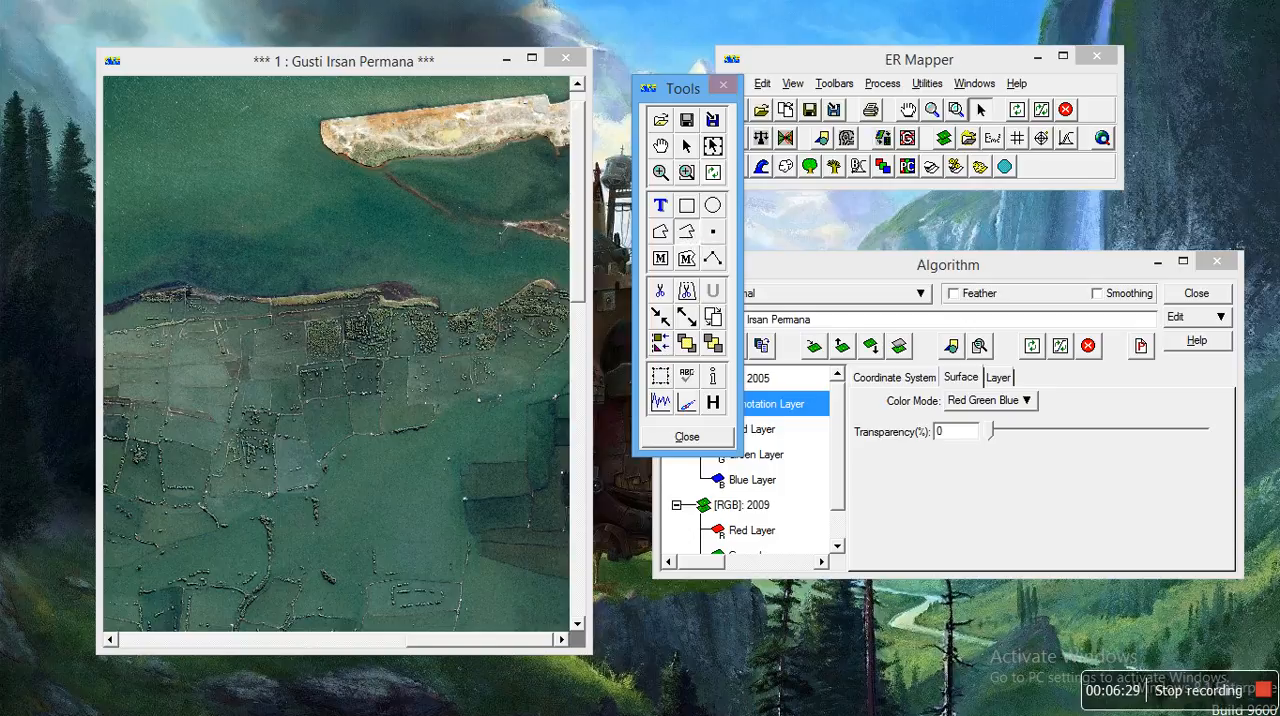
pyautogui.click(565, 106)
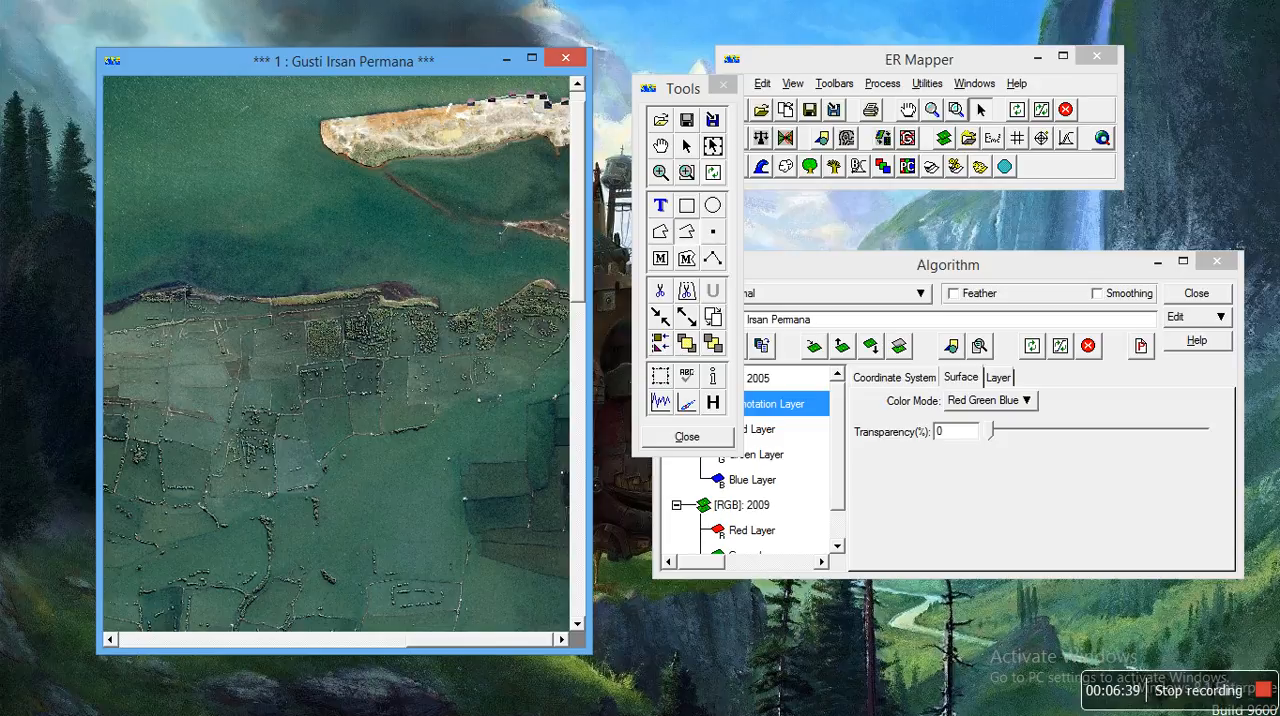
pyautogui.click(439, 109)
pyautogui.click(418, 108)
pyautogui.click(396, 109)
pyautogui.click(371, 111)
pyautogui.click(344, 117)
pyautogui.click(328, 117)
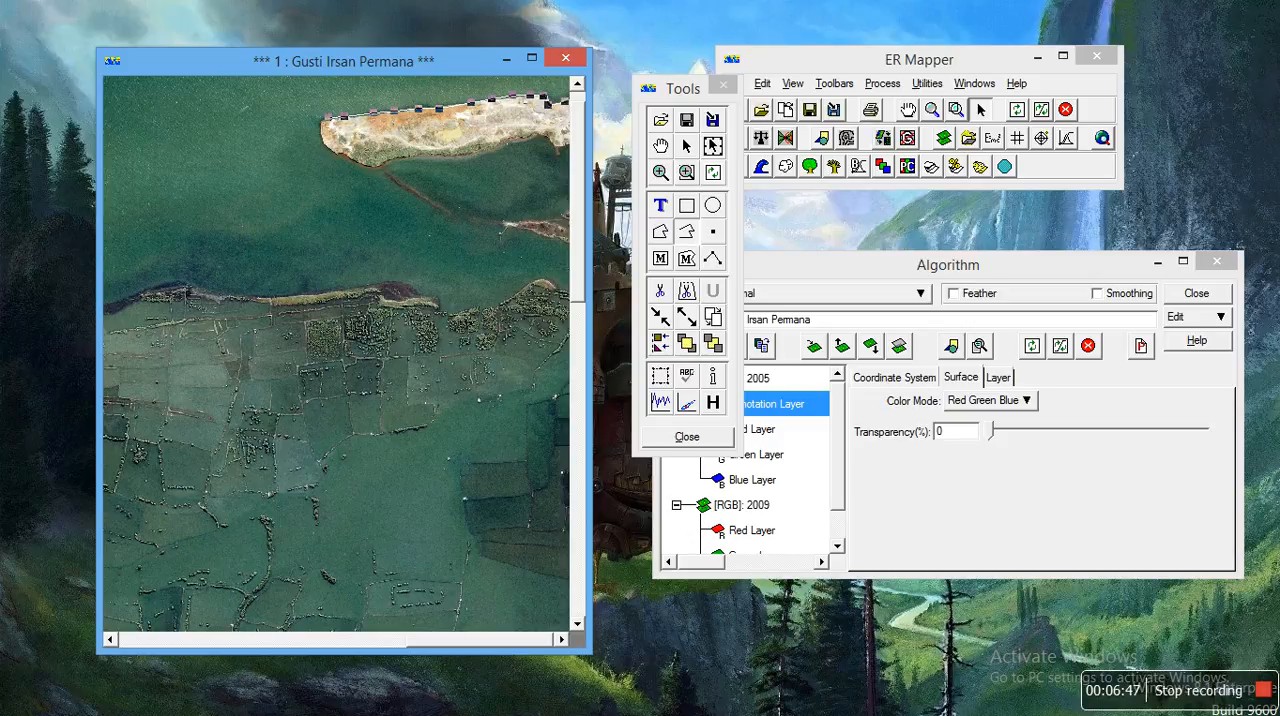
pyautogui.click(319, 117)
pyautogui.click(320, 131)
pyautogui.click(323, 145)
pyautogui.click(355, 159)
pyautogui.click(370, 165)
pyautogui.click(379, 168)
pyautogui.click(390, 160)
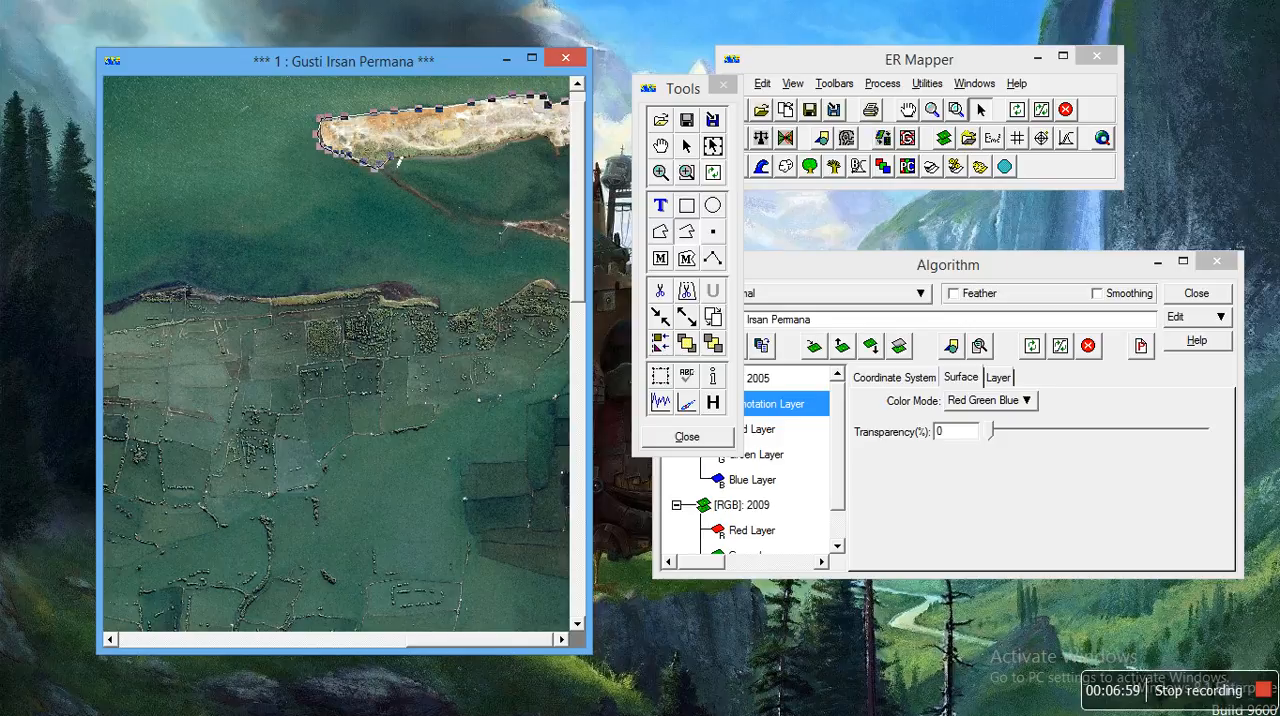
pyautogui.click(398, 155)
pyautogui.click(455, 159)
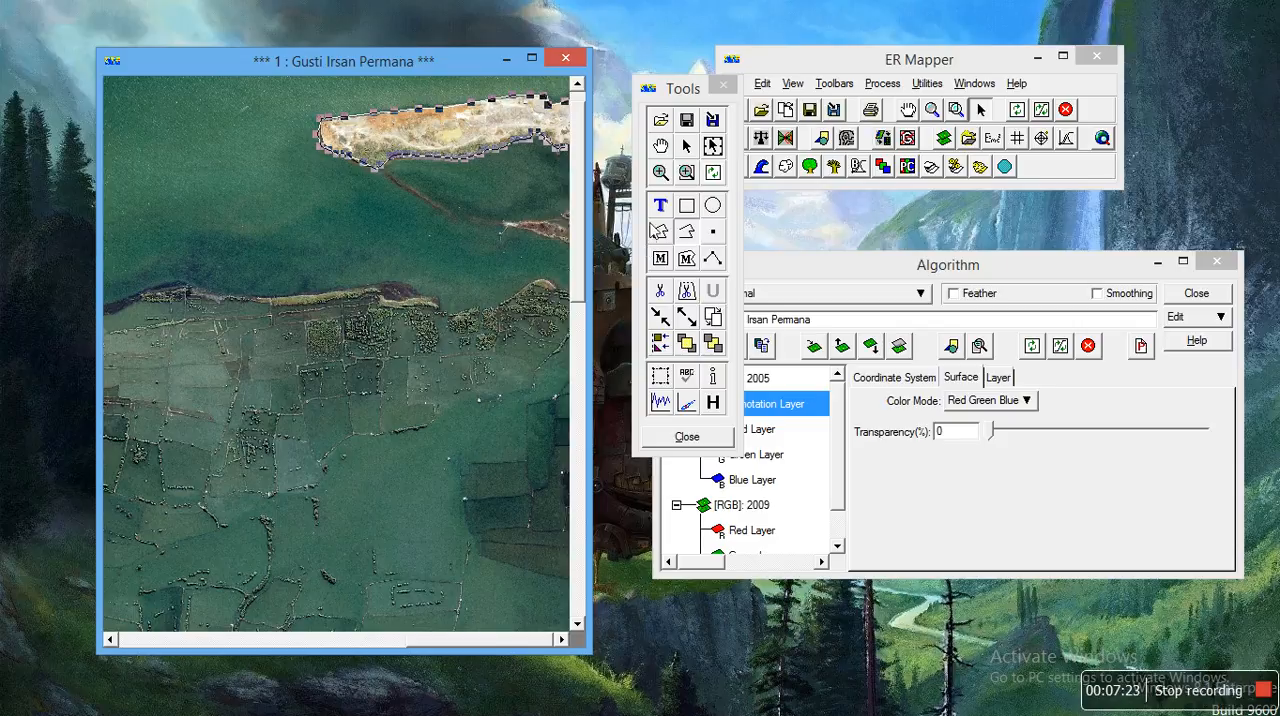
# Step: Show the extents and object details of the shoreline polyline, with their window moved clear of the annotation tools
pyautogui.click(660, 377)
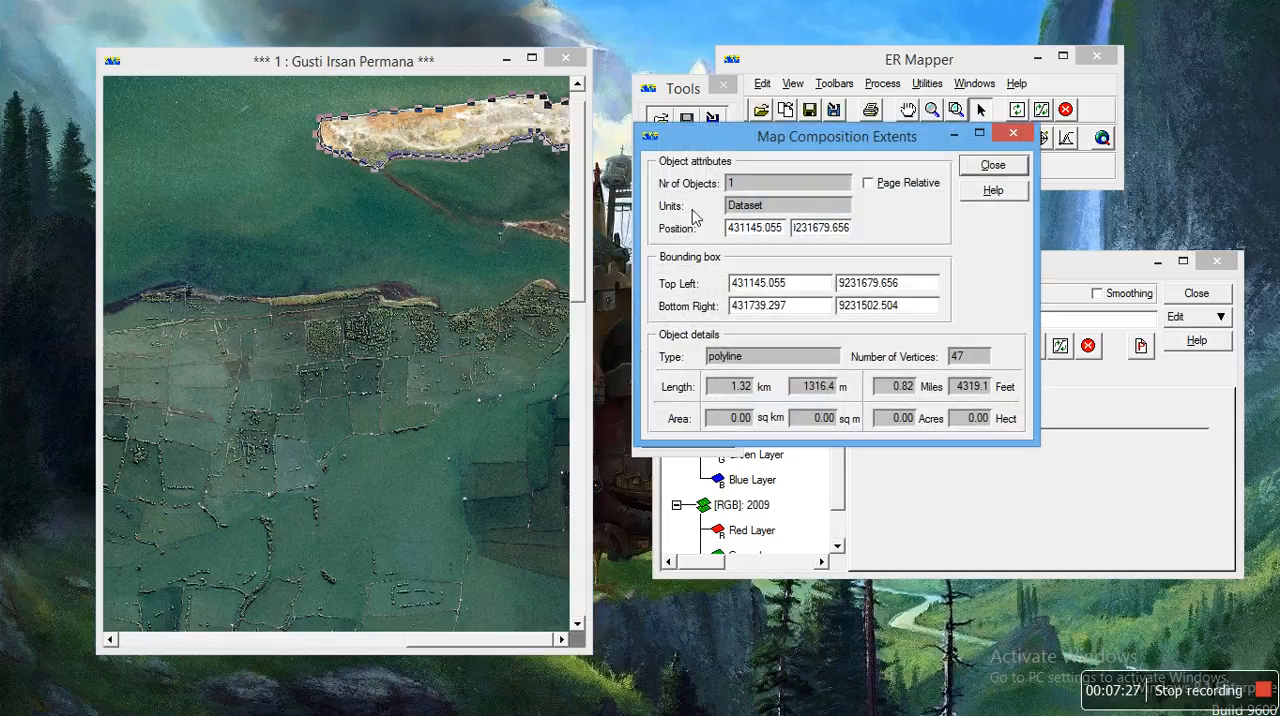
pyautogui.moveTo(696, 141); pyautogui.dragTo(688, 138)
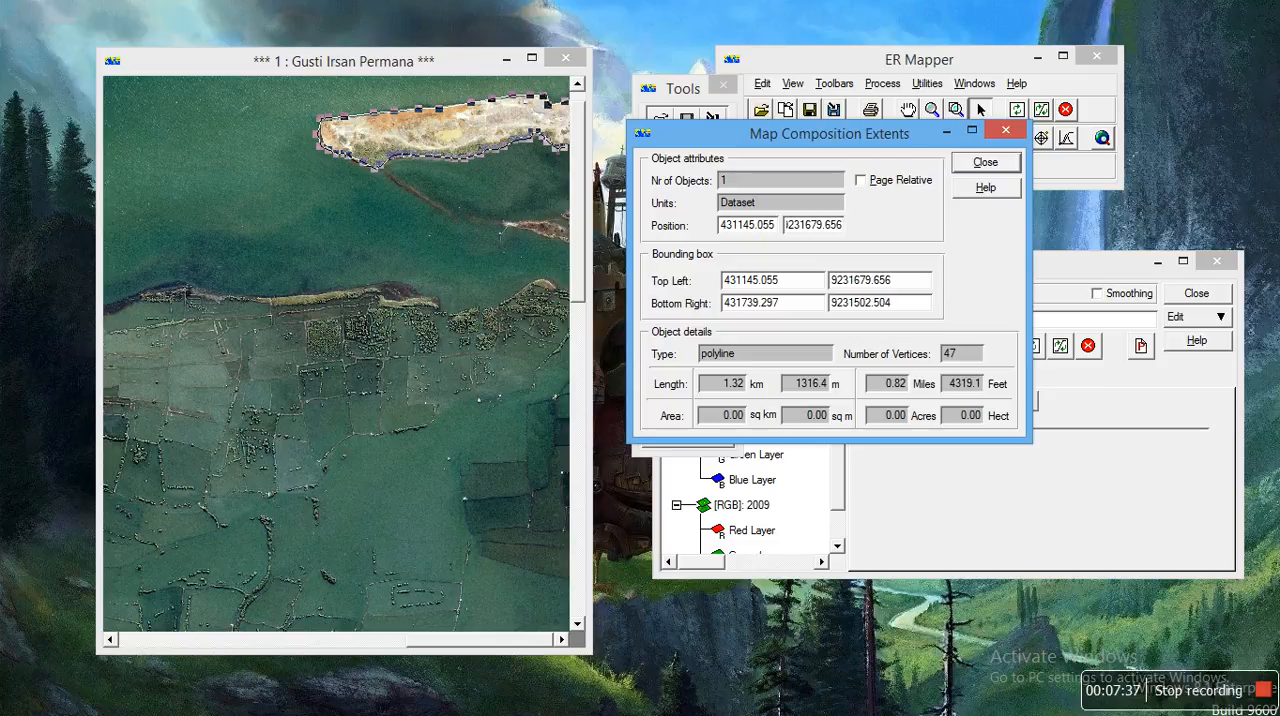
pyautogui.moveTo(797, 139); pyautogui.dragTo(947, 151)
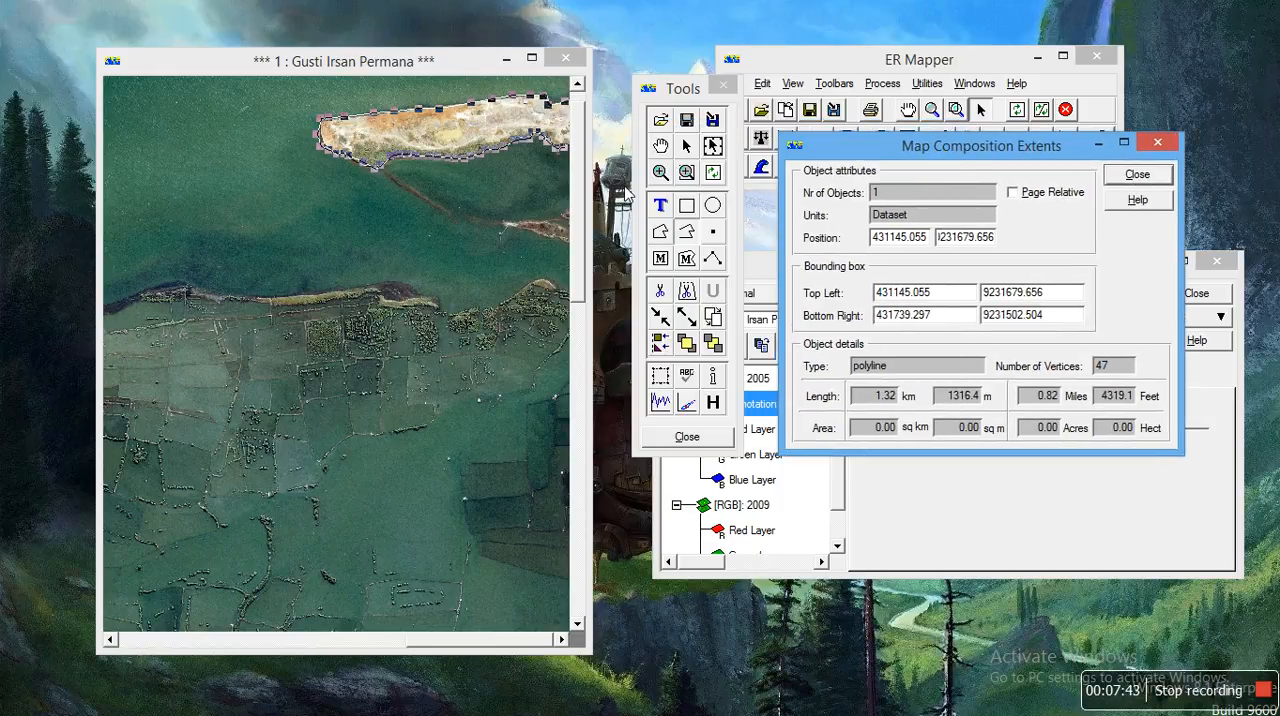
# Step: Set the 2005 island shoreline polyline's line style to width 3.0 and yellow, then clear the selection
pyautogui.click(686, 146)
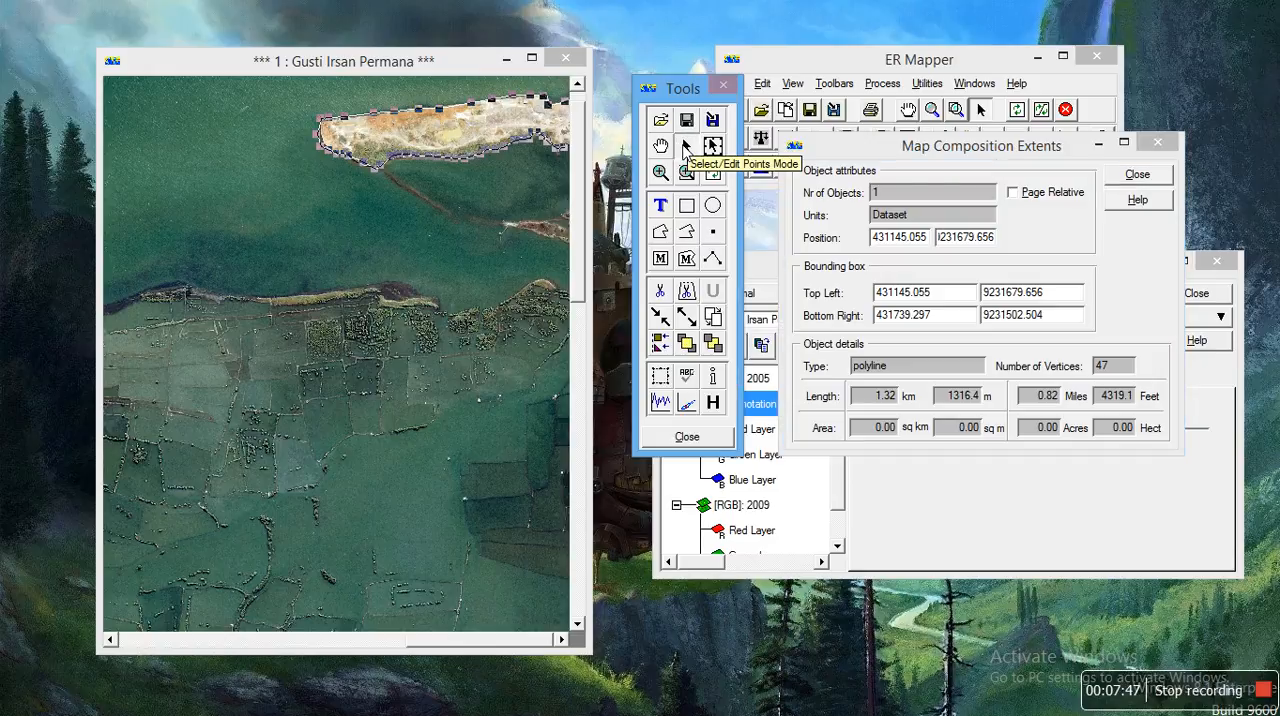
pyautogui.doubleClick(509, 149)
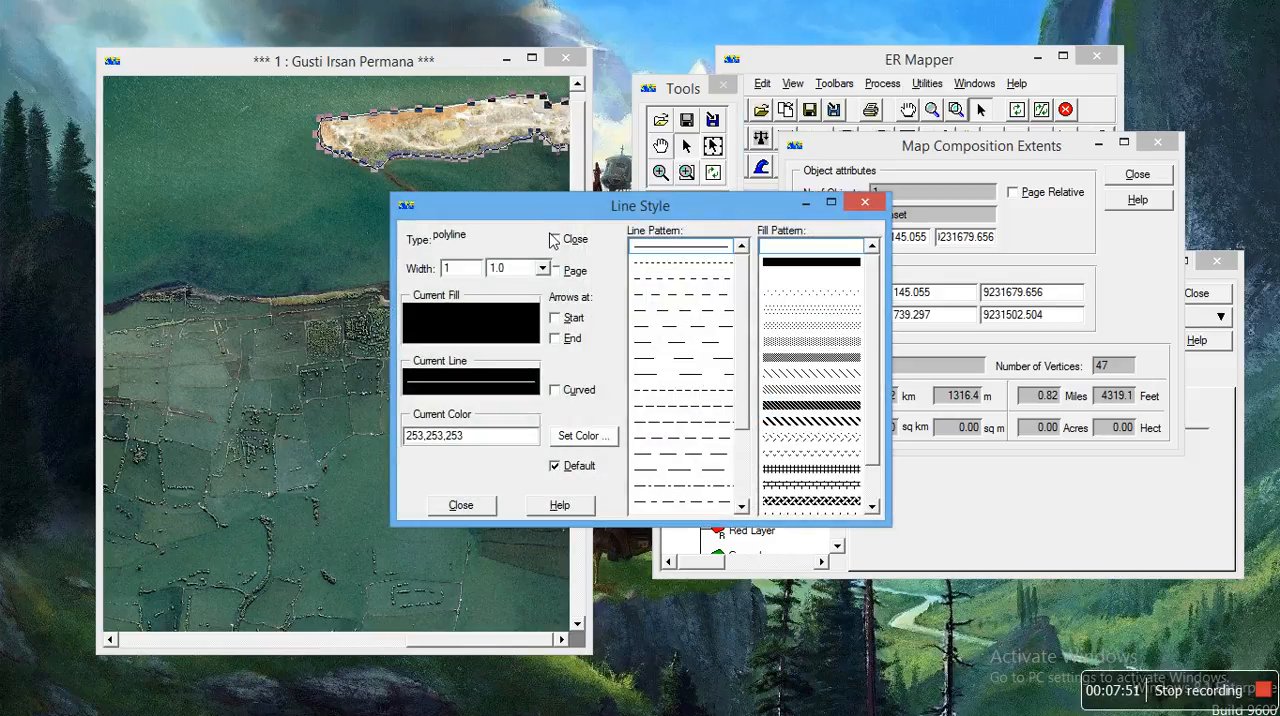
pyautogui.click(543, 268)
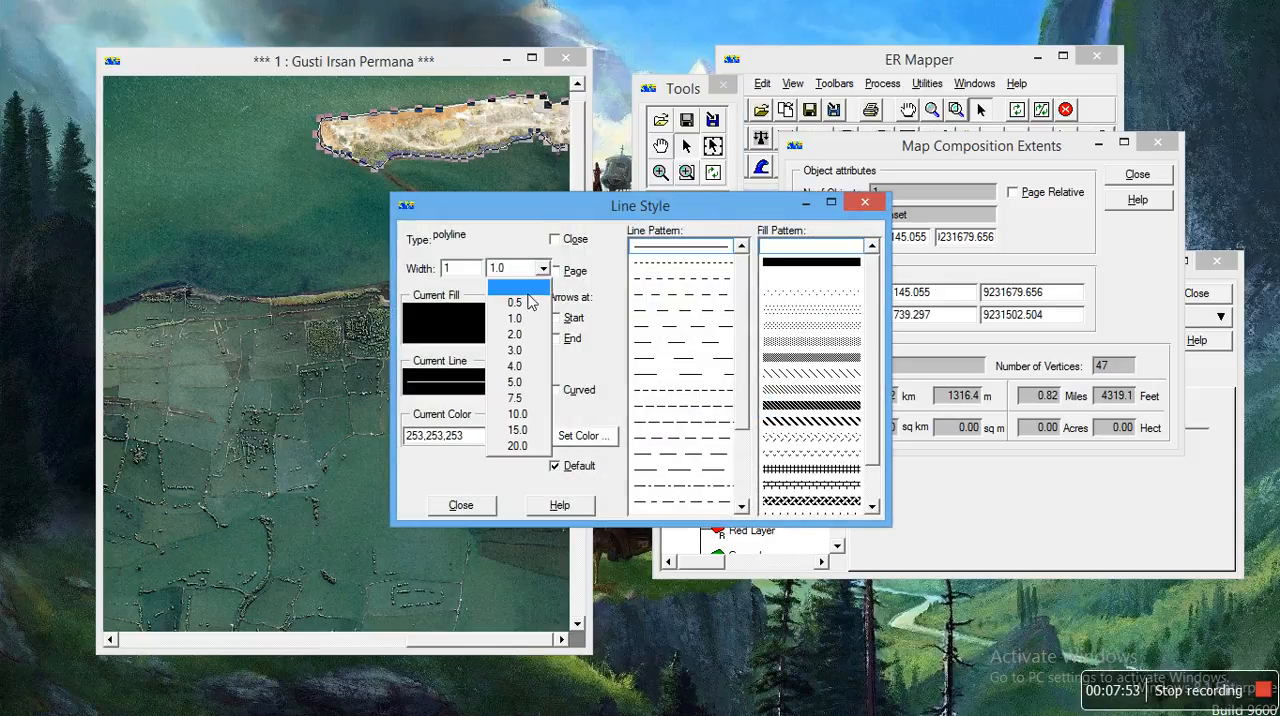
pyautogui.click(522, 350)
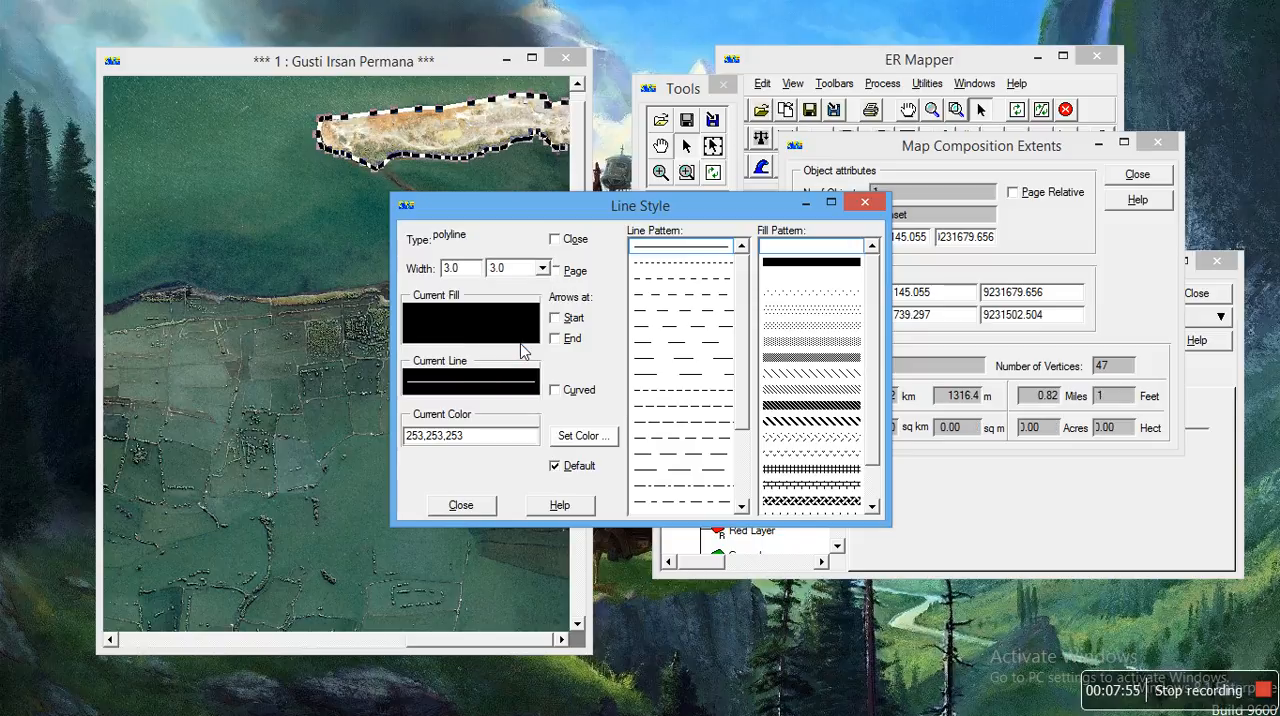
pyautogui.click(568, 436)
pyautogui.click(472, 284)
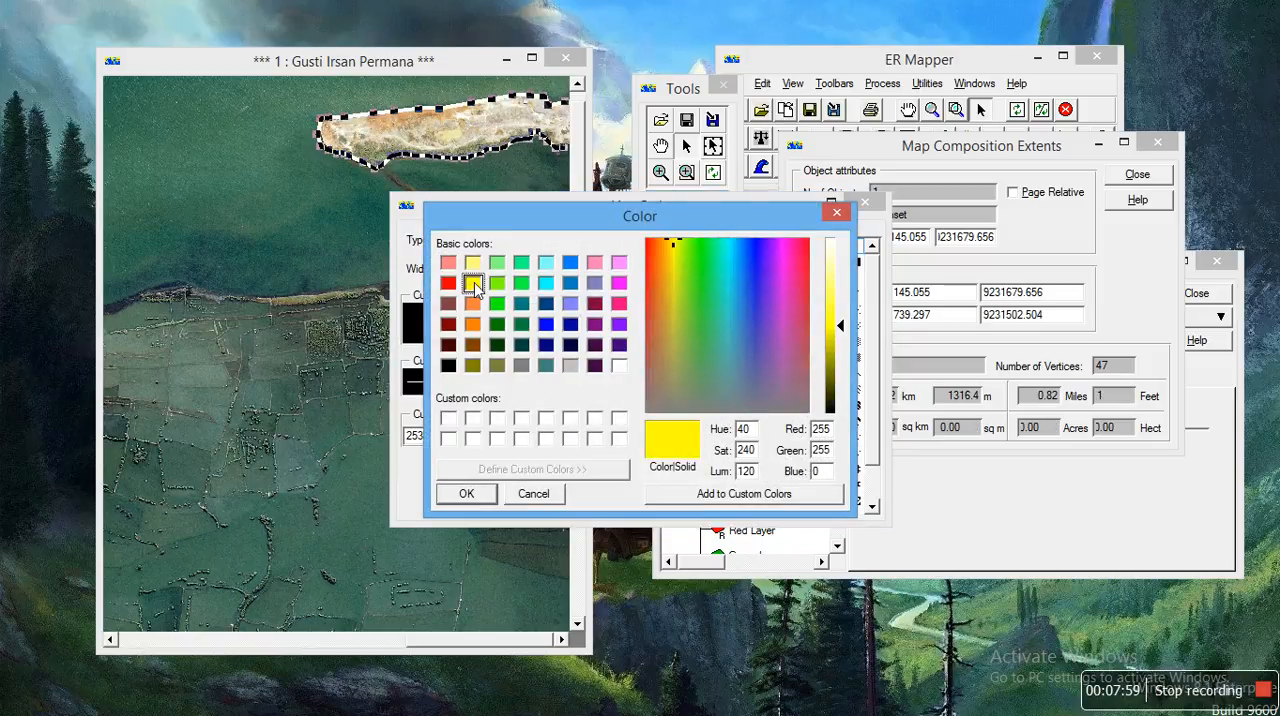
pyautogui.click(470, 494)
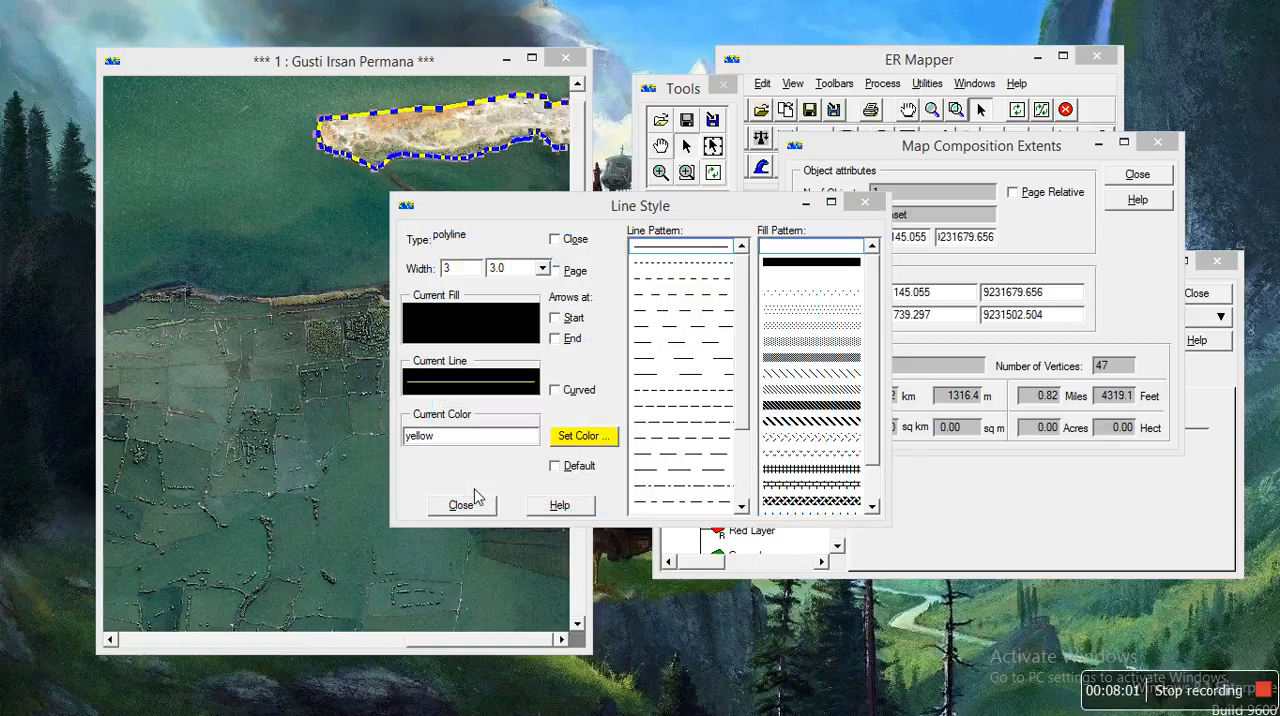
pyautogui.click(462, 505)
pyautogui.click(420, 194)
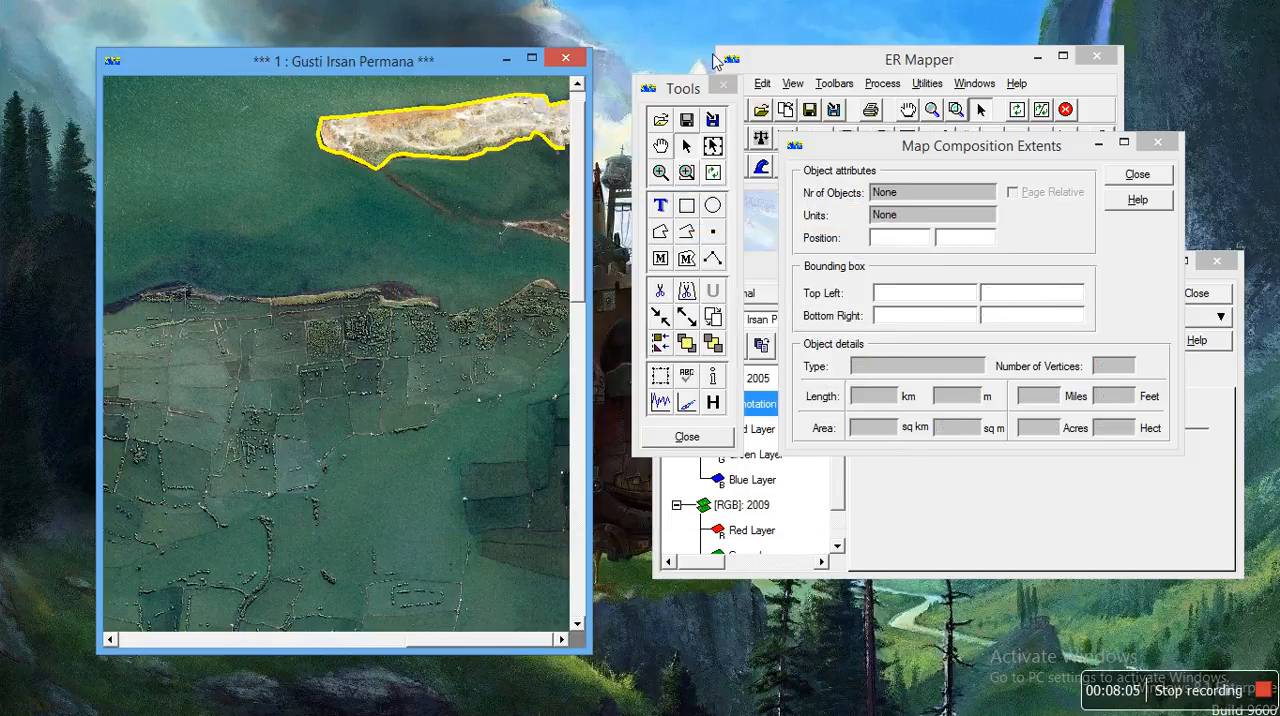
pyautogui.click(497, 152)
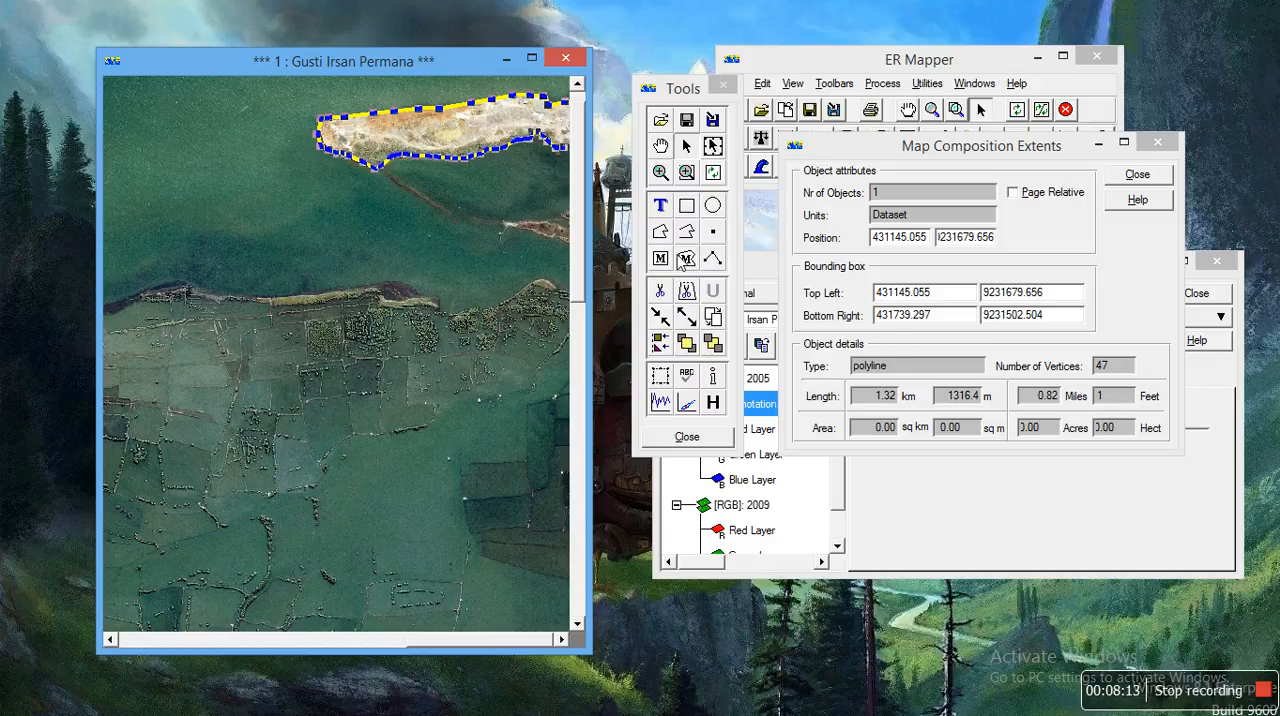
pyautogui.click(534, 205)
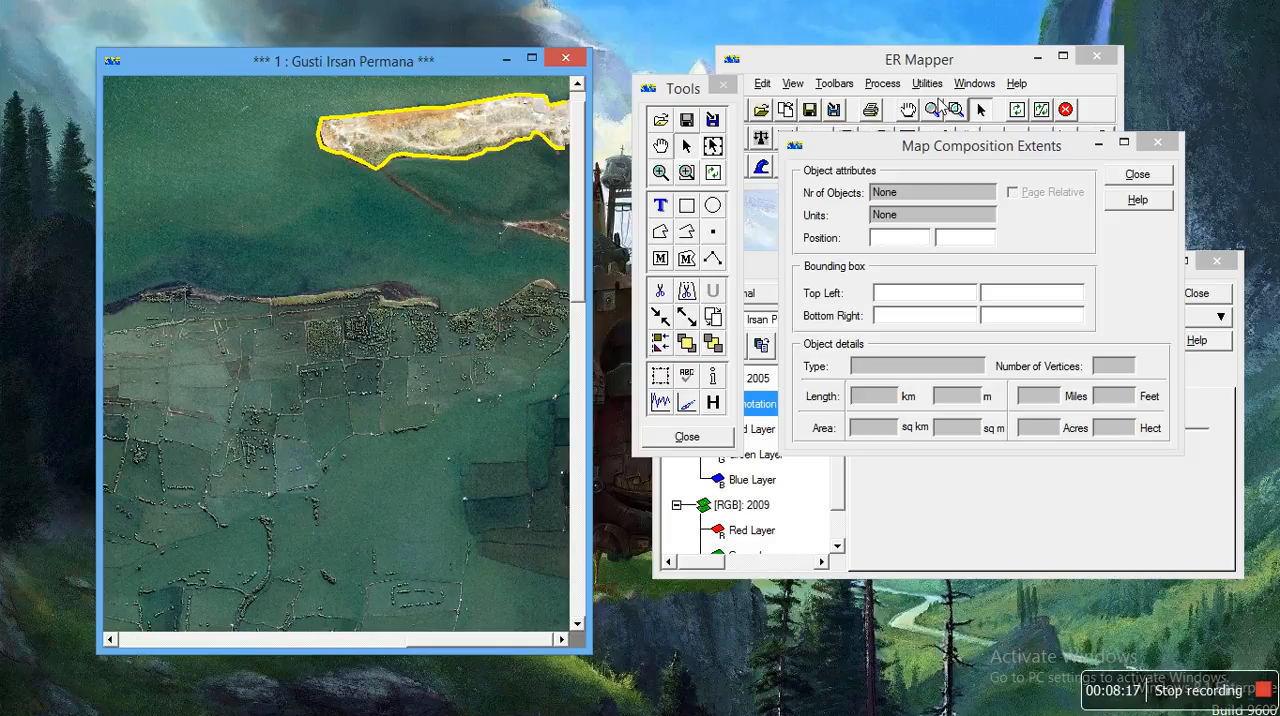
# Step: Set the 2005 surface's transparency to 100 % to uncover the 2009 image
pyautogui.click(888, 68)
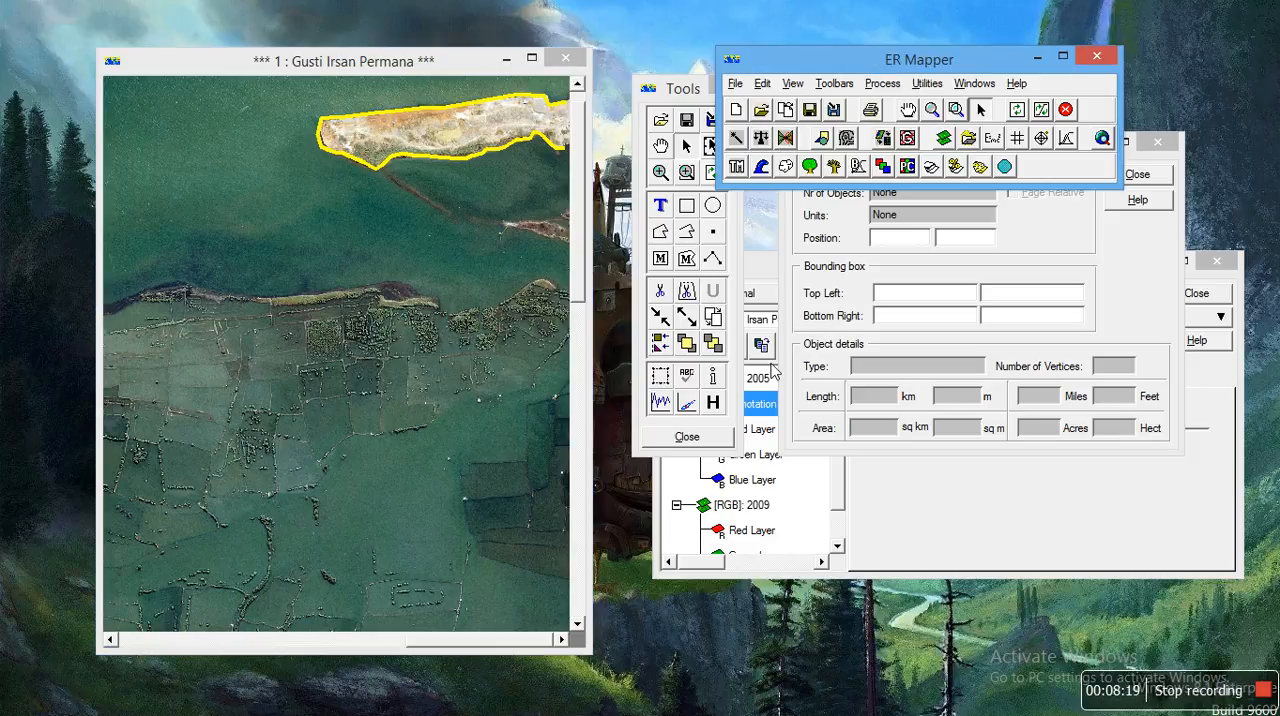
pyautogui.click(900, 503)
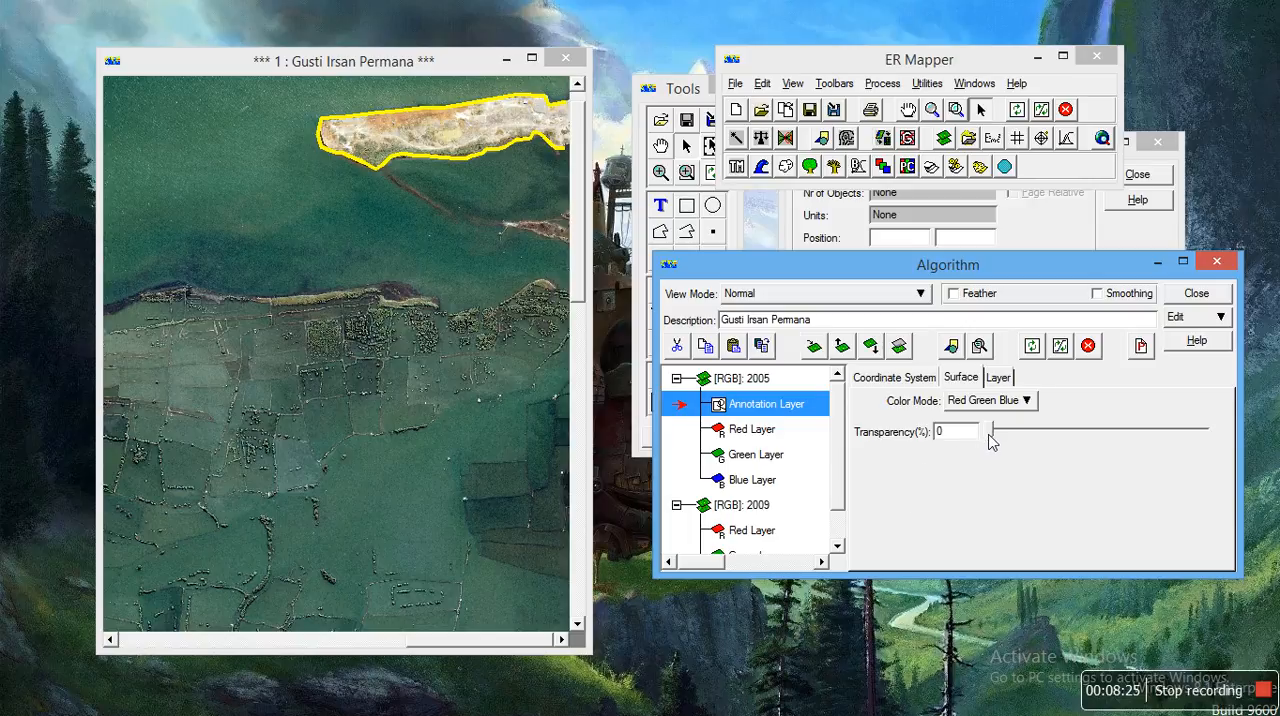
pyautogui.moveTo(990, 436); pyautogui.dragTo(1218, 441)
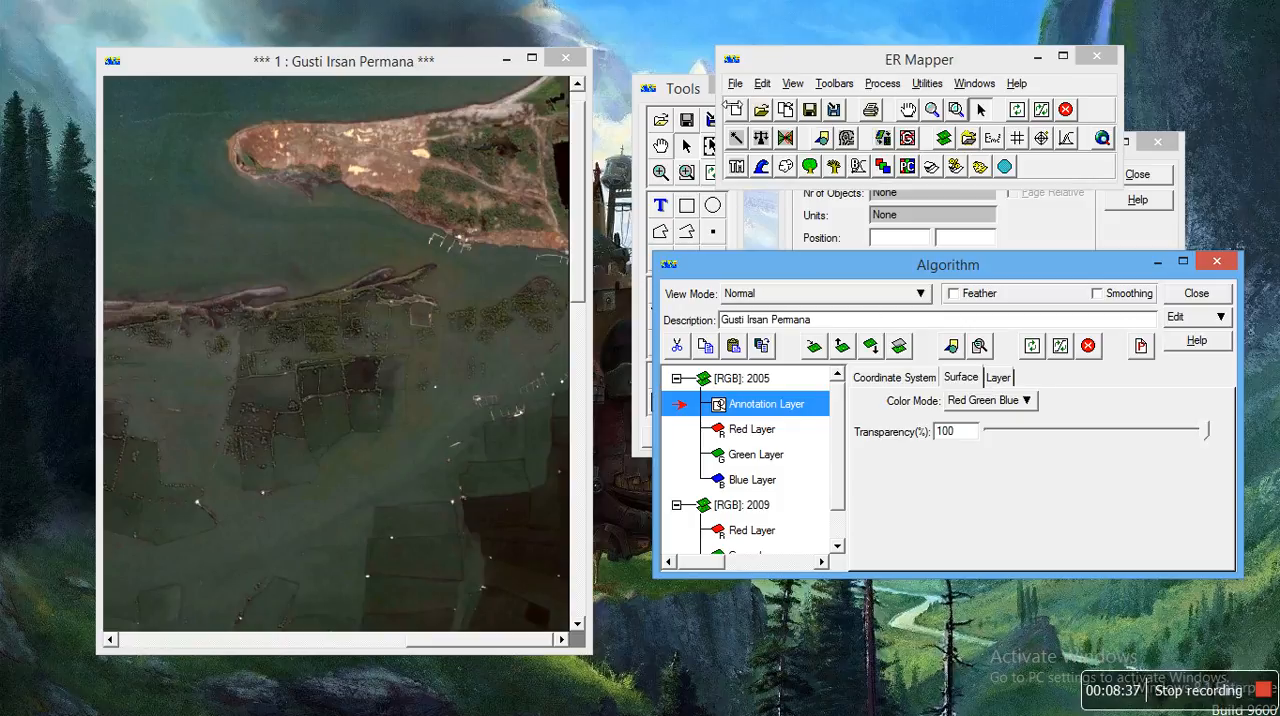
# Step: Trace the sandy island's shoreline on the 2009 image with a polyline about 1,748 m long
pyautogui.click(686, 90)
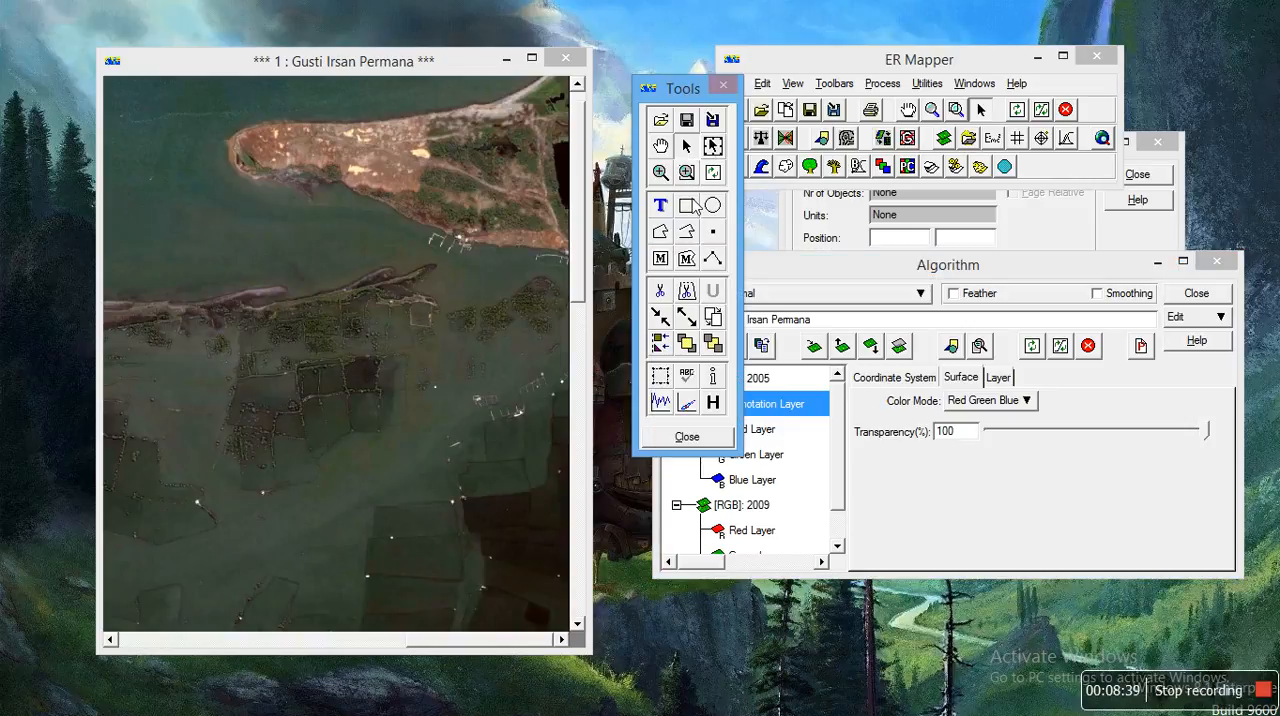
pyautogui.click(685, 231)
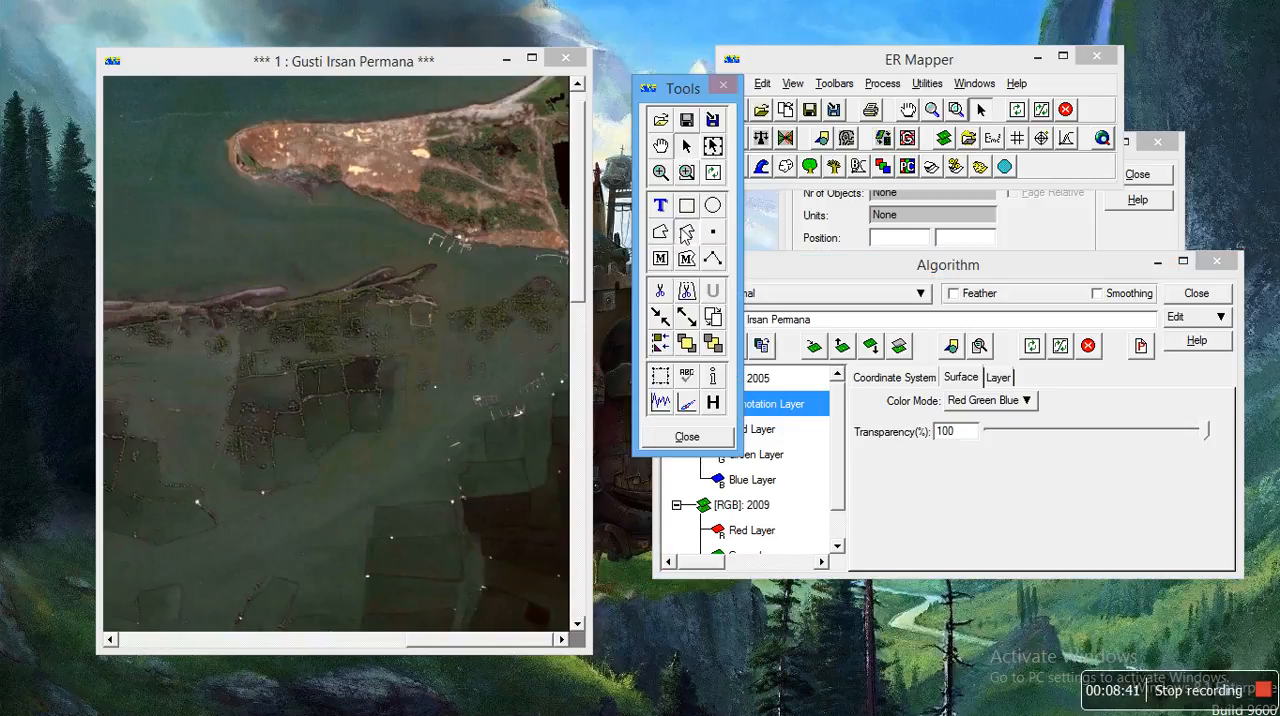
pyautogui.click(553, 86)
pyautogui.click(537, 88)
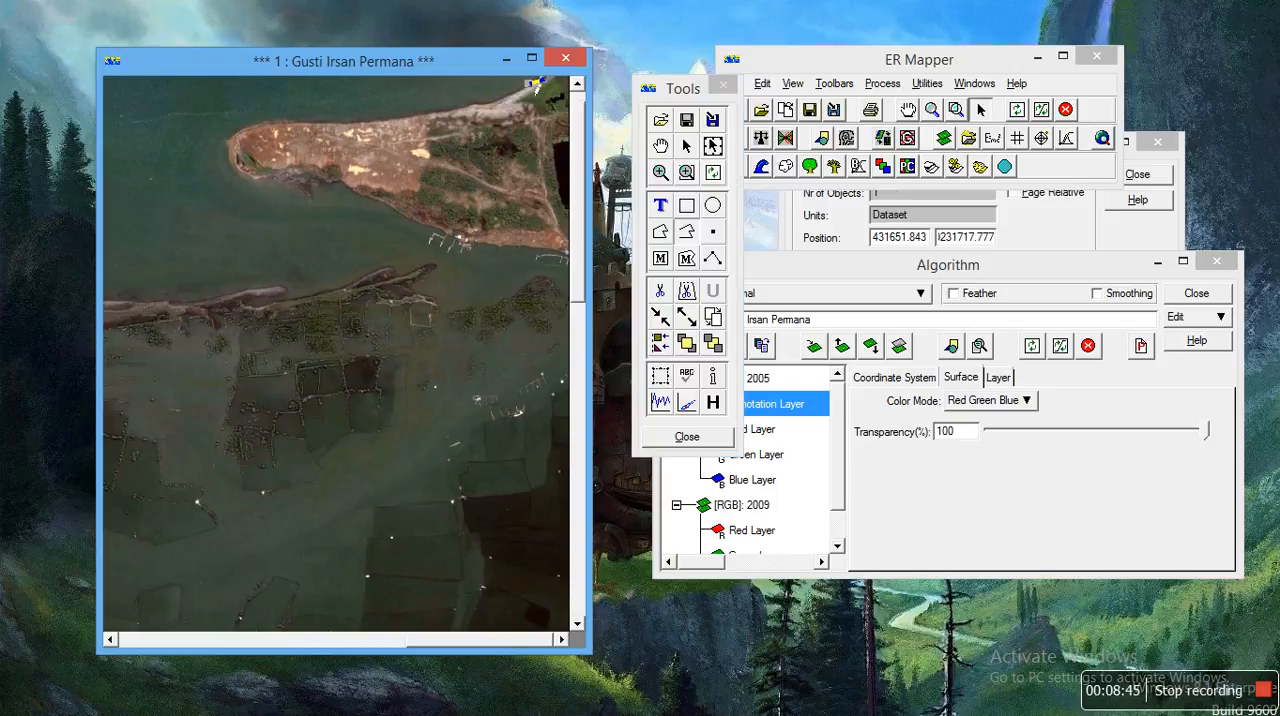
pyautogui.click(518, 94)
pyautogui.click(492, 100)
pyautogui.click(466, 105)
pyautogui.click(440, 109)
pyautogui.click(407, 117)
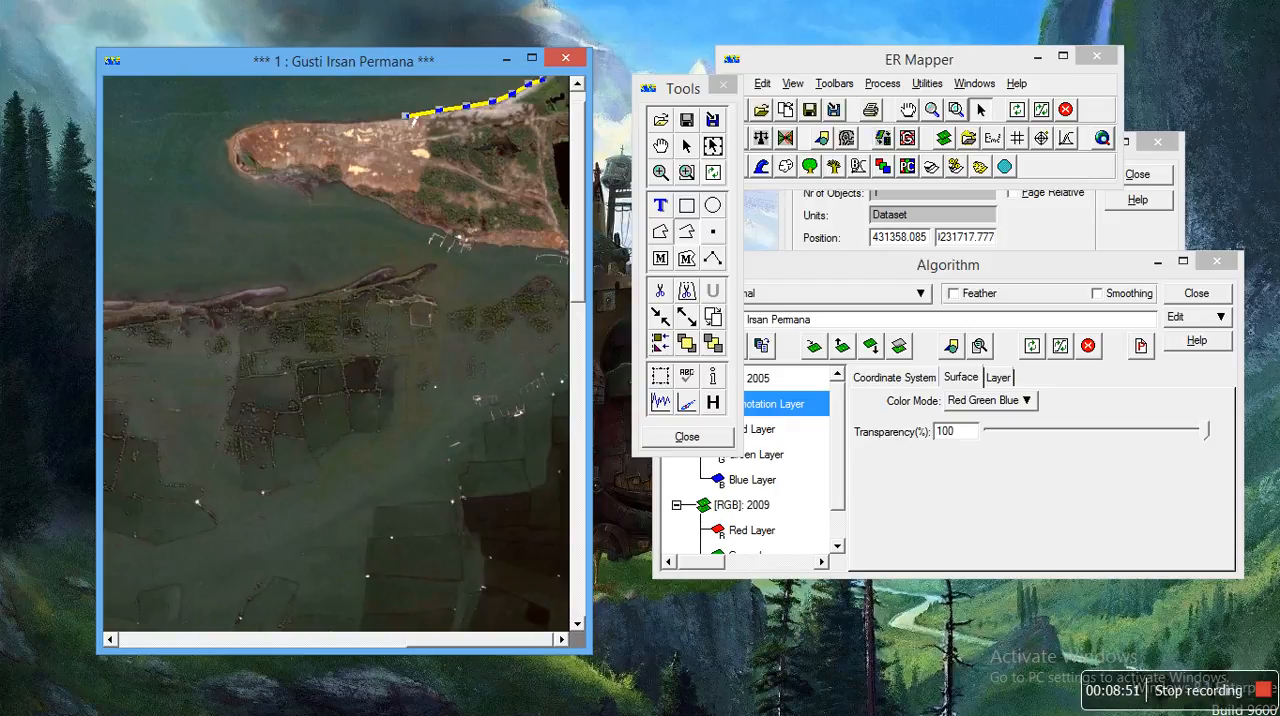
pyautogui.click(375, 118)
pyautogui.click(340, 120)
pyautogui.click(317, 119)
pyautogui.click(280, 119)
pyautogui.click(263, 119)
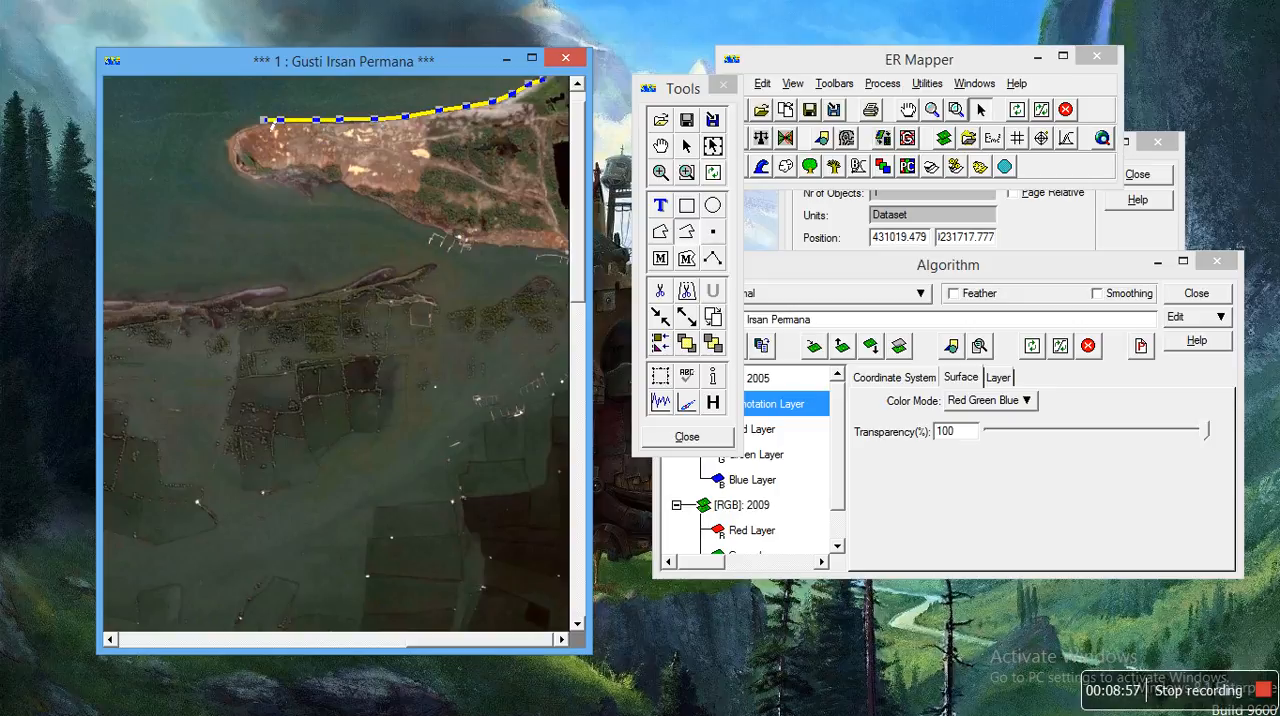
pyautogui.click(249, 125)
pyautogui.click(239, 140)
pyautogui.click(234, 160)
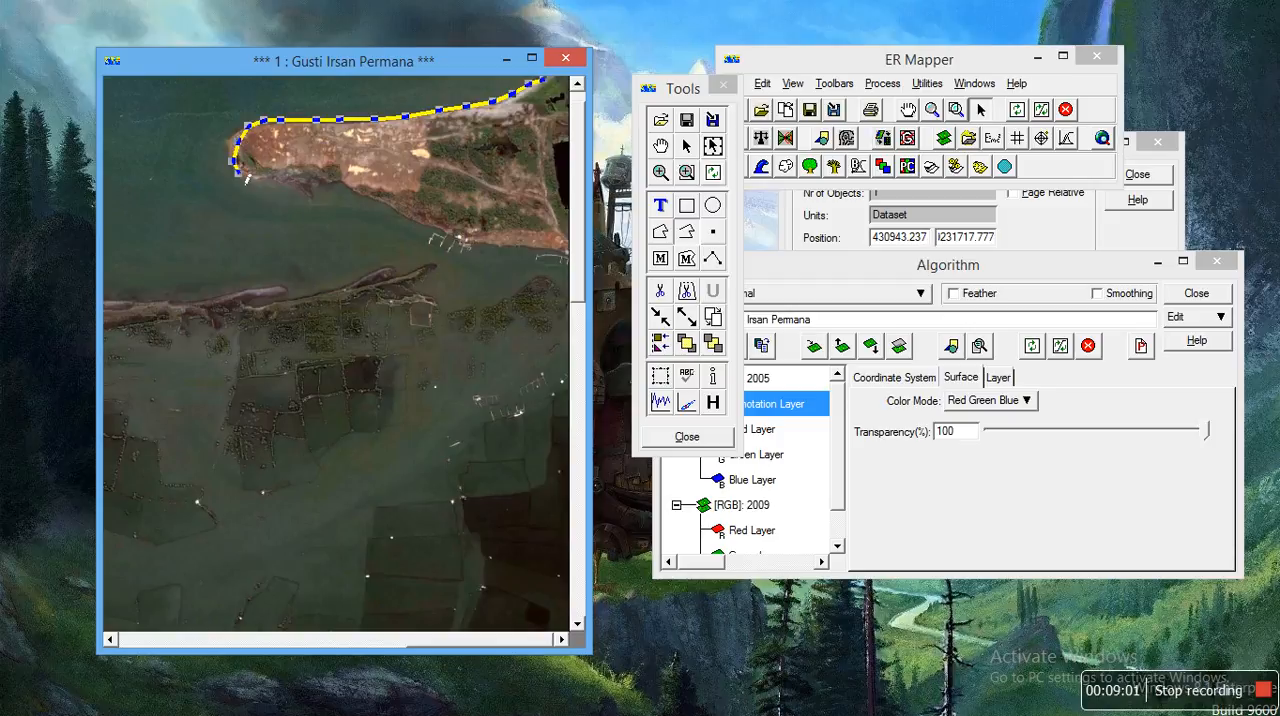
pyautogui.click(246, 176)
pyautogui.click(263, 176)
pyautogui.click(278, 176)
pyautogui.click(297, 190)
pyautogui.click(312, 180)
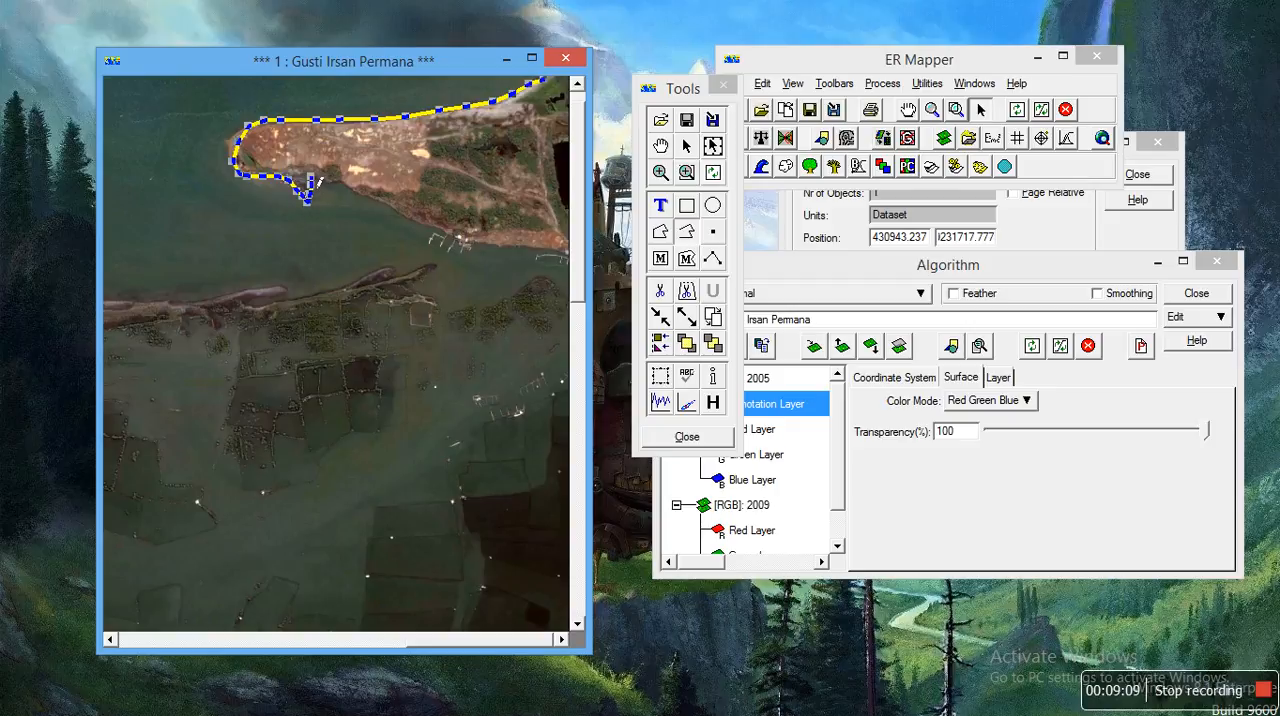
pyautogui.click(325, 184)
pyautogui.click(333, 184)
pyautogui.click(343, 185)
pyautogui.click(349, 190)
pyautogui.click(372, 204)
pyautogui.click(389, 208)
pyautogui.click(396, 213)
pyautogui.click(410, 217)
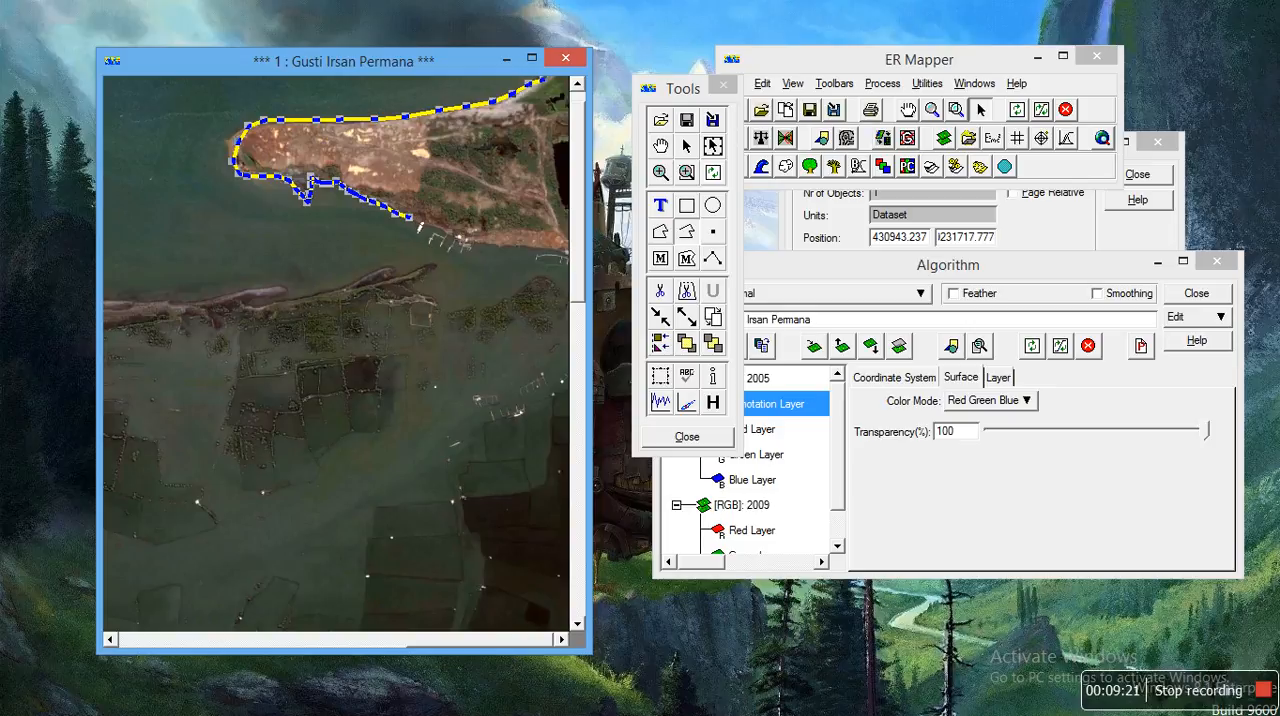
pyautogui.click(424, 229)
pyautogui.click(458, 240)
pyautogui.click(472, 244)
pyautogui.click(484, 245)
pyautogui.click(516, 246)
pyautogui.click(530, 247)
pyautogui.click(547, 248)
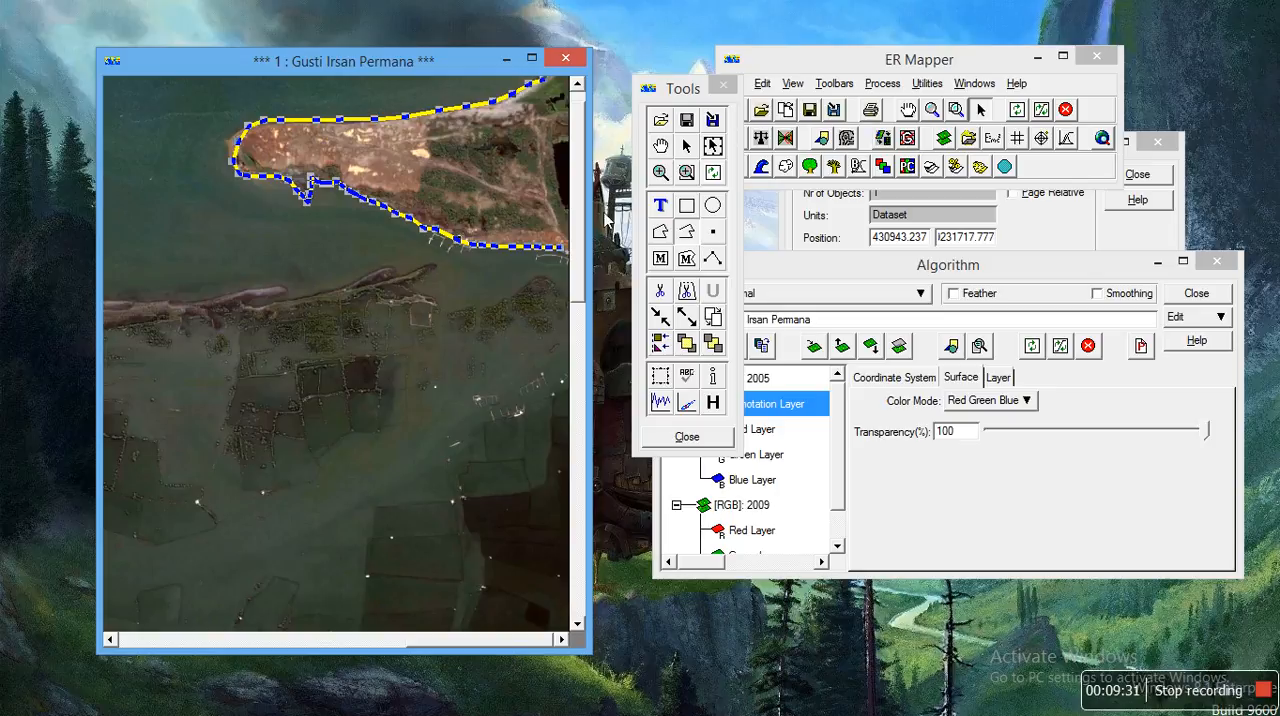
# Step: Bring forward the map composition extents of the 2009 shoreline polyline and examine its length and vertices
pyautogui.click(853, 67)
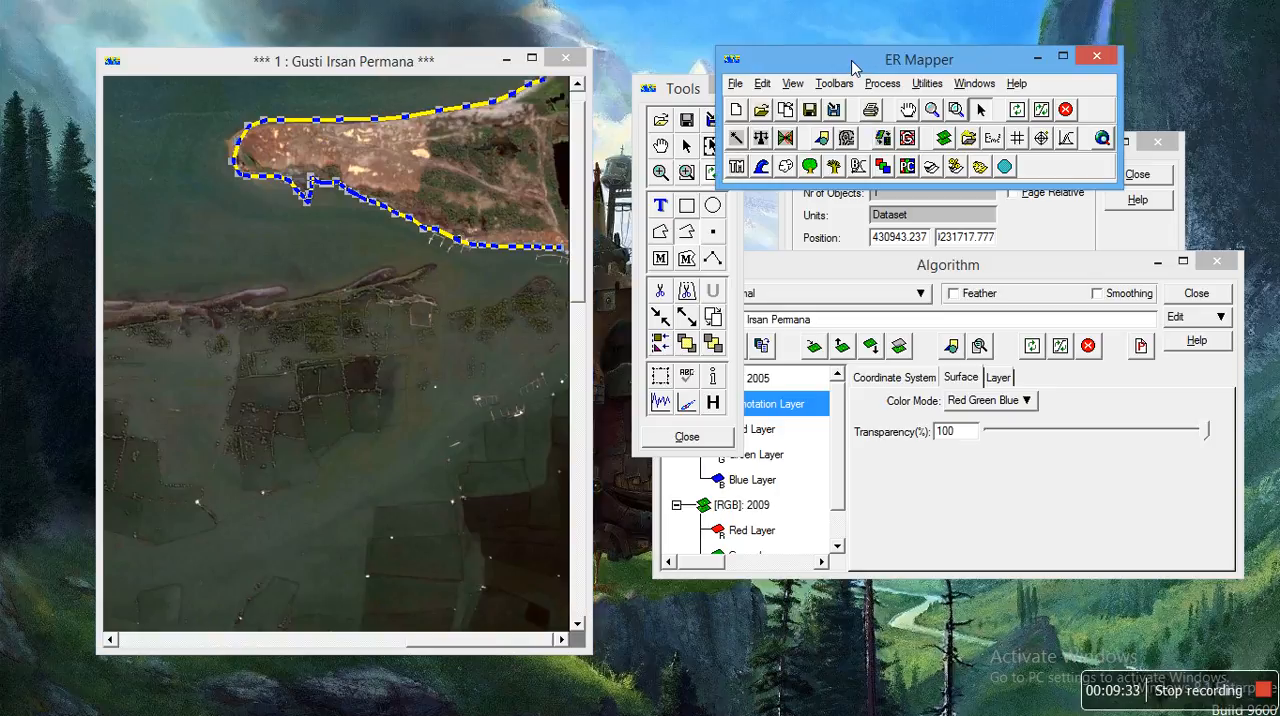
pyautogui.click(1082, 234)
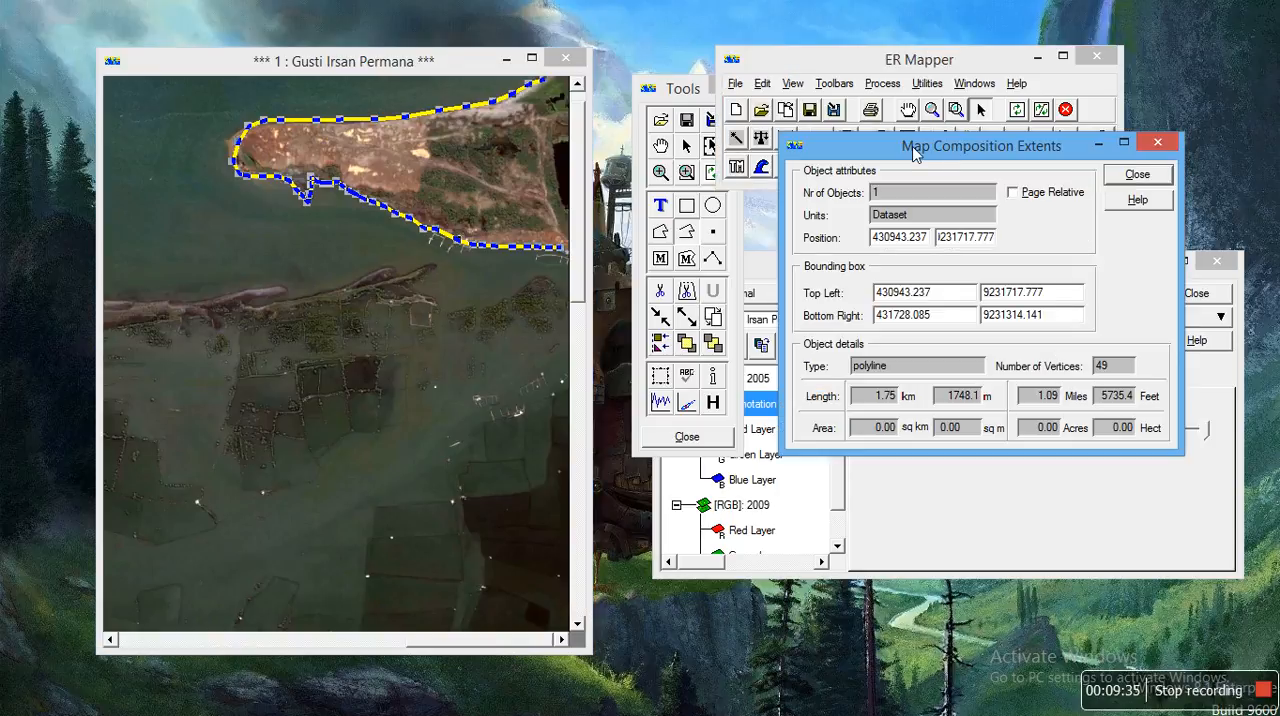
pyautogui.moveTo(913, 152); pyautogui.dragTo(826, 149)
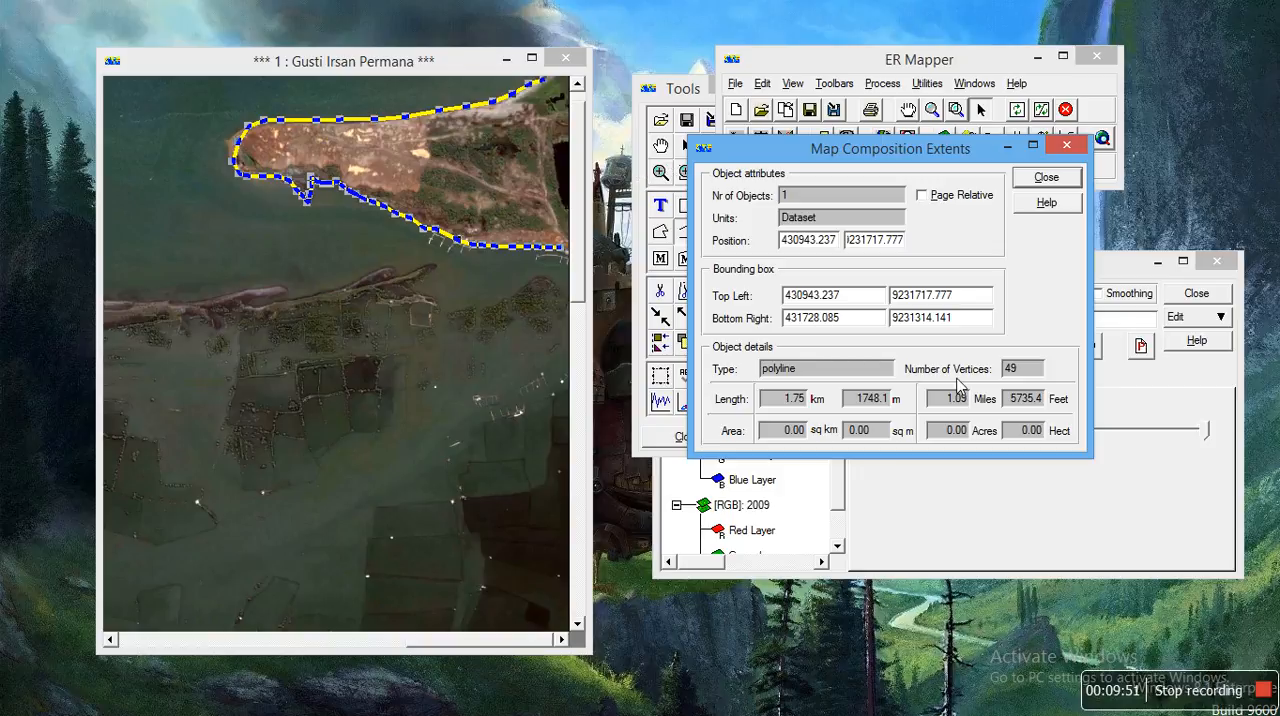
# Step: Set the 2005 surface's transparency back to 0 % and move the Algorithm and annotation tools windows apart
pyautogui.click(1145, 418)
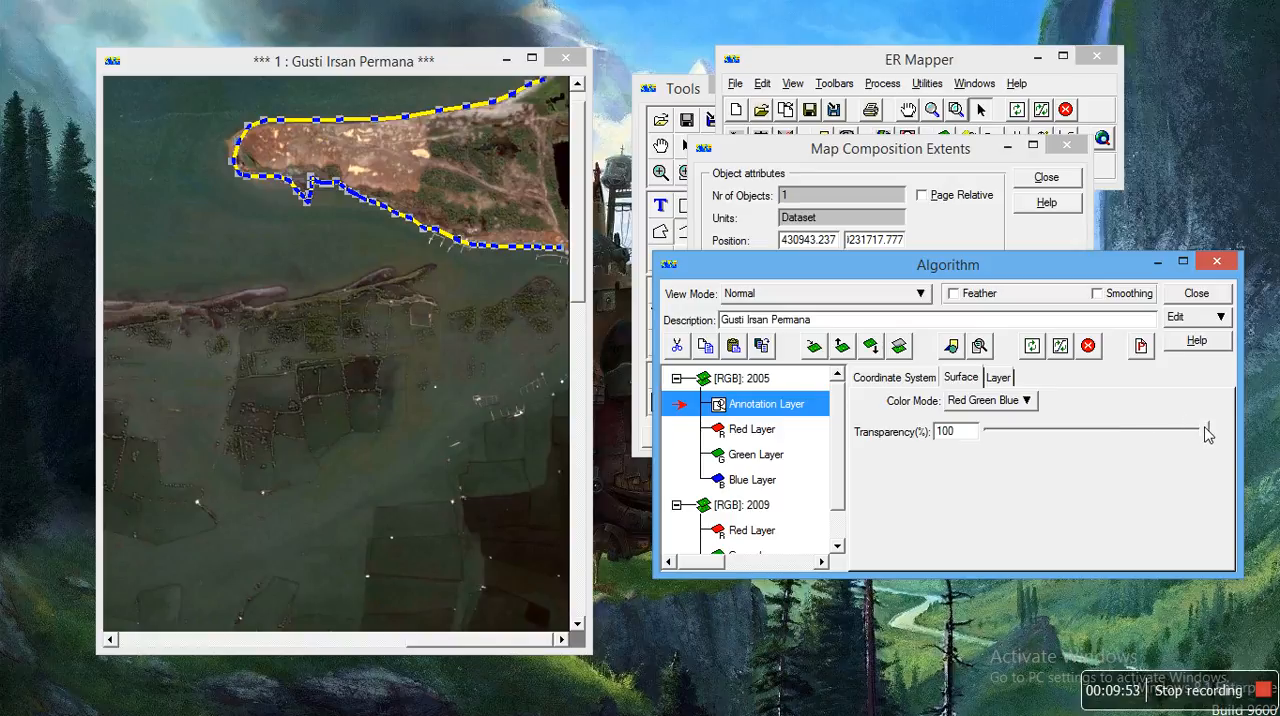
pyautogui.moveTo(1207, 432); pyautogui.dragTo(988, 430)
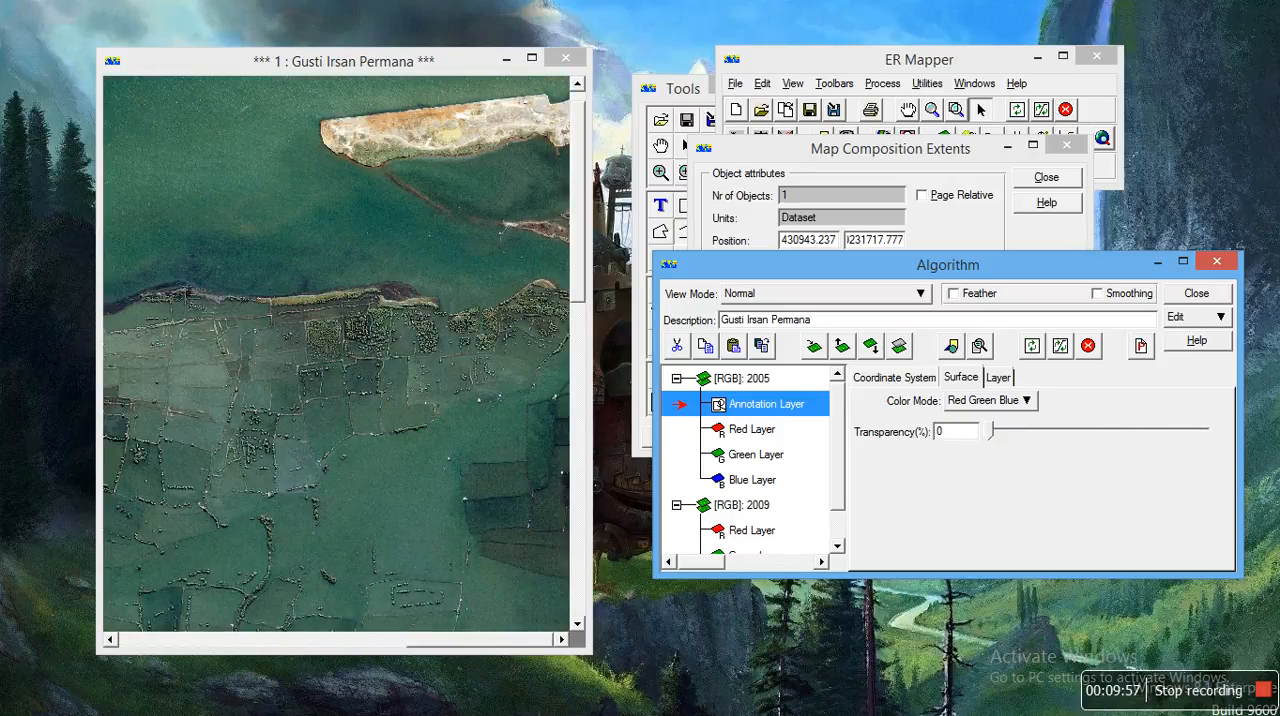
pyautogui.click(652, 100)
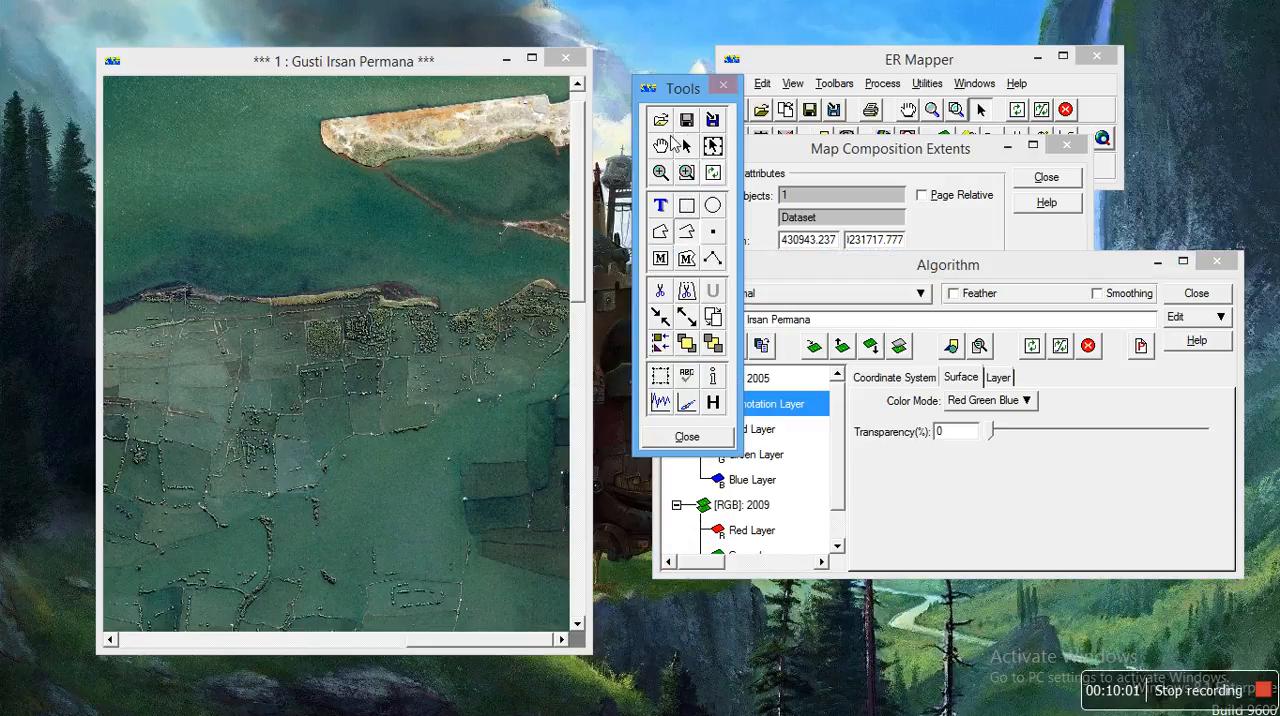
pyautogui.moveTo(937, 268); pyautogui.dragTo(1012, 357)
pyautogui.click(648, 90)
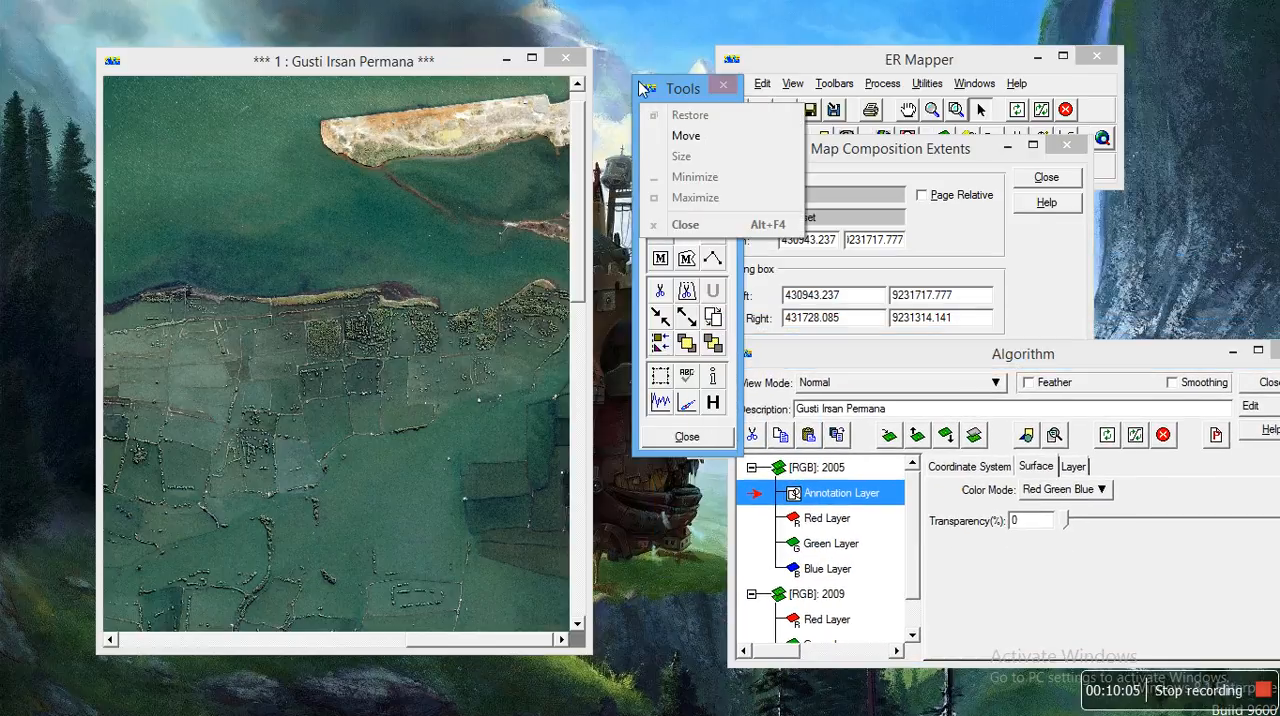
pyautogui.click(648, 88)
pyautogui.moveTo(670, 86); pyautogui.dragTo(655, 67)
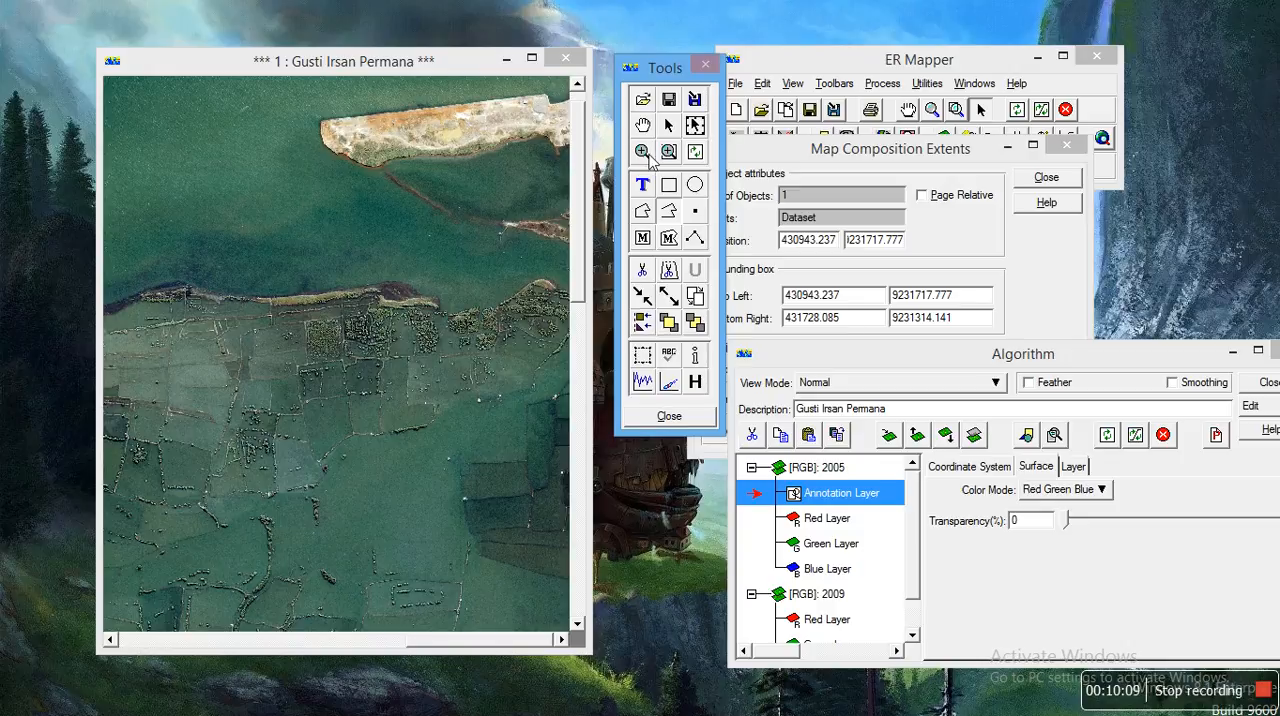
# Step: Delete the 2009 and 2005 shoreline polylines from the annotation layer
pyautogui.click(644, 210)
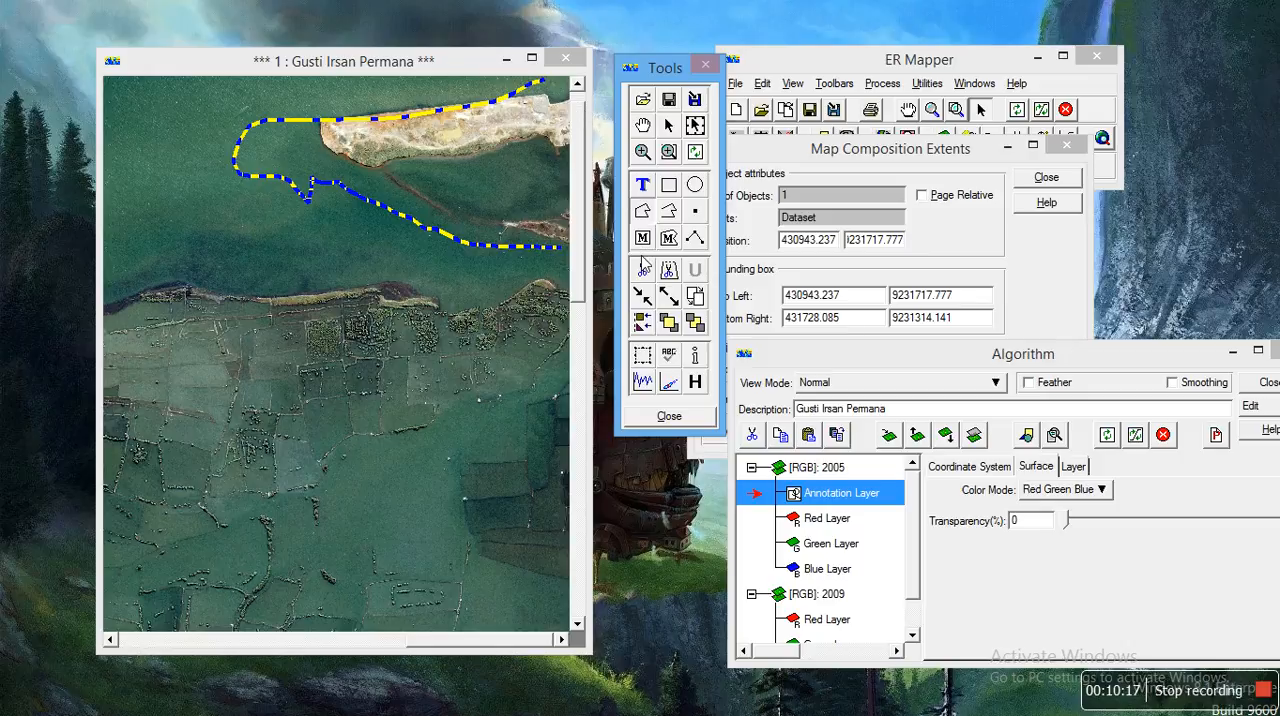
pyautogui.click(643, 268)
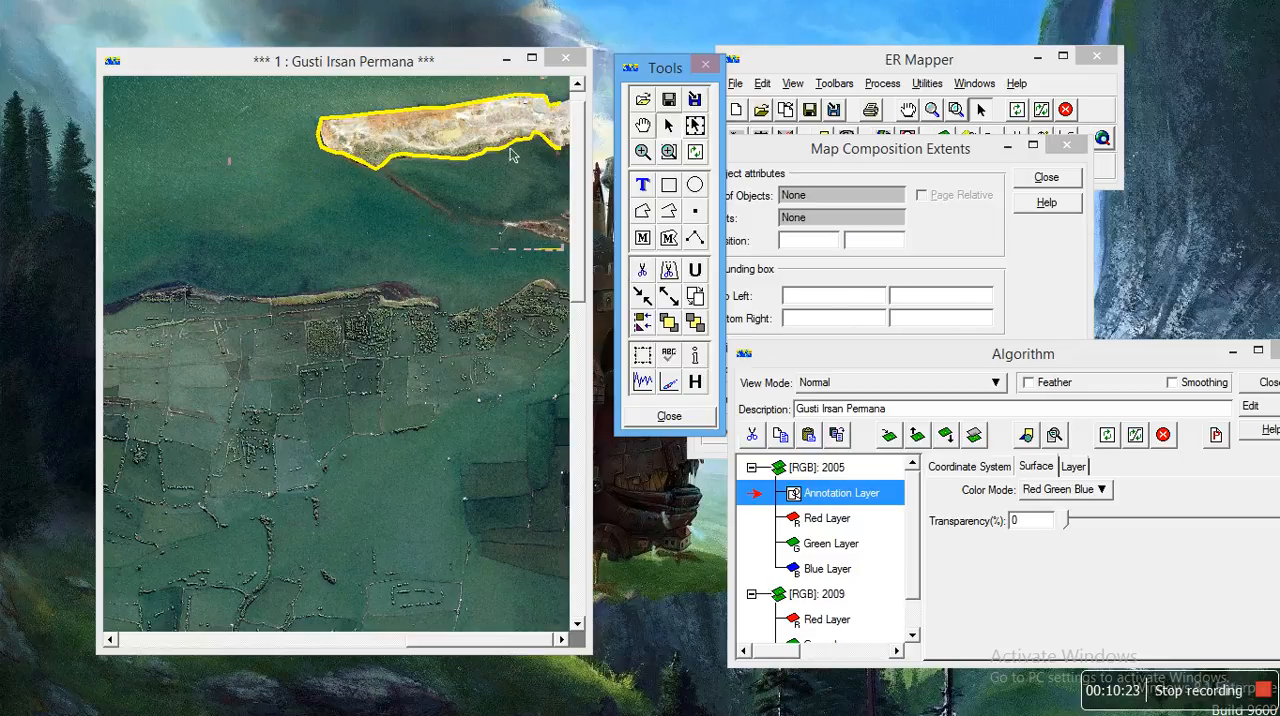
pyautogui.click(512, 154)
pyautogui.click(656, 272)
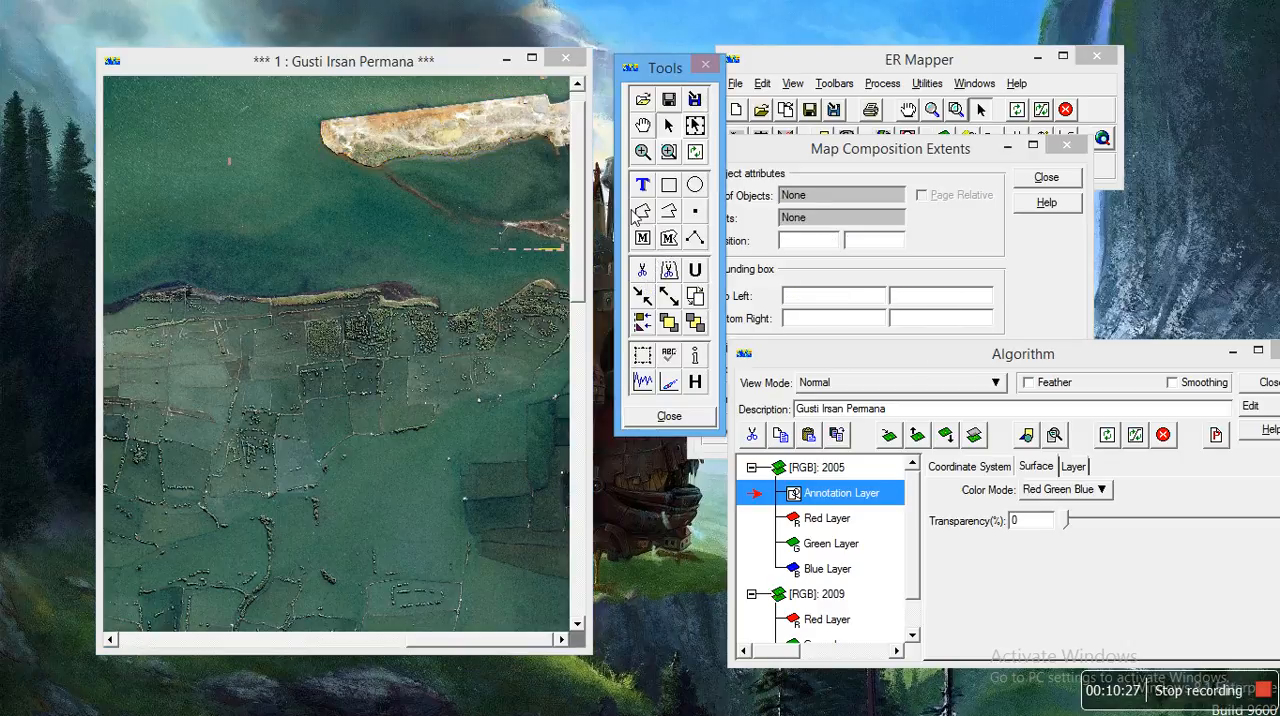
# Step: Trace the sandy island's shoreline on the 2005 image with a closed polygon about 1,427 m around and 0.067 sq km in area
pyautogui.click(563, 100)
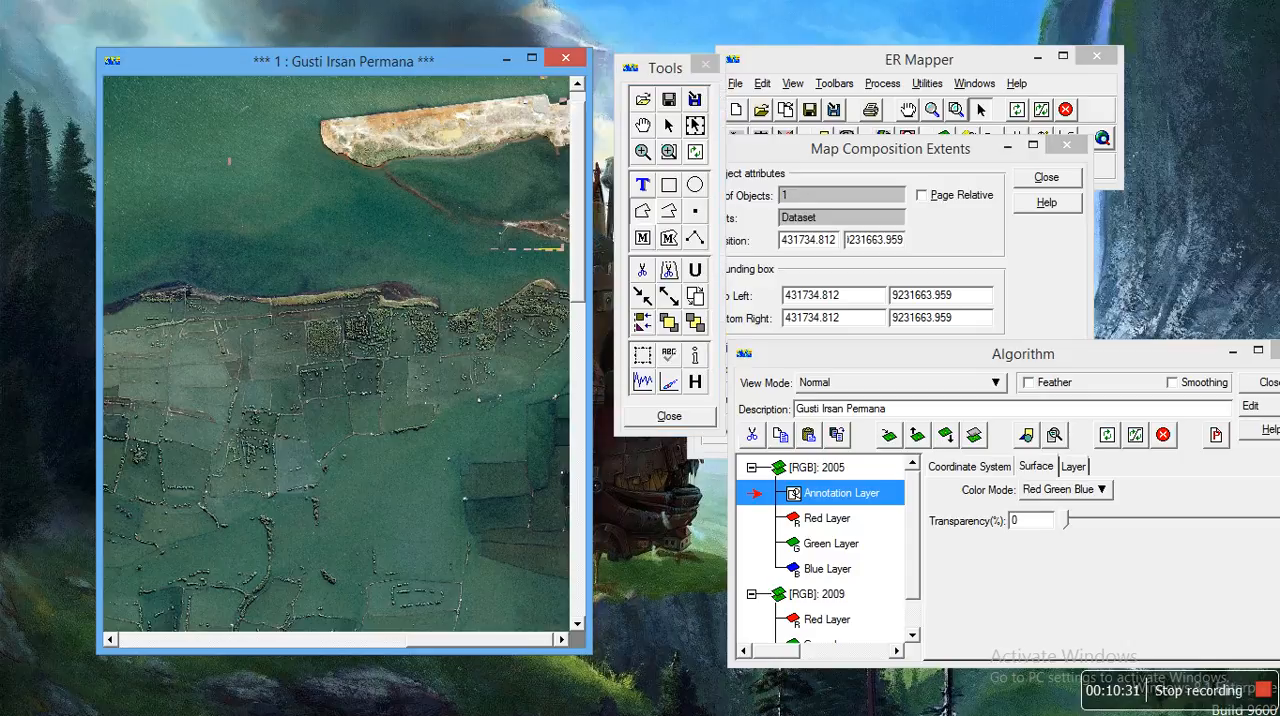
pyautogui.click(552, 108)
pyautogui.click(548, 105)
pyautogui.click(550, 101)
pyautogui.click(548, 97)
pyautogui.click(498, 98)
pyautogui.click(459, 101)
pyautogui.click(418, 104)
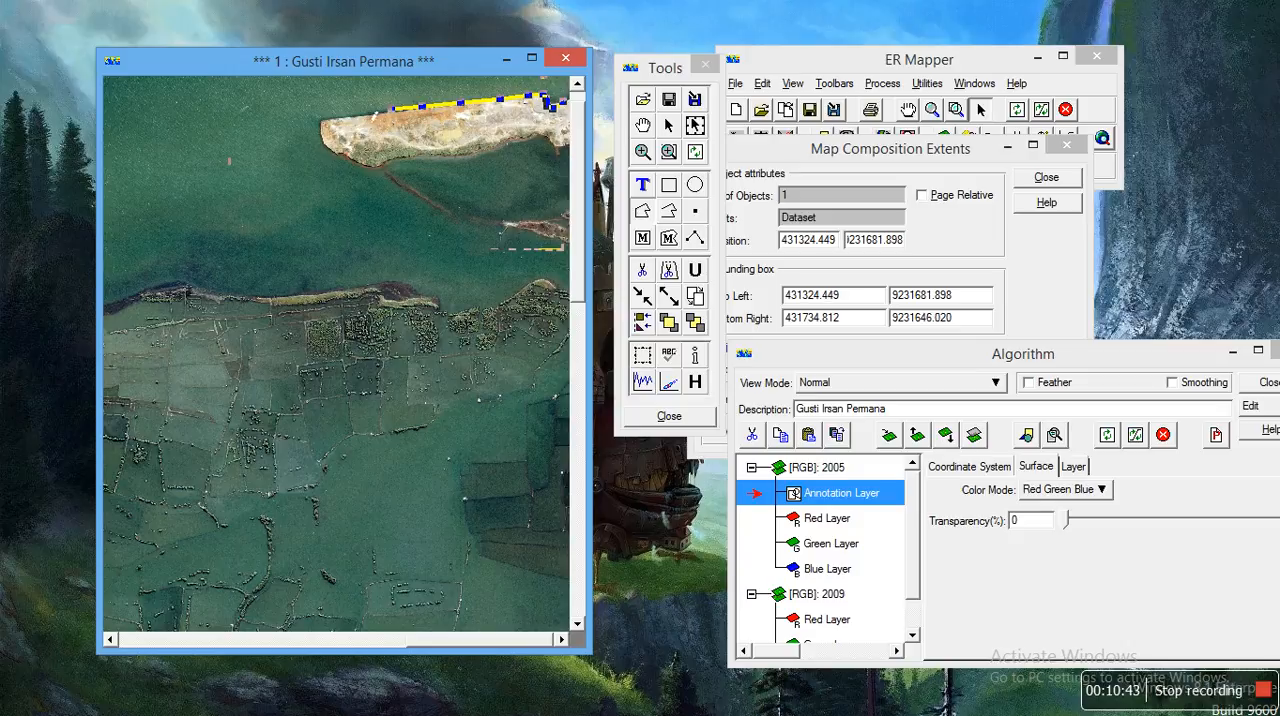
pyautogui.click(355, 113)
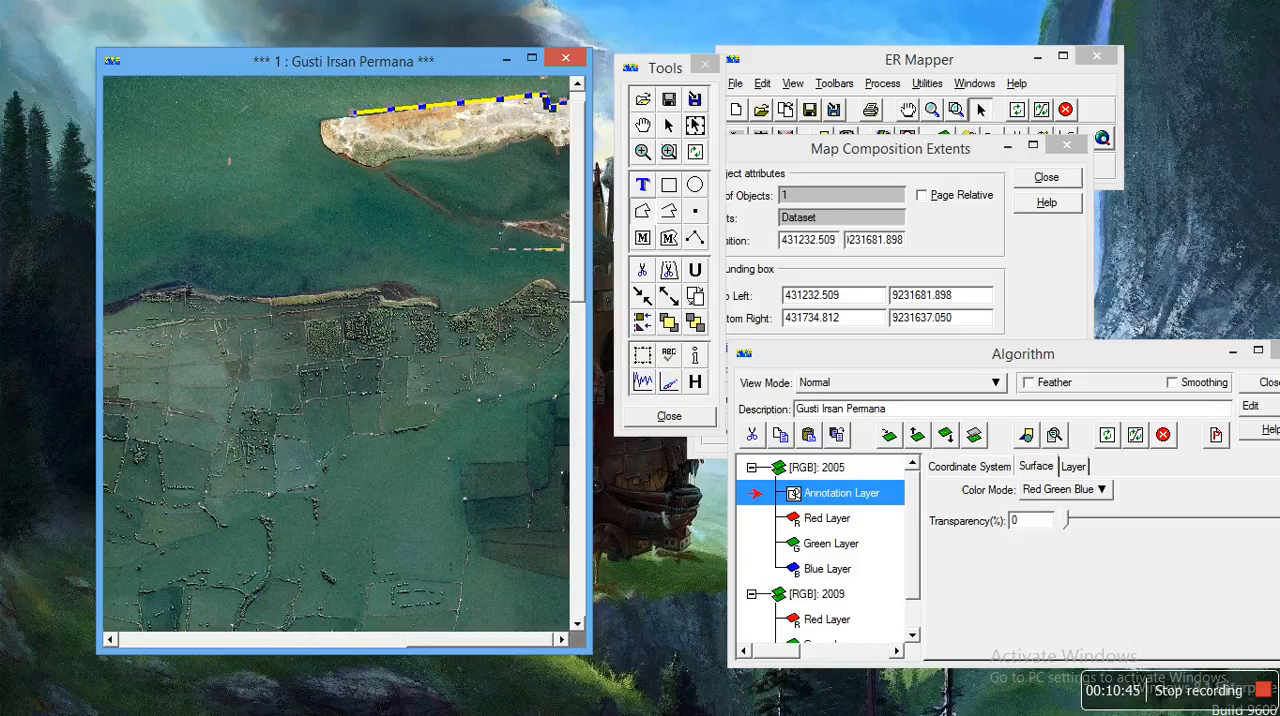
pyautogui.click(318, 118)
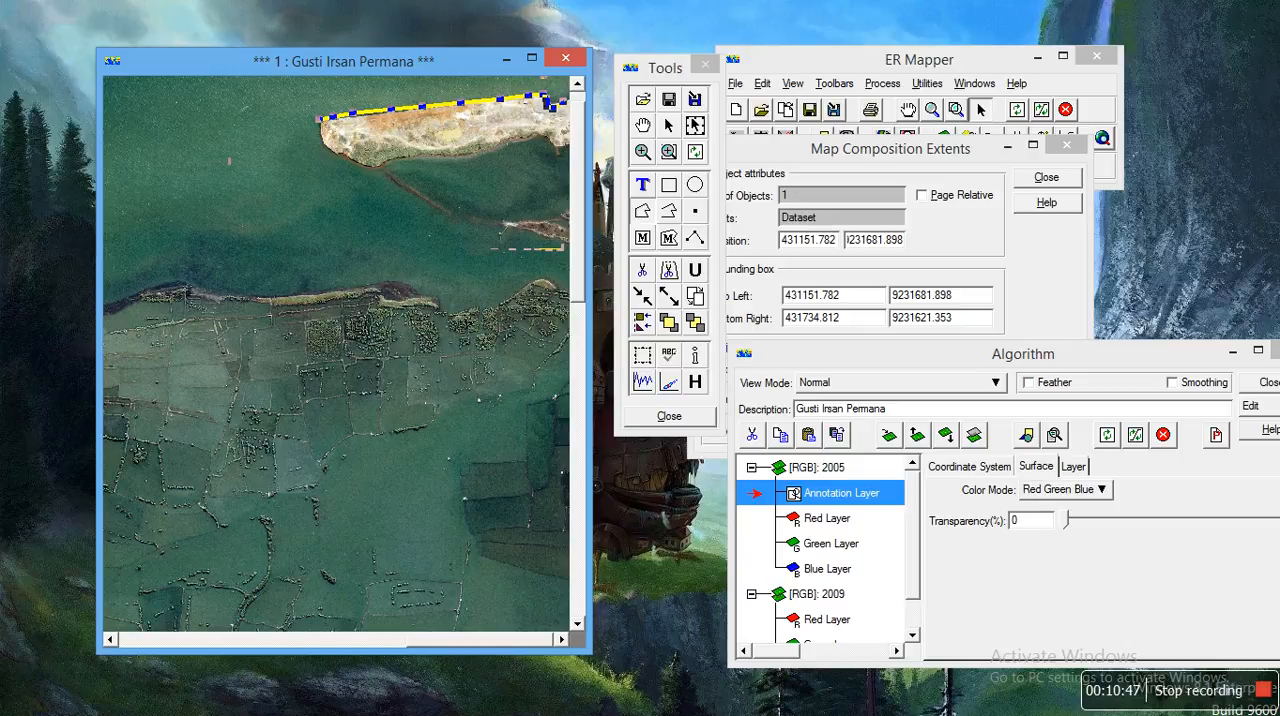
pyautogui.click(321, 145)
pyautogui.click(331, 151)
pyautogui.click(360, 166)
pyautogui.click(371, 170)
pyautogui.click(402, 156)
pyautogui.click(425, 157)
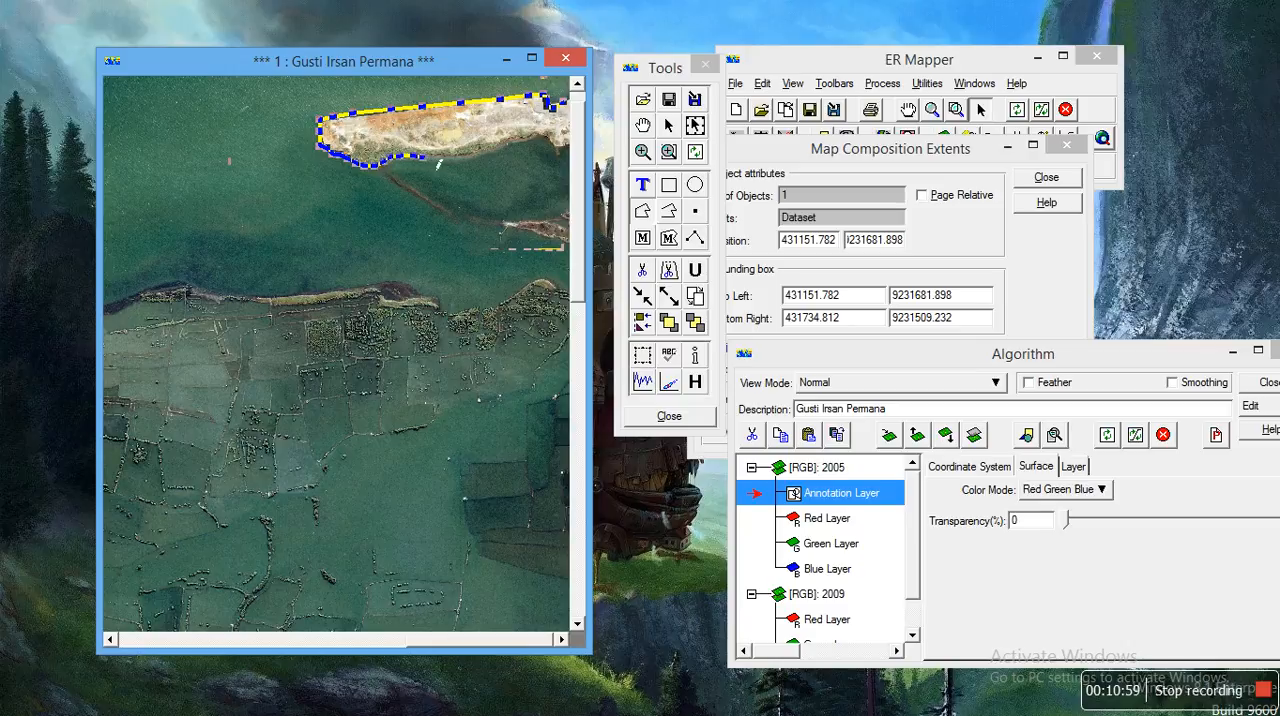
pyautogui.click(471, 161)
pyautogui.click(500, 149)
pyautogui.click(511, 145)
pyautogui.click(522, 137)
pyautogui.click(548, 137)
pyautogui.click(557, 147)
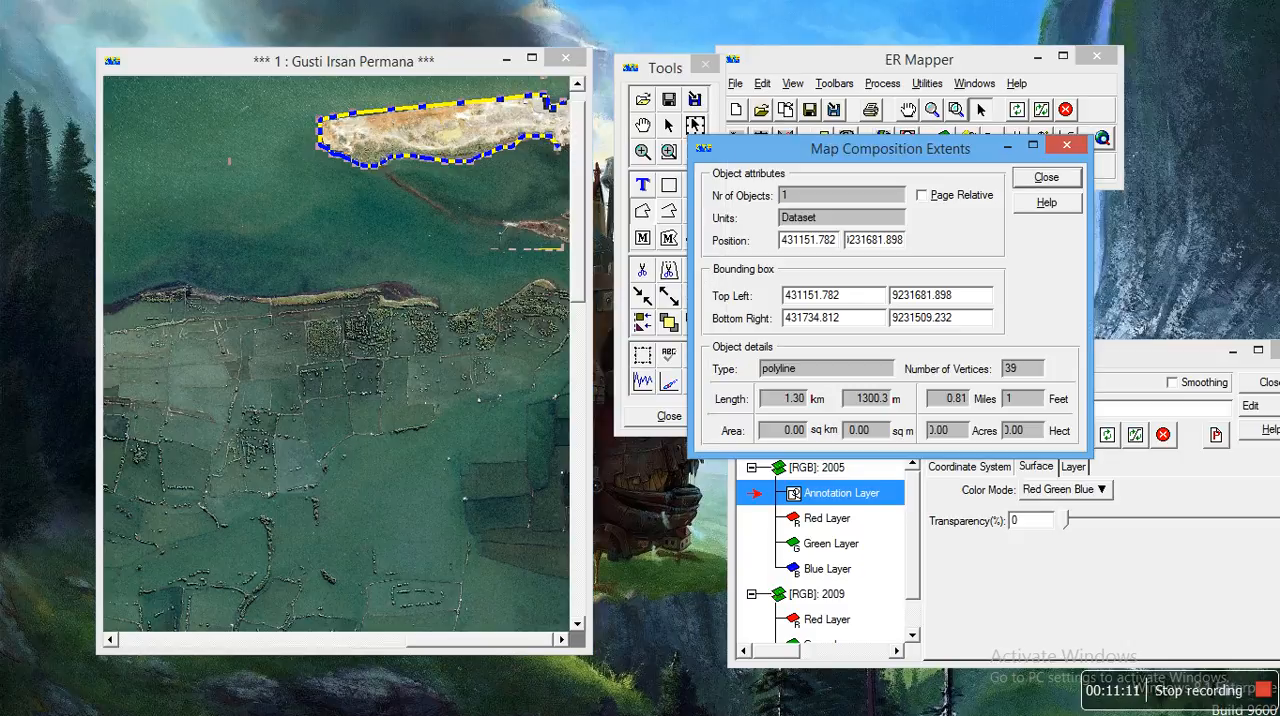
pyautogui.click(565, 147)
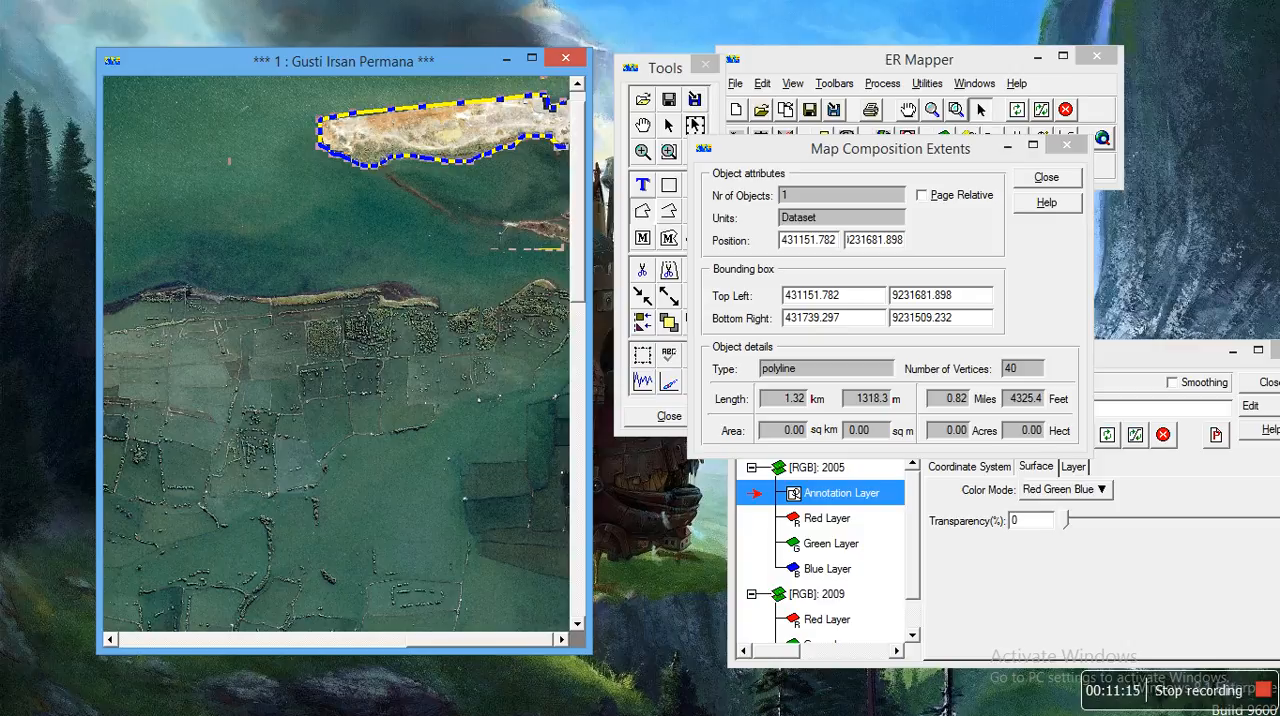
pyautogui.doubleClick(566, 104)
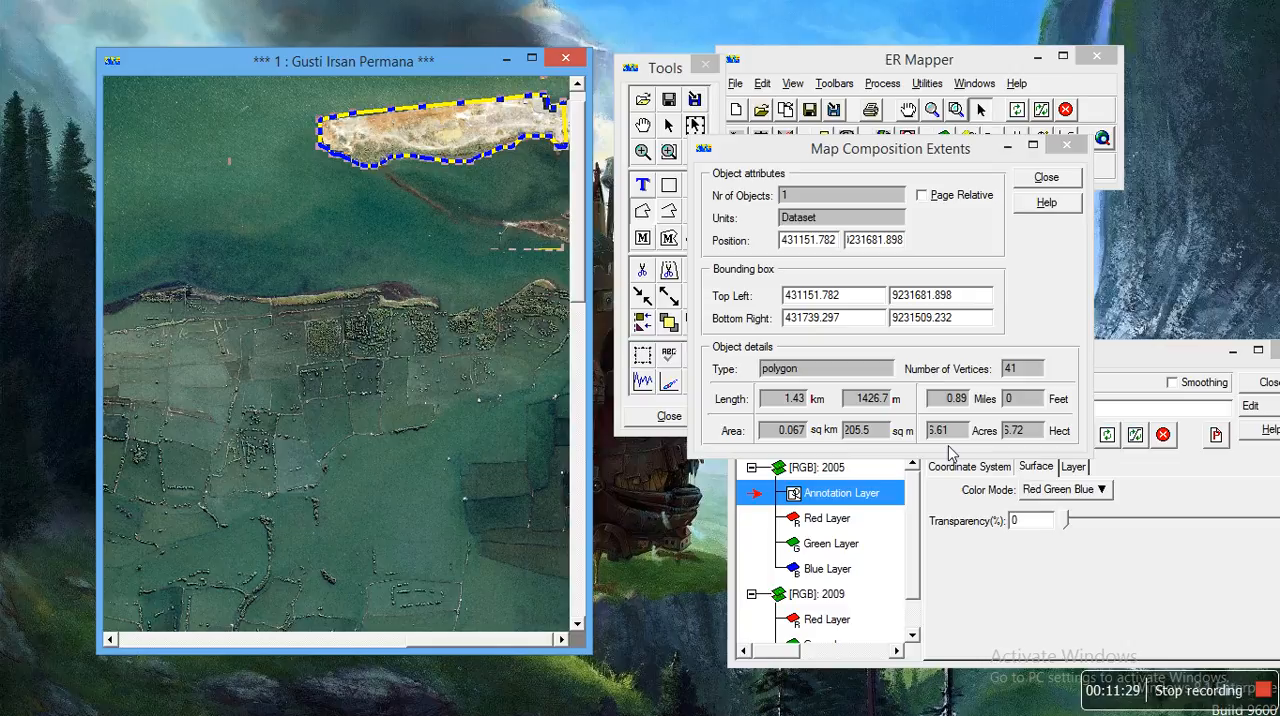
# Step: Set the 2005 surface's transparency to 100 % to reveal the 2009 image
pyautogui.click(629, 299)
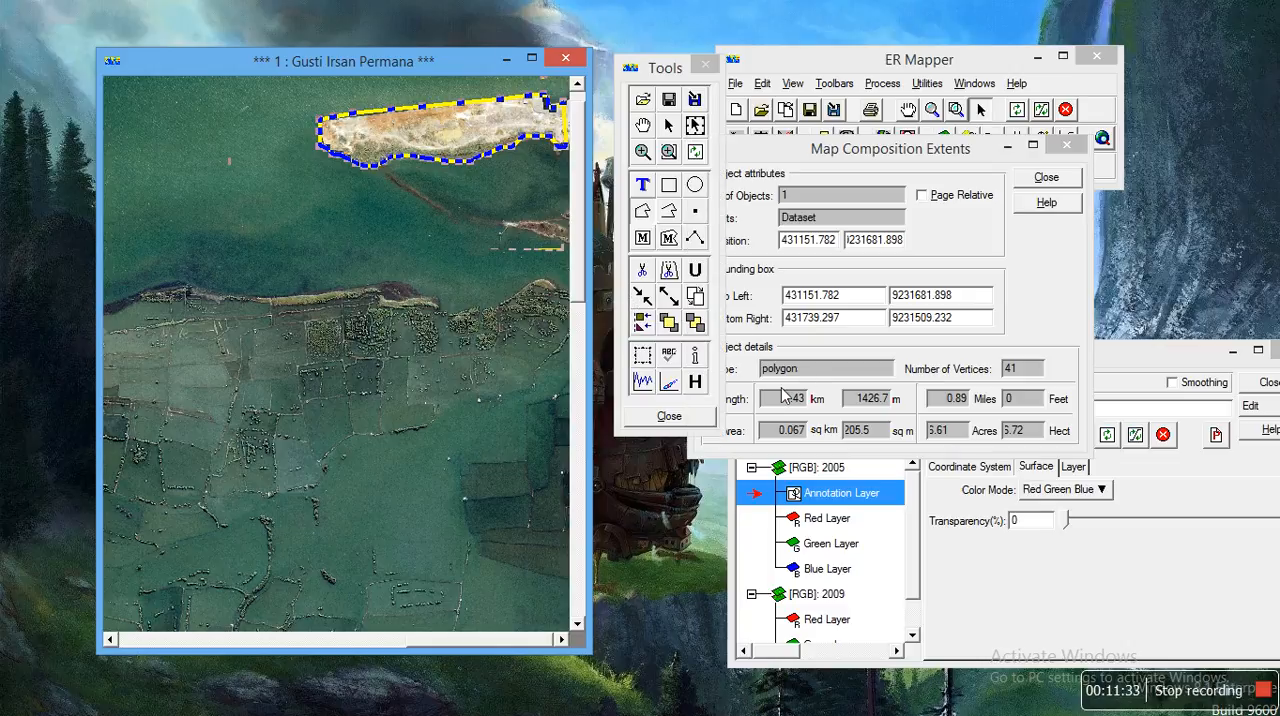
pyautogui.click(1113, 377)
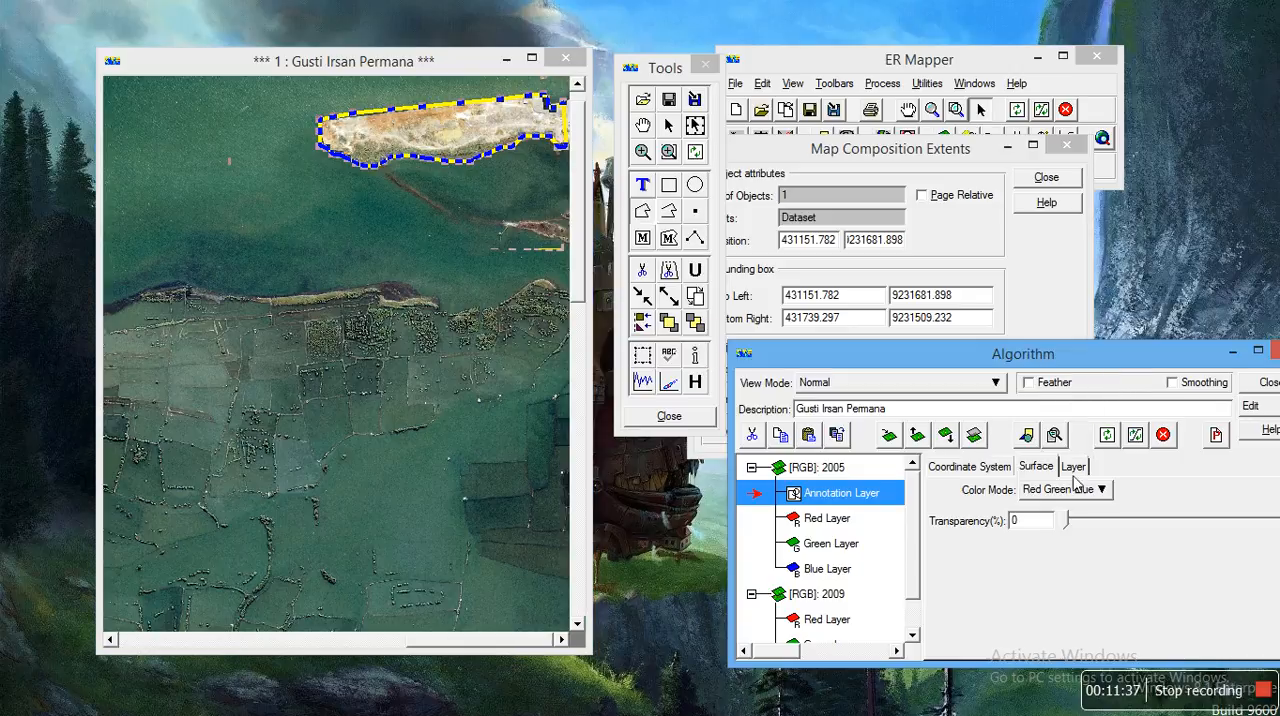
pyautogui.moveTo(1070, 521); pyautogui.dragTo(1275, 520)
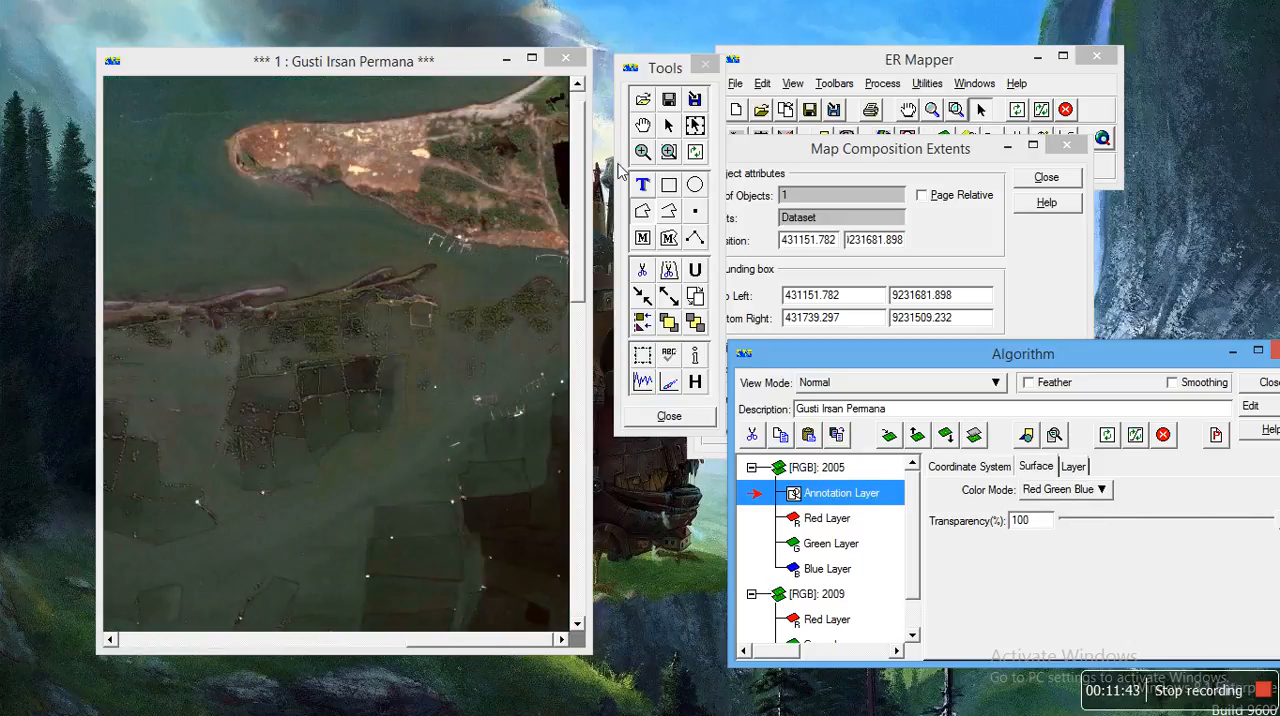
pyautogui.click(647, 206)
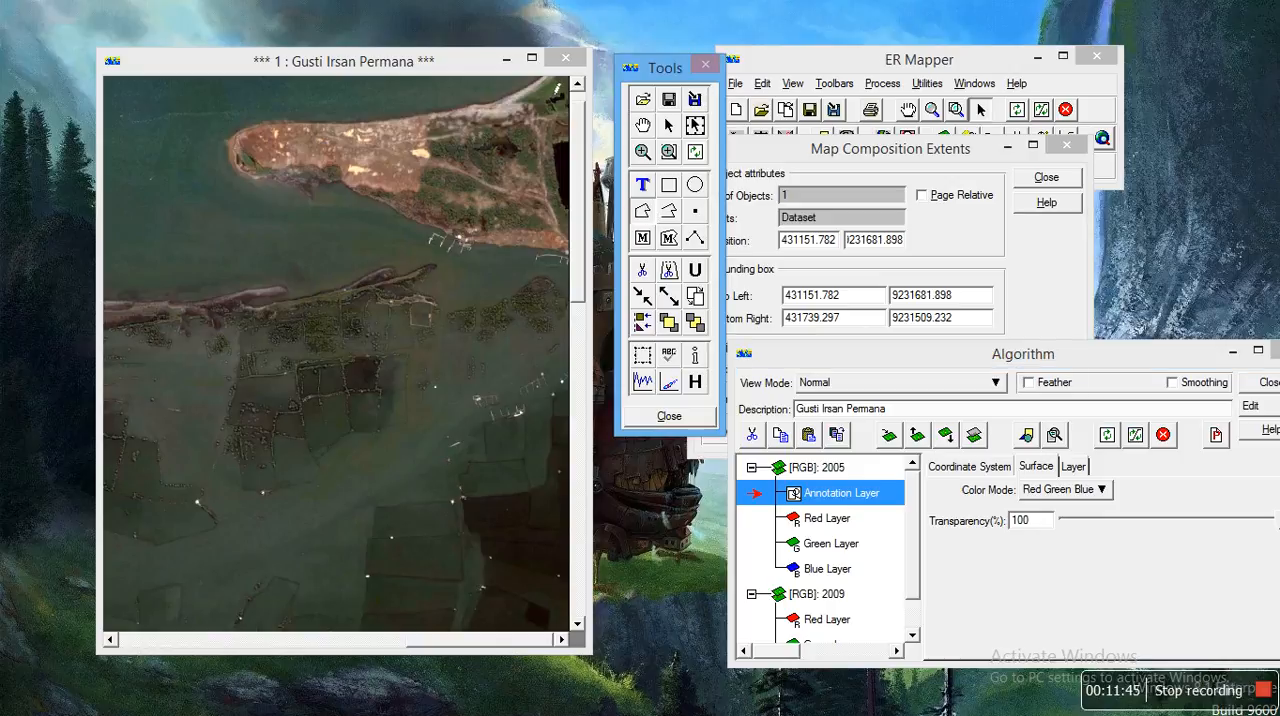
pyautogui.click(549, 86)
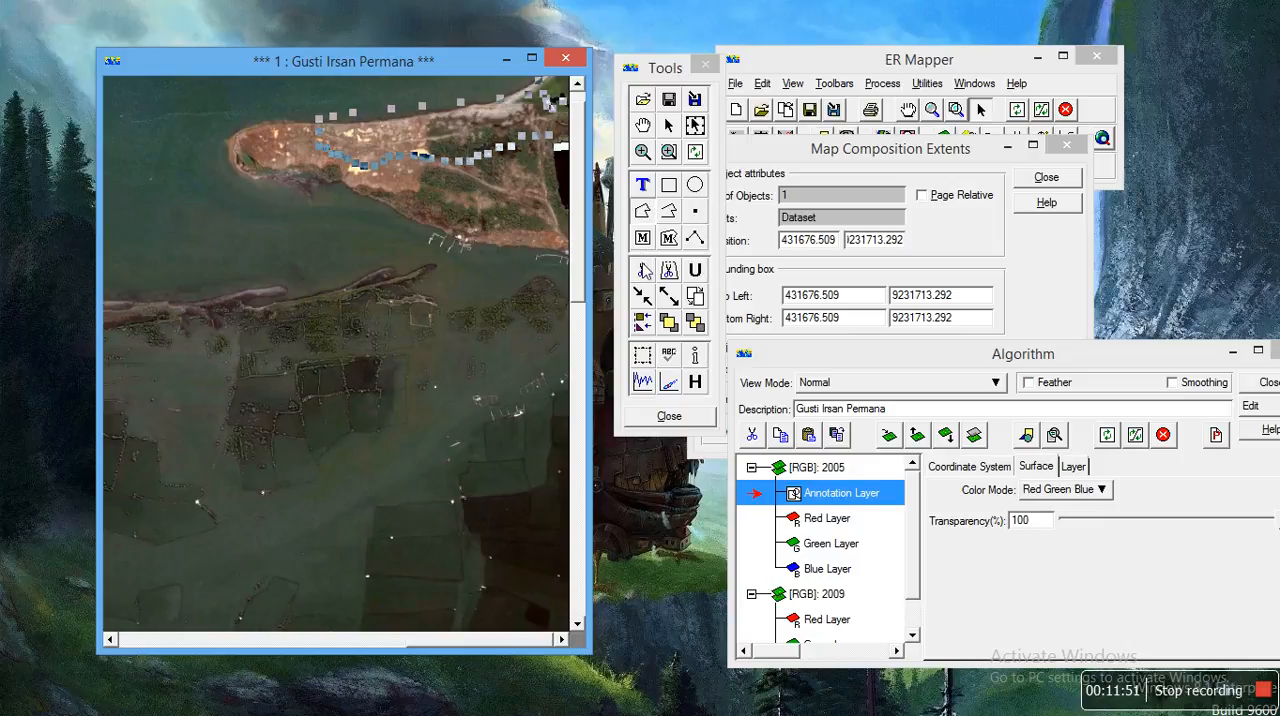
pyautogui.click(643, 270)
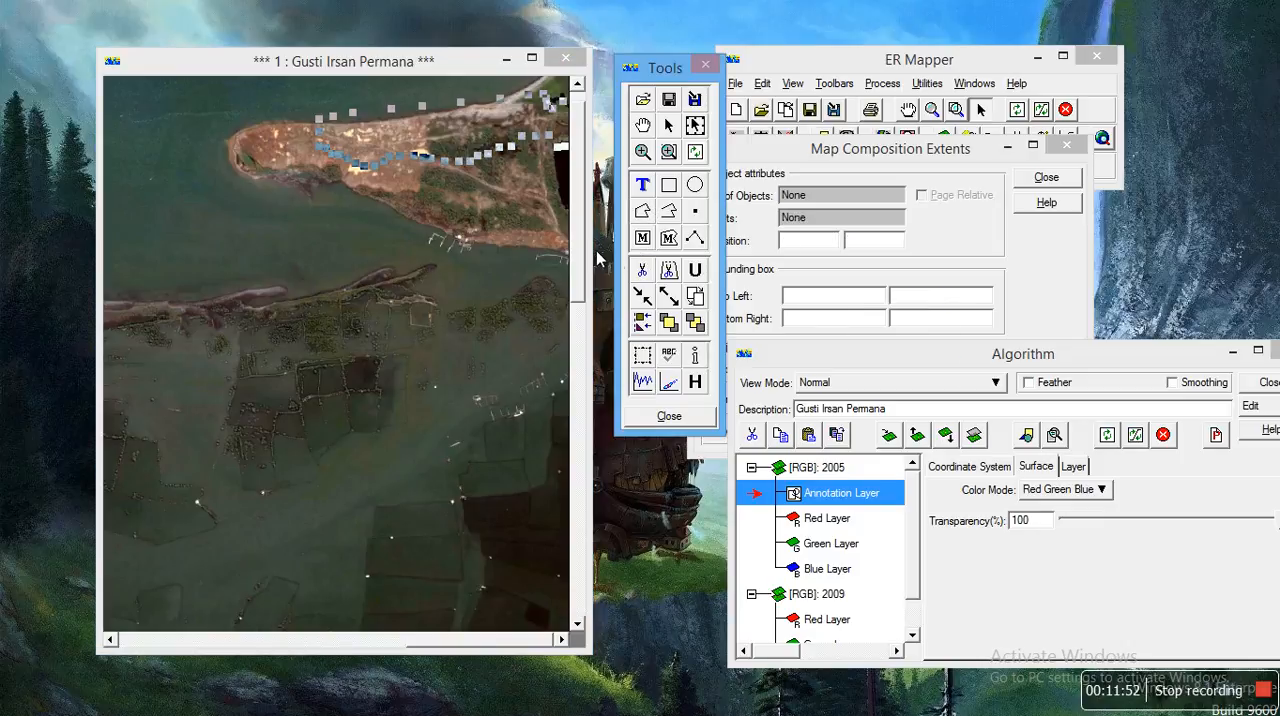
pyautogui.click(498, 152)
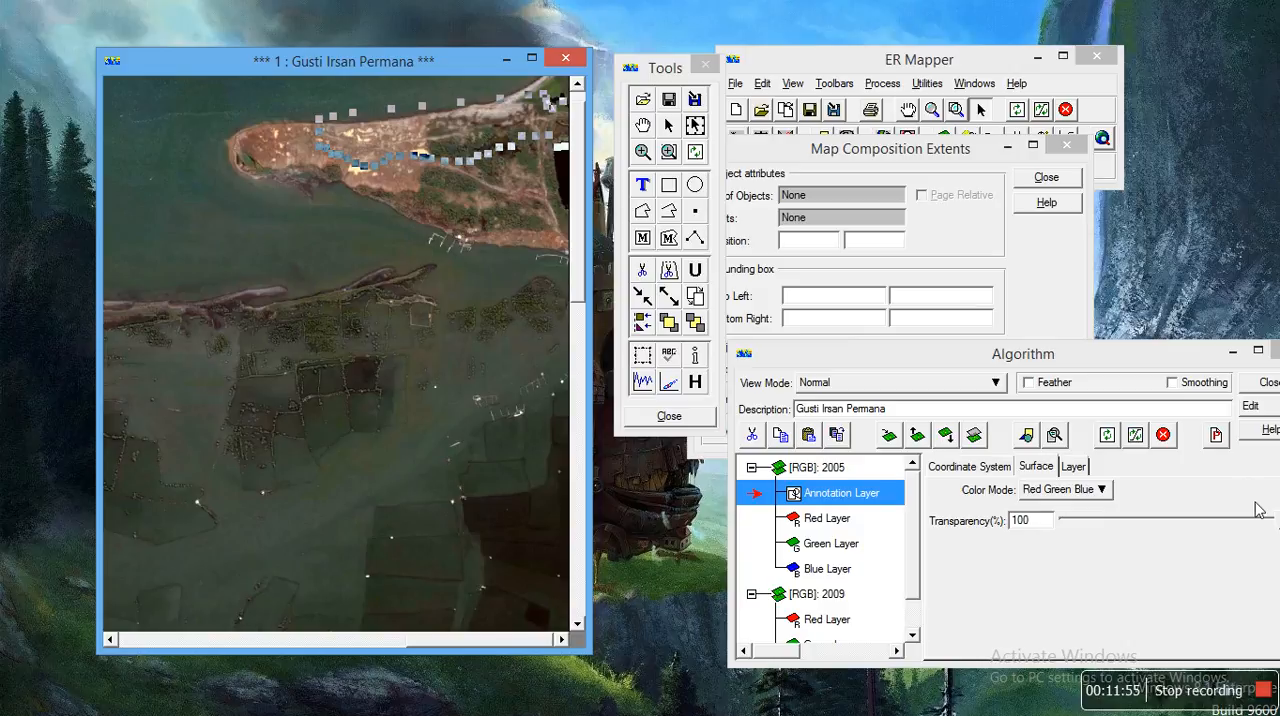
# Step: Set the 2005 surface's transparency back to 0 % and delete the island polygon traced on the 2005 image
pyautogui.moveTo(1088, 356); pyautogui.dragTo(1056, 358)
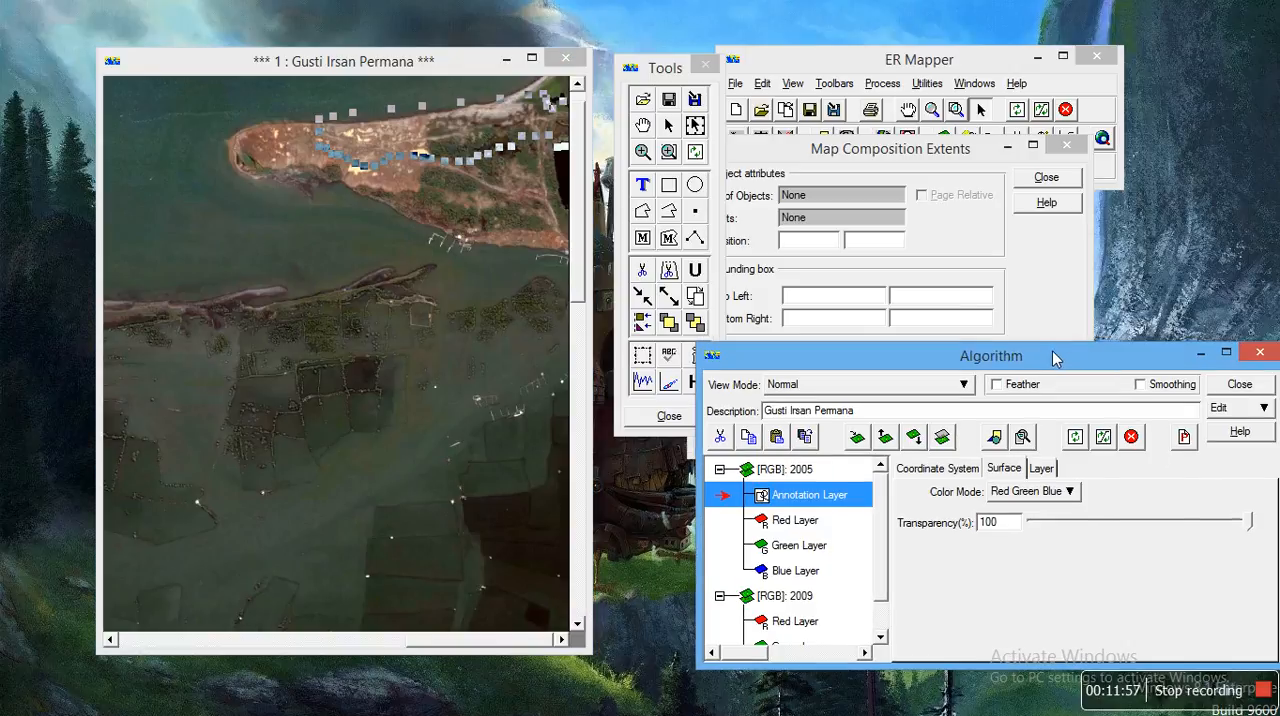
pyautogui.moveTo(1254, 532); pyautogui.dragTo(1005, 515)
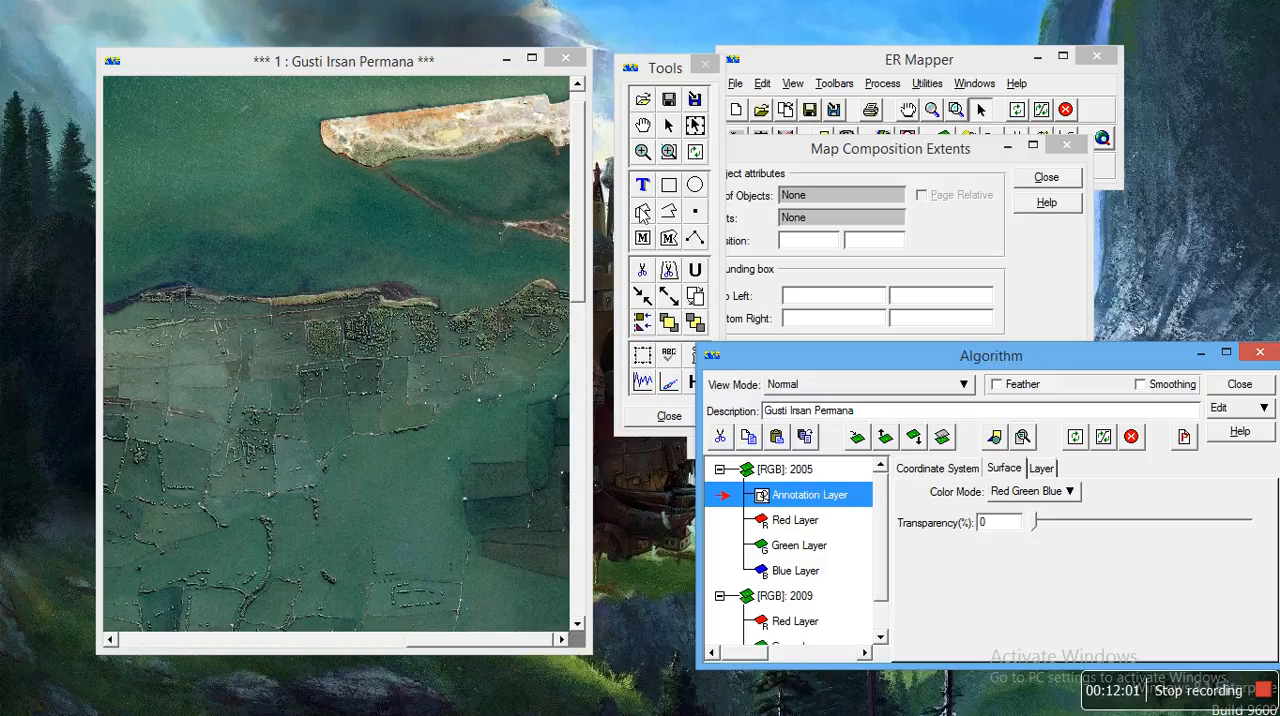
pyautogui.click(640, 263)
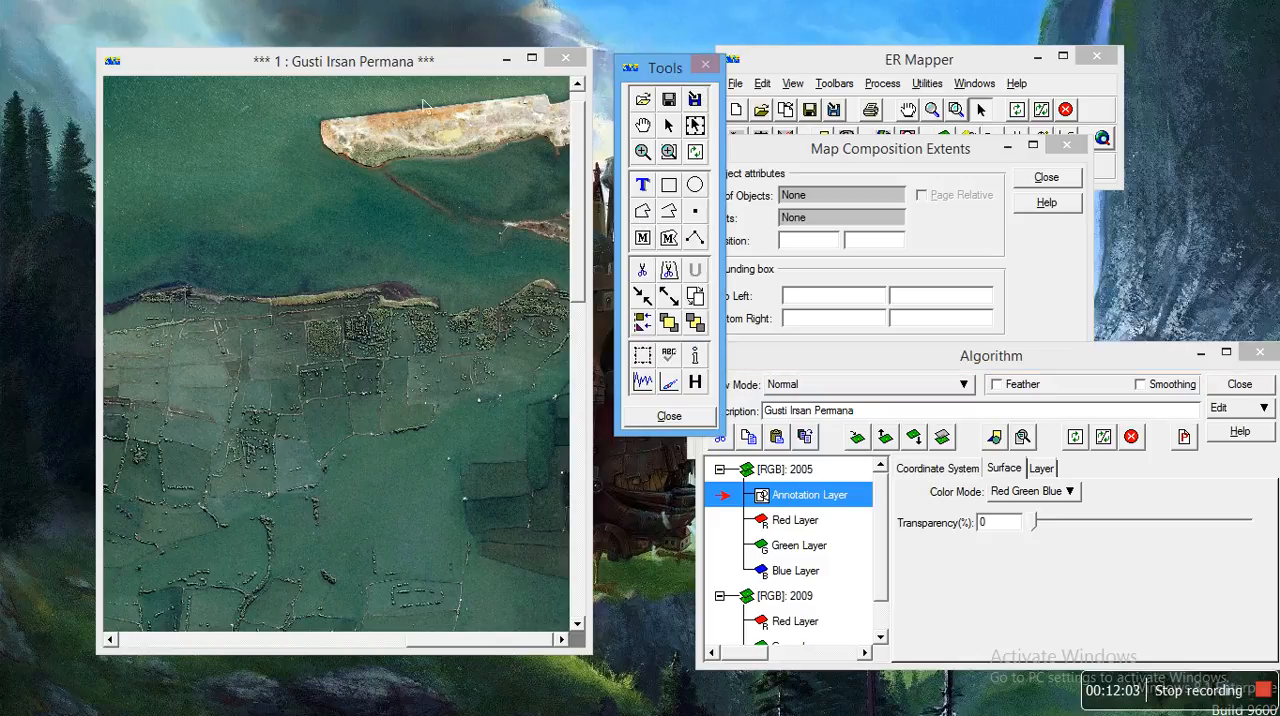
pyautogui.click(437, 131)
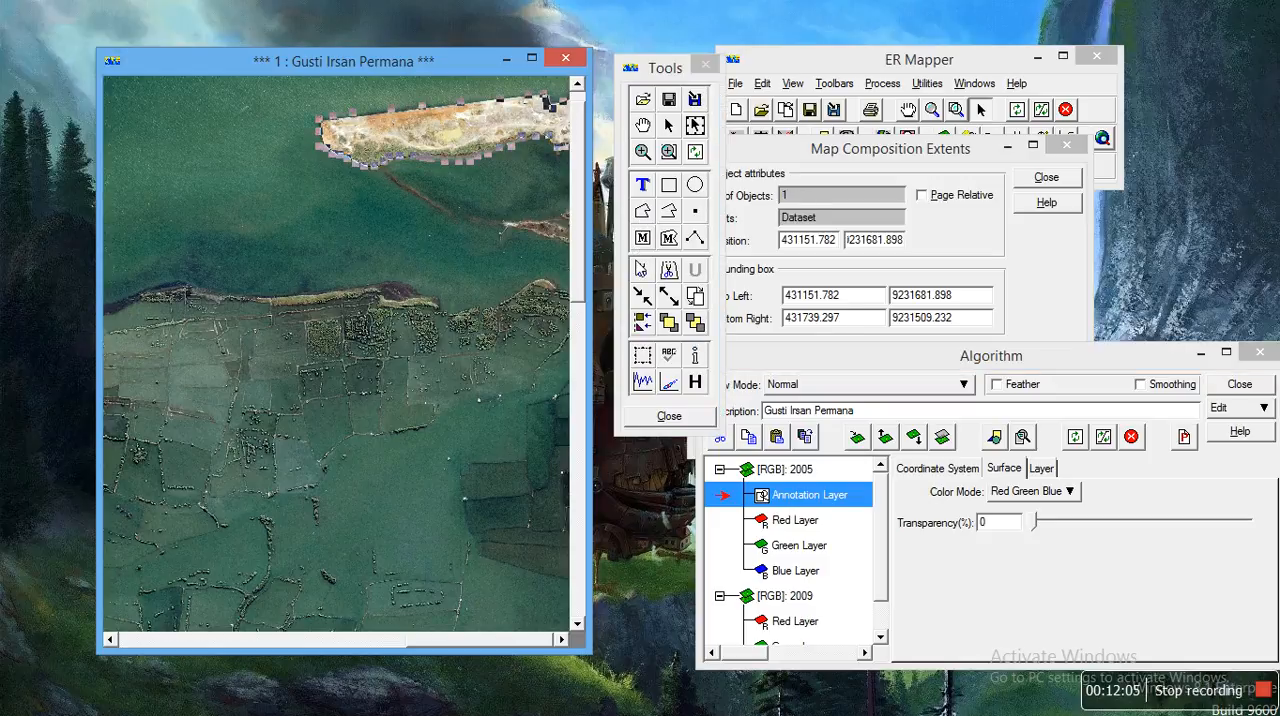
pyautogui.click(642, 268)
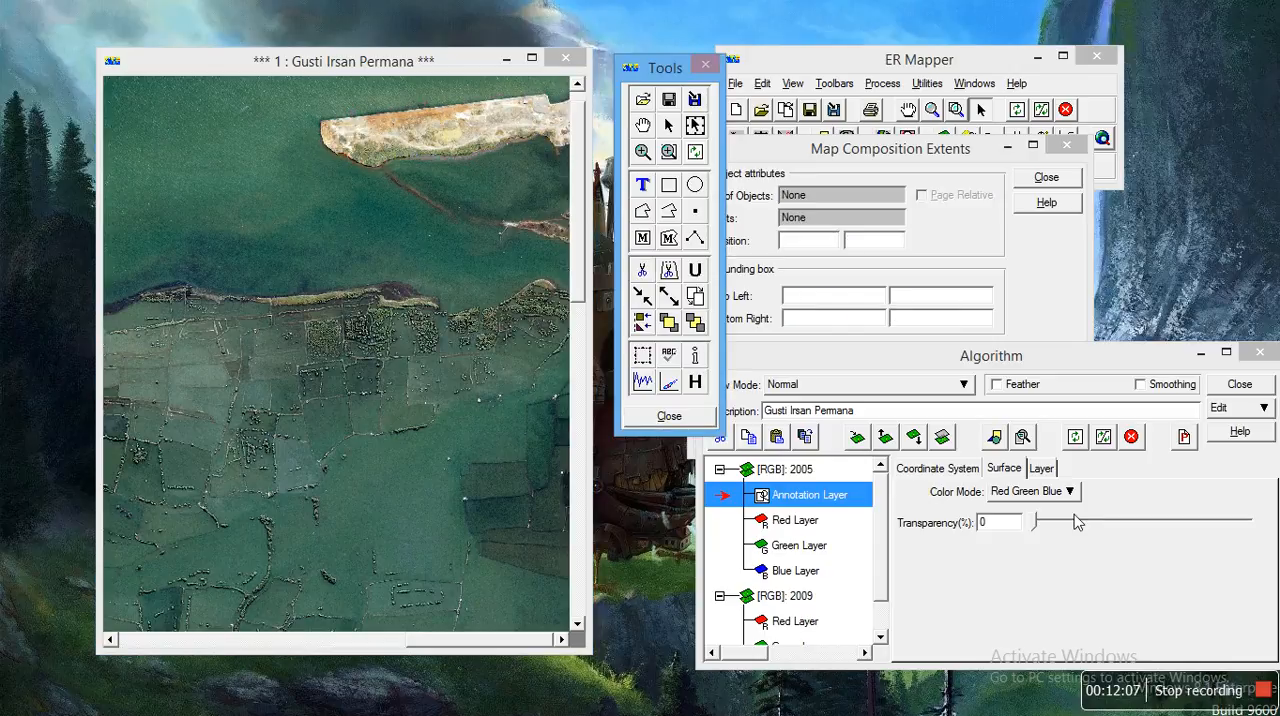
# Step: Set the 2005 surface's transparency to 100 % and move the Algorithm window down to uncover the object details
pyautogui.moveTo(1034, 520); pyautogui.dragTo(1262, 520)
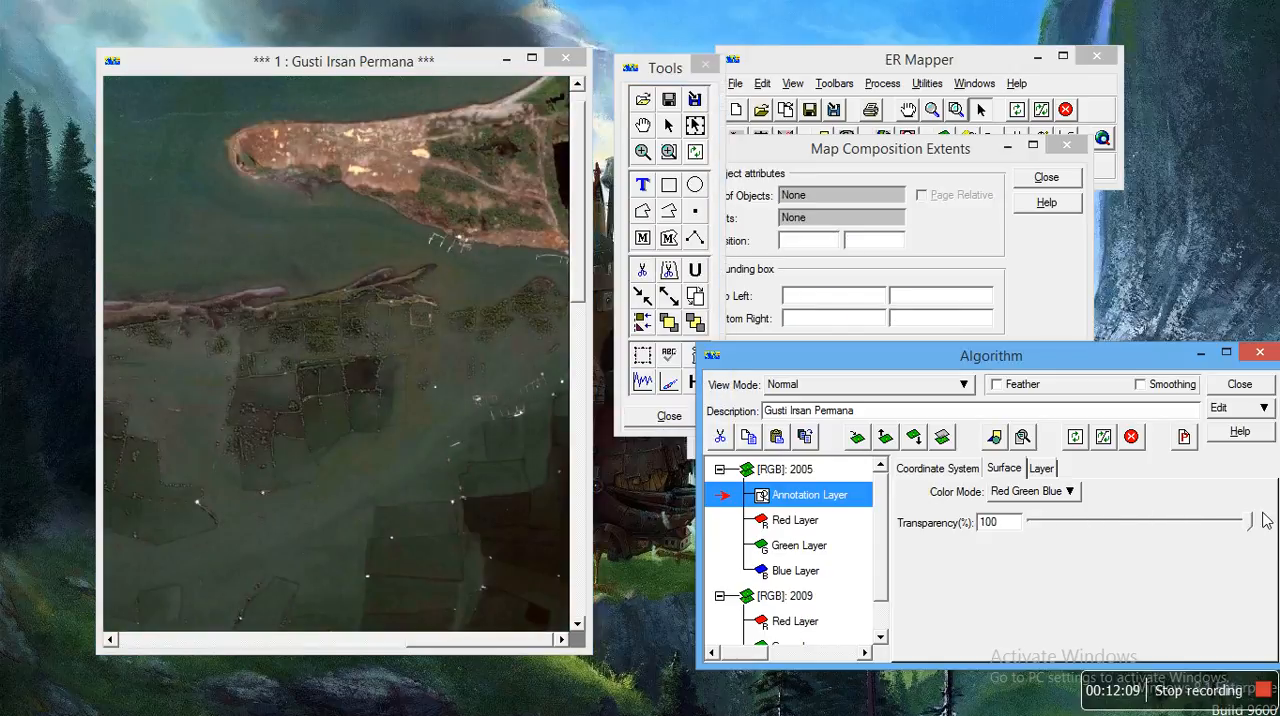
pyautogui.moveTo(1013, 358); pyautogui.dragTo(1010, 422)
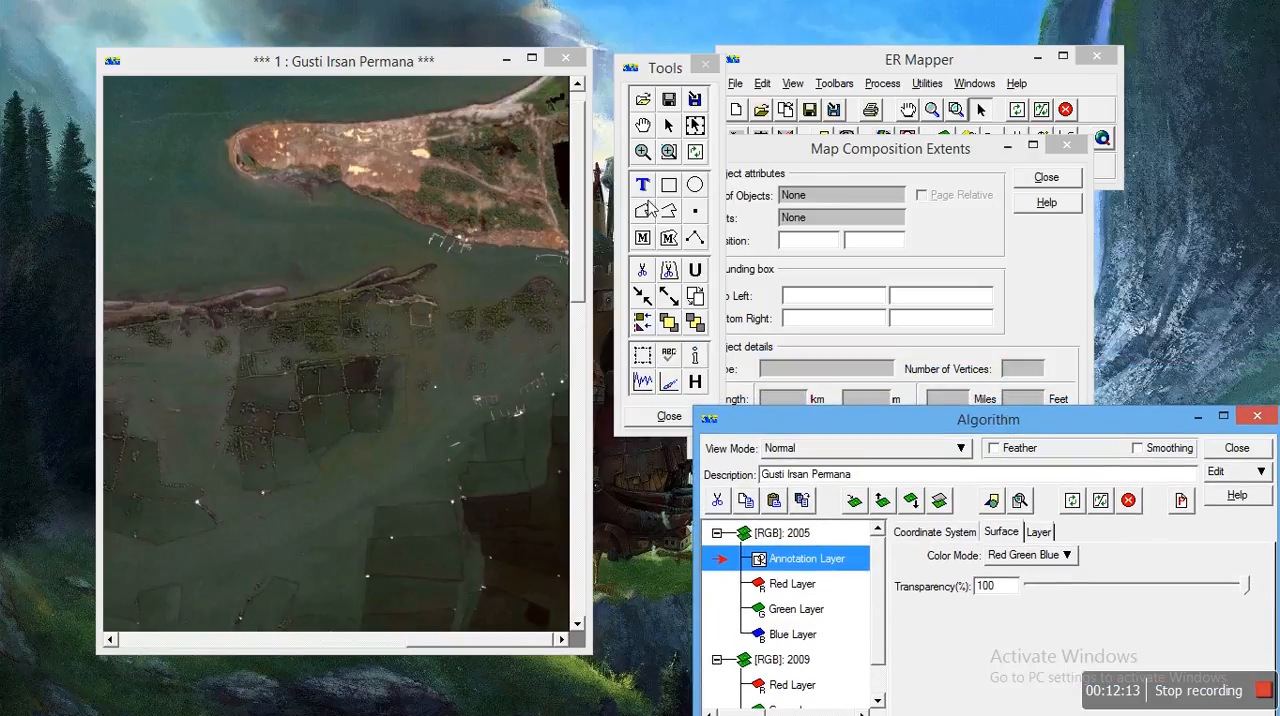
pyautogui.click(646, 211)
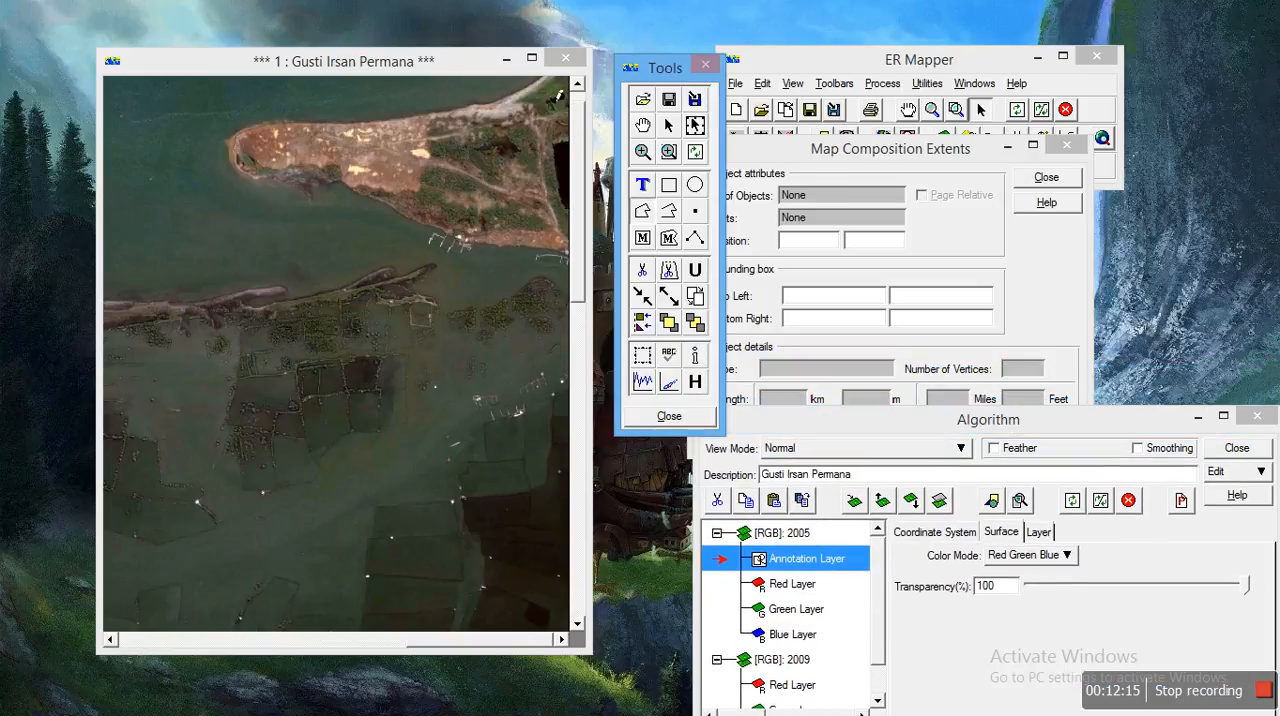
pyautogui.click(545, 82)
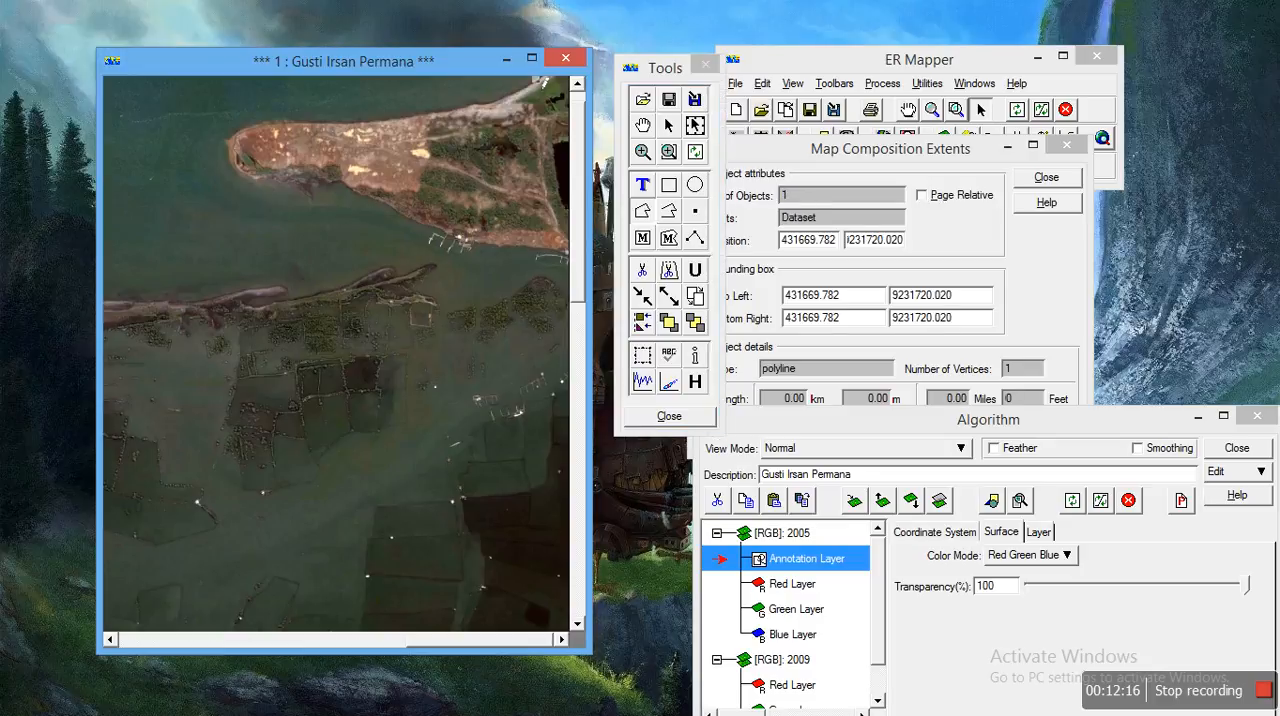
pyautogui.click(529, 91)
pyautogui.click(521, 101)
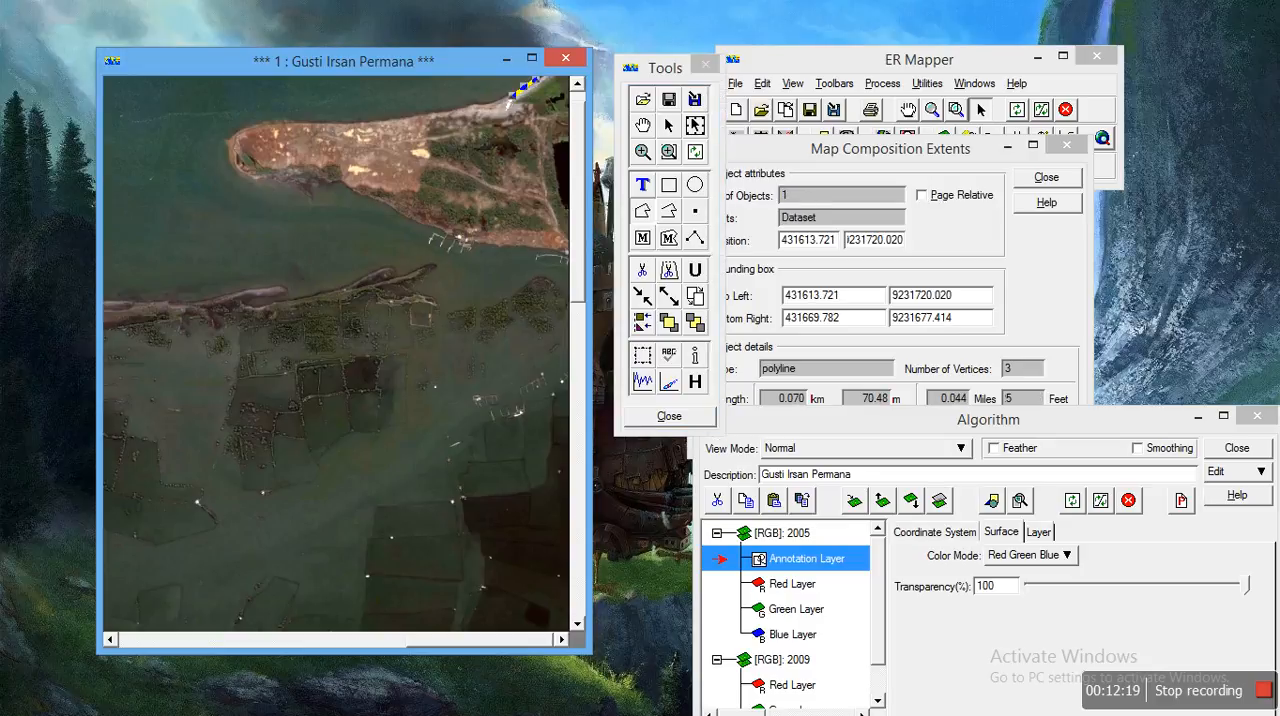
pyautogui.click(508, 98)
pyautogui.click(491, 102)
pyautogui.click(477, 108)
pyautogui.click(447, 106)
pyautogui.click(424, 110)
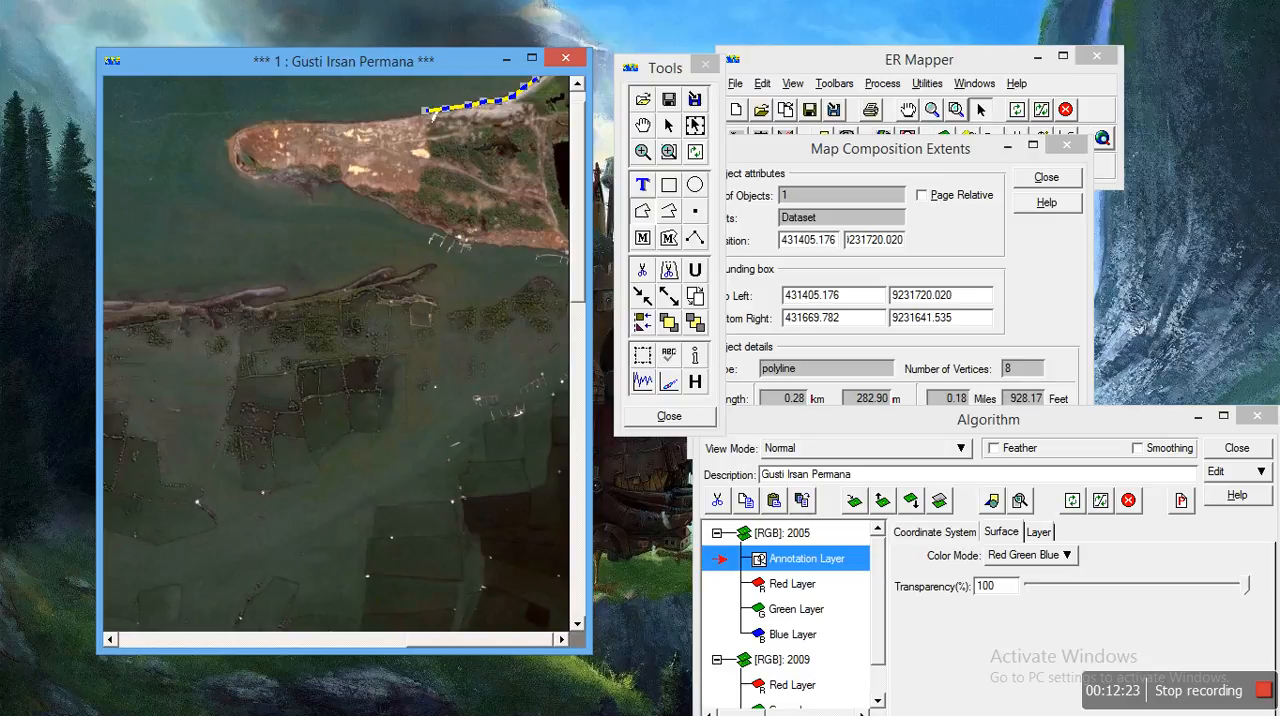
pyautogui.click(403, 113)
pyautogui.click(379, 117)
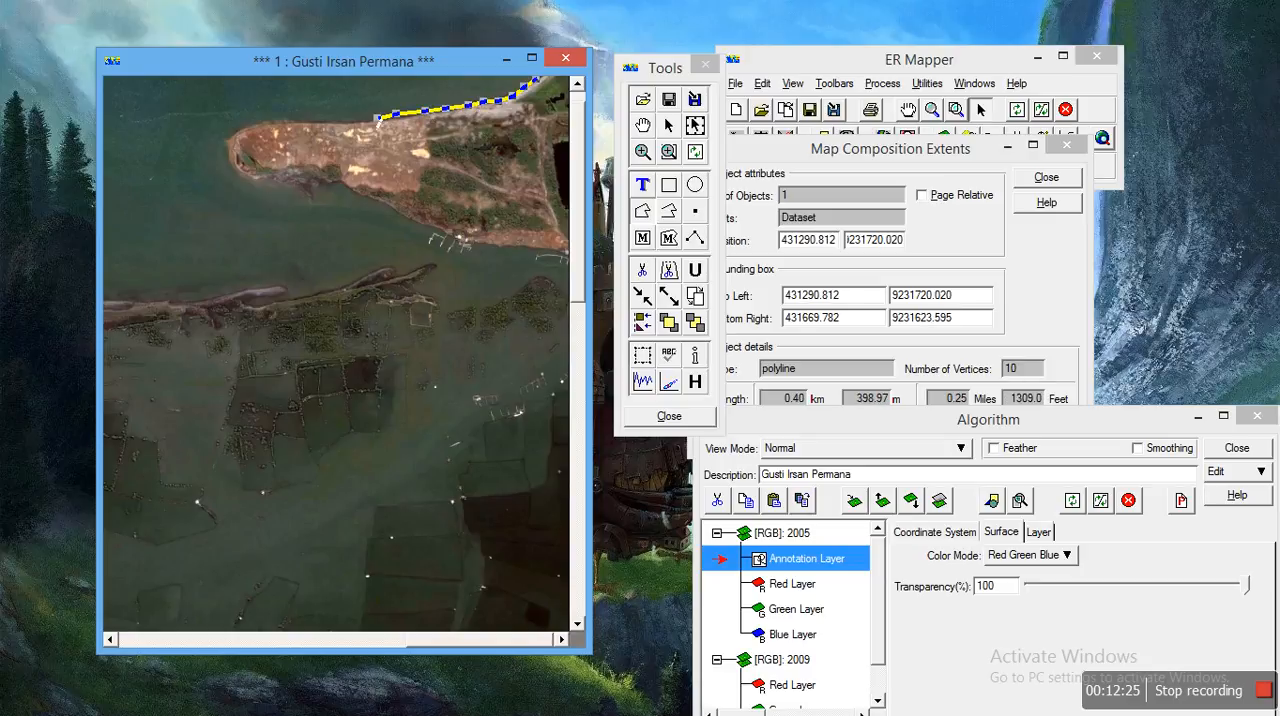
pyautogui.doubleClick(338, 126)
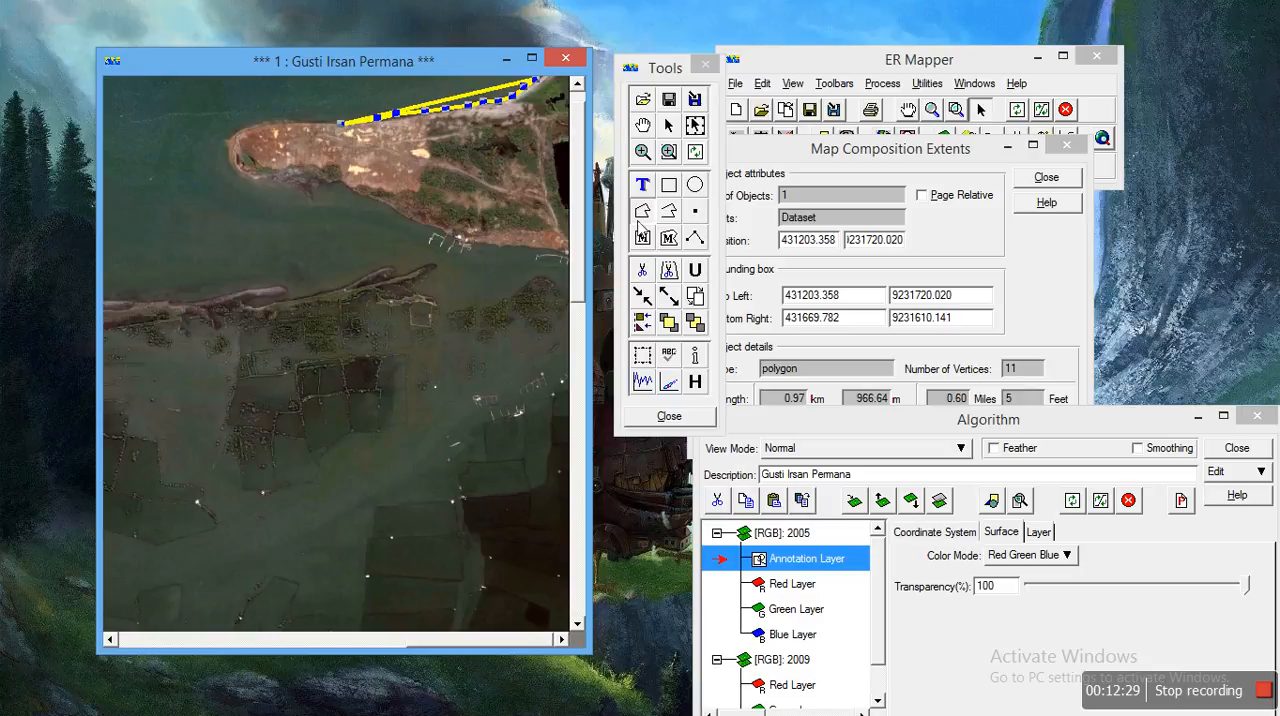
pyautogui.click(645, 271)
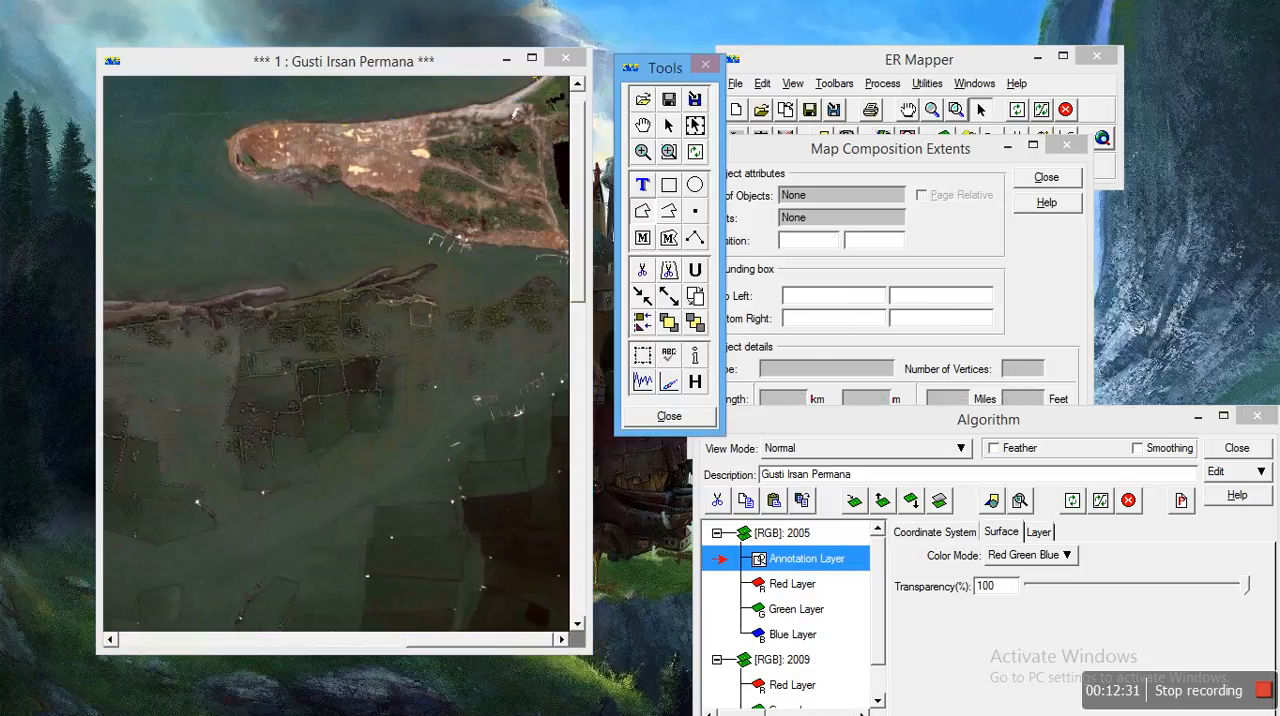
pyautogui.click(522, 91)
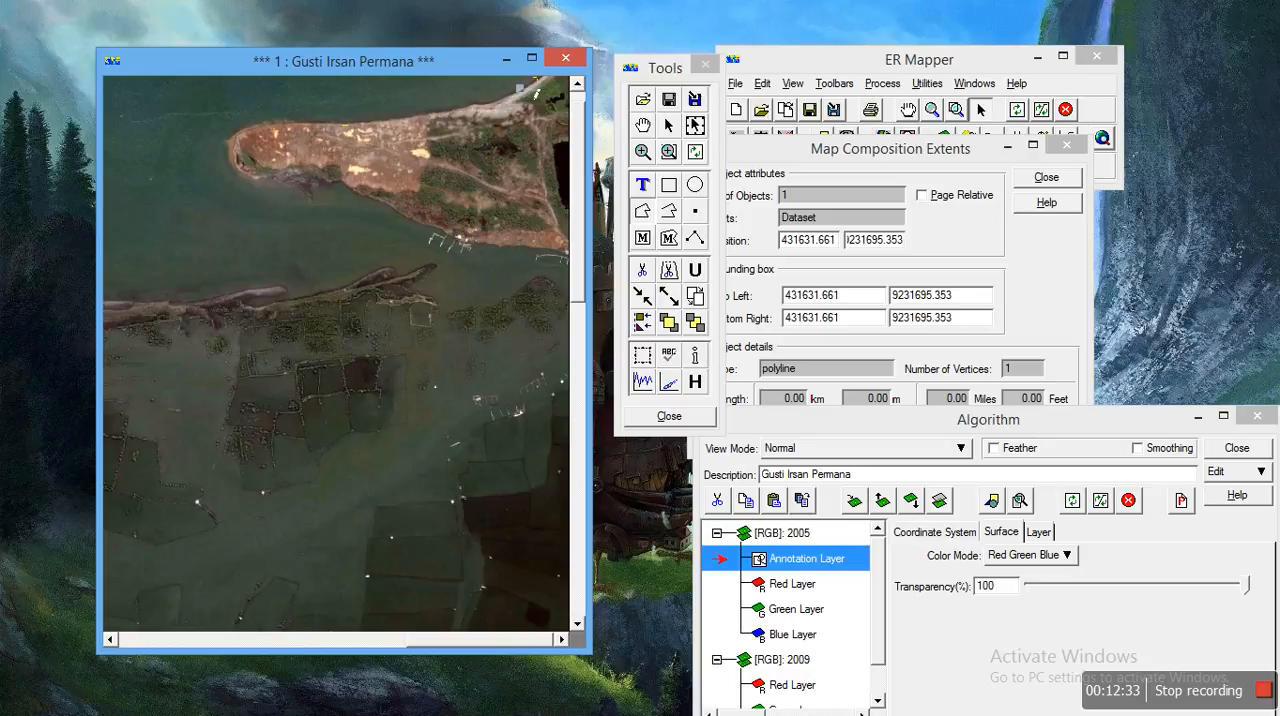
pyautogui.click(544, 84)
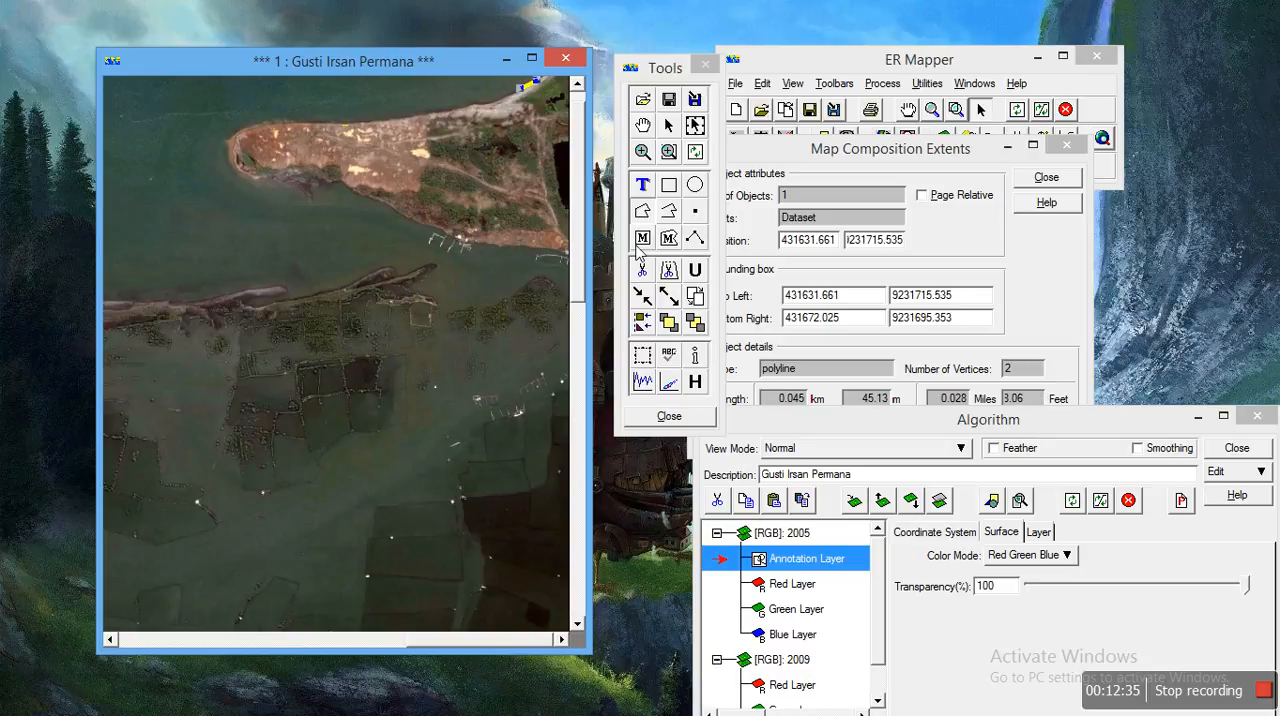
pyautogui.click(640, 273)
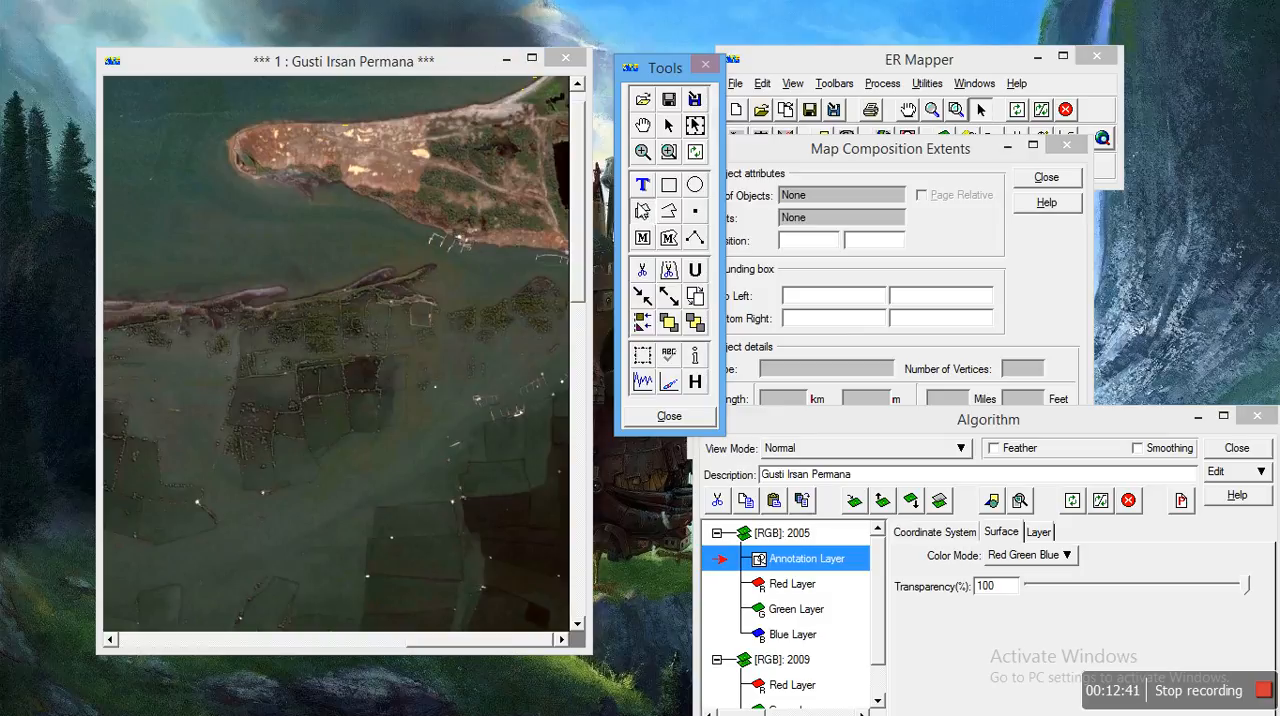
# Step: Trace the sandy island's shoreline on the 2009 image with a closed polygon about 2,149 m around and 0.177 sq km in area
pyautogui.click(547, 87)
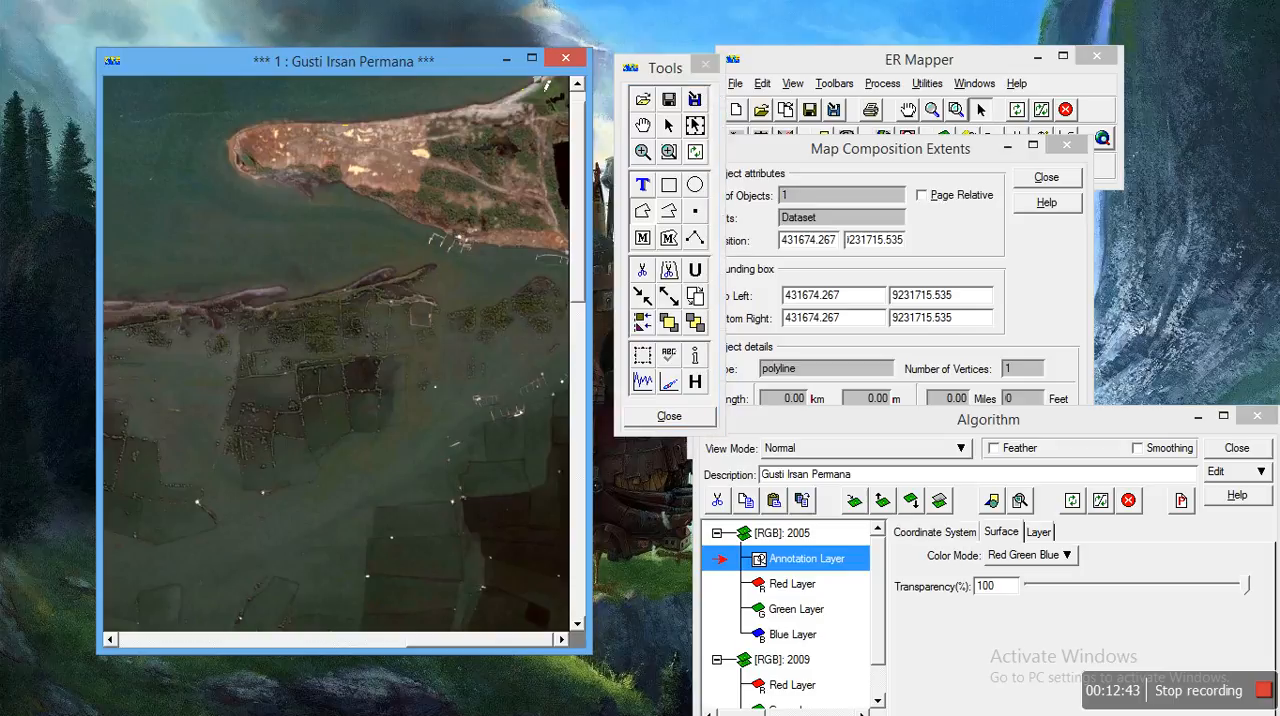
pyautogui.click(514, 90)
pyautogui.click(495, 100)
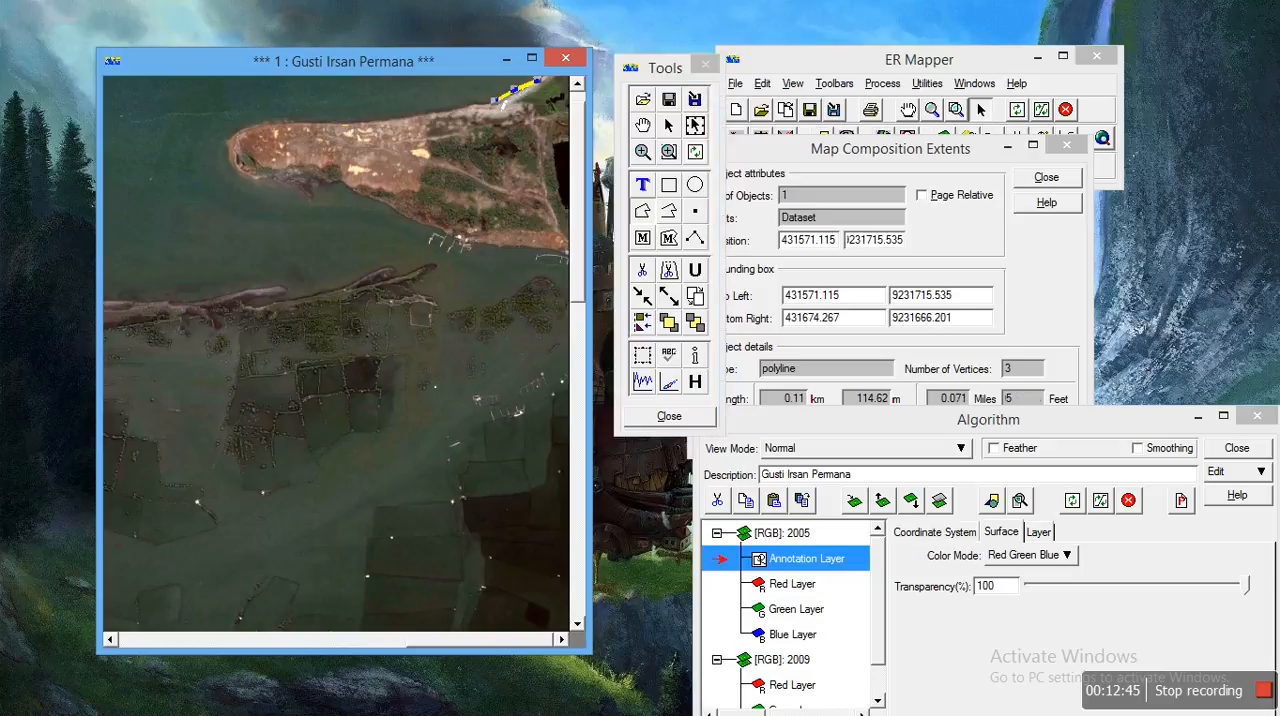
pyautogui.click(482, 103)
pyautogui.click(467, 108)
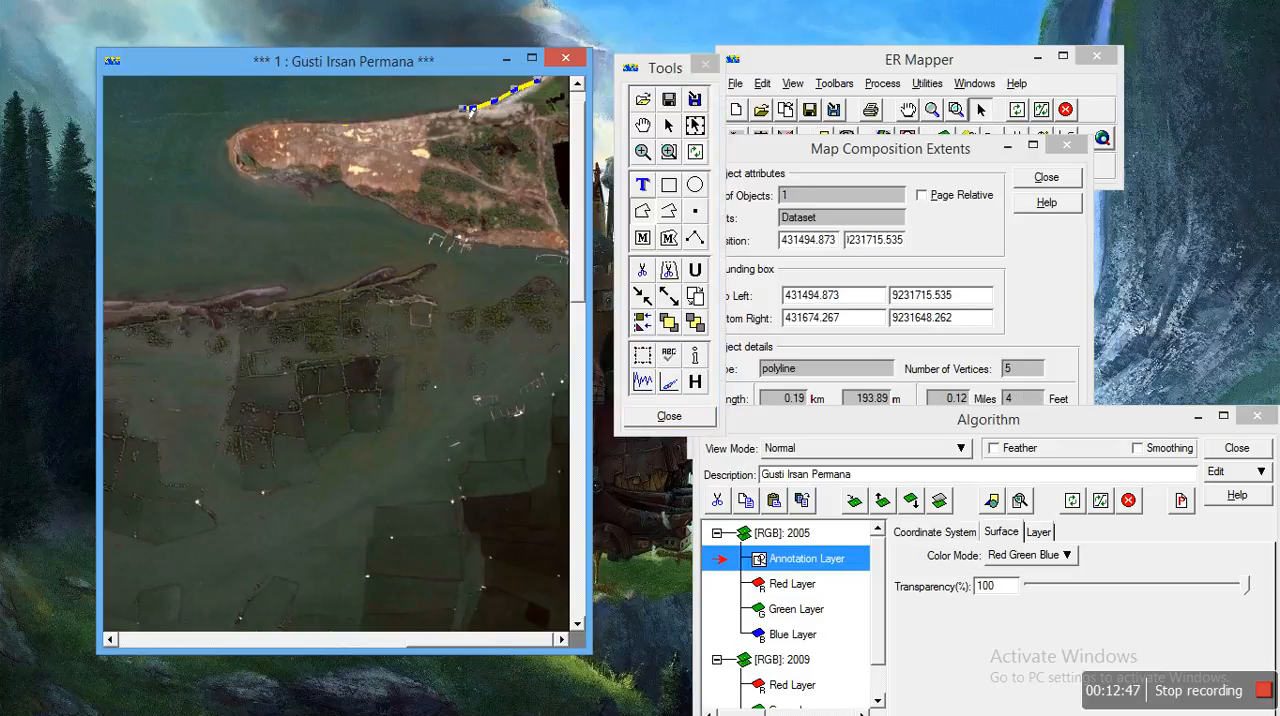
pyautogui.click(443, 109)
pyautogui.click(421, 112)
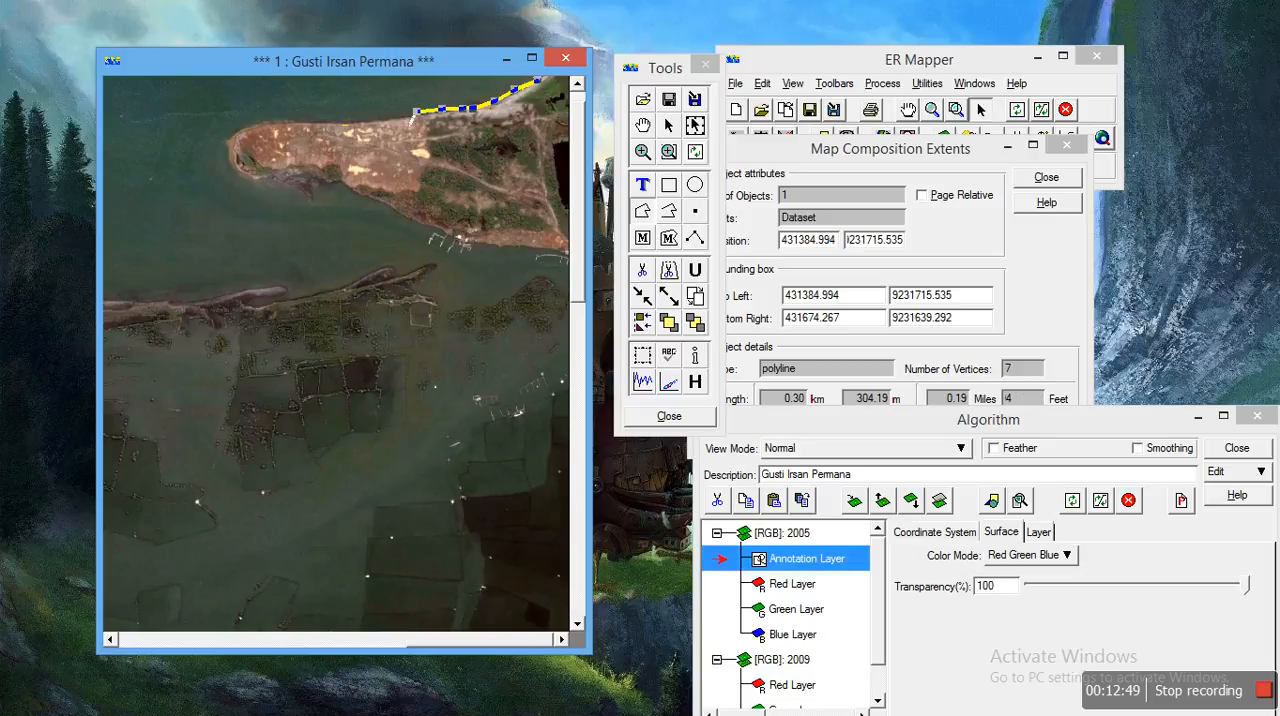
pyautogui.click(398, 120)
pyautogui.click(374, 120)
pyautogui.click(352, 121)
pyautogui.click(325, 120)
pyautogui.click(299, 120)
pyautogui.click(278, 121)
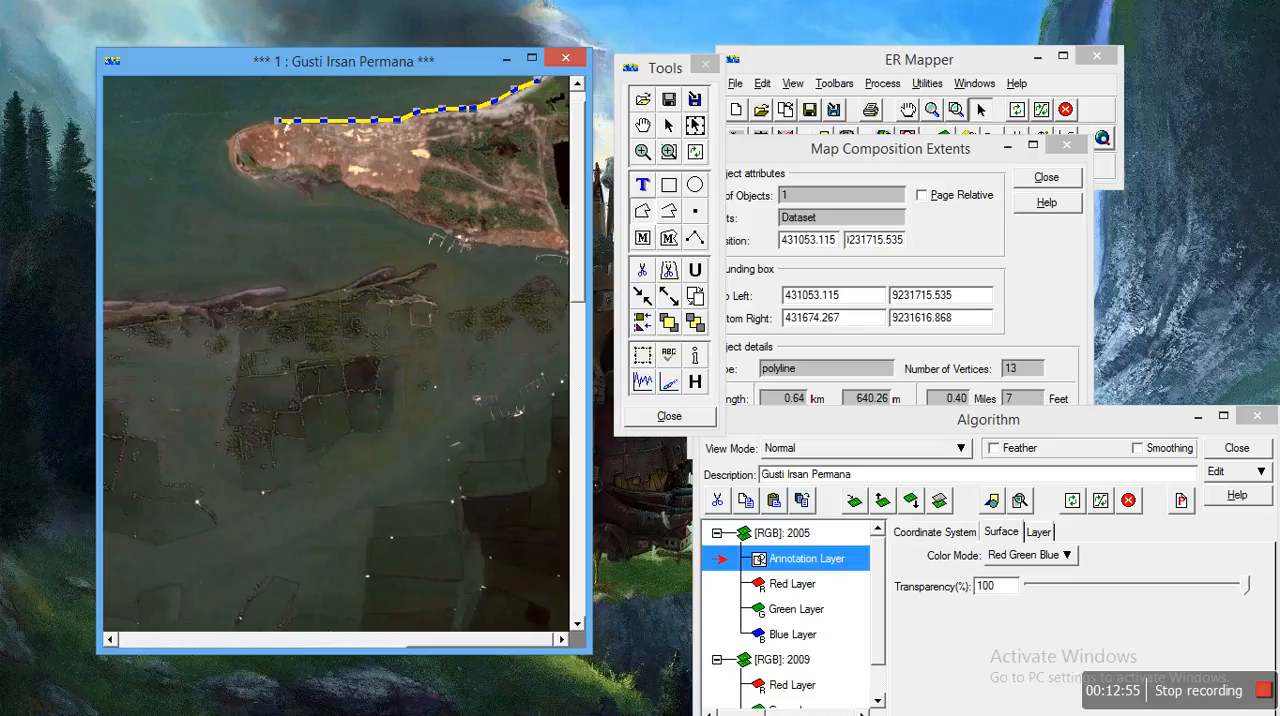
pyautogui.click(260, 121)
pyautogui.click(247, 124)
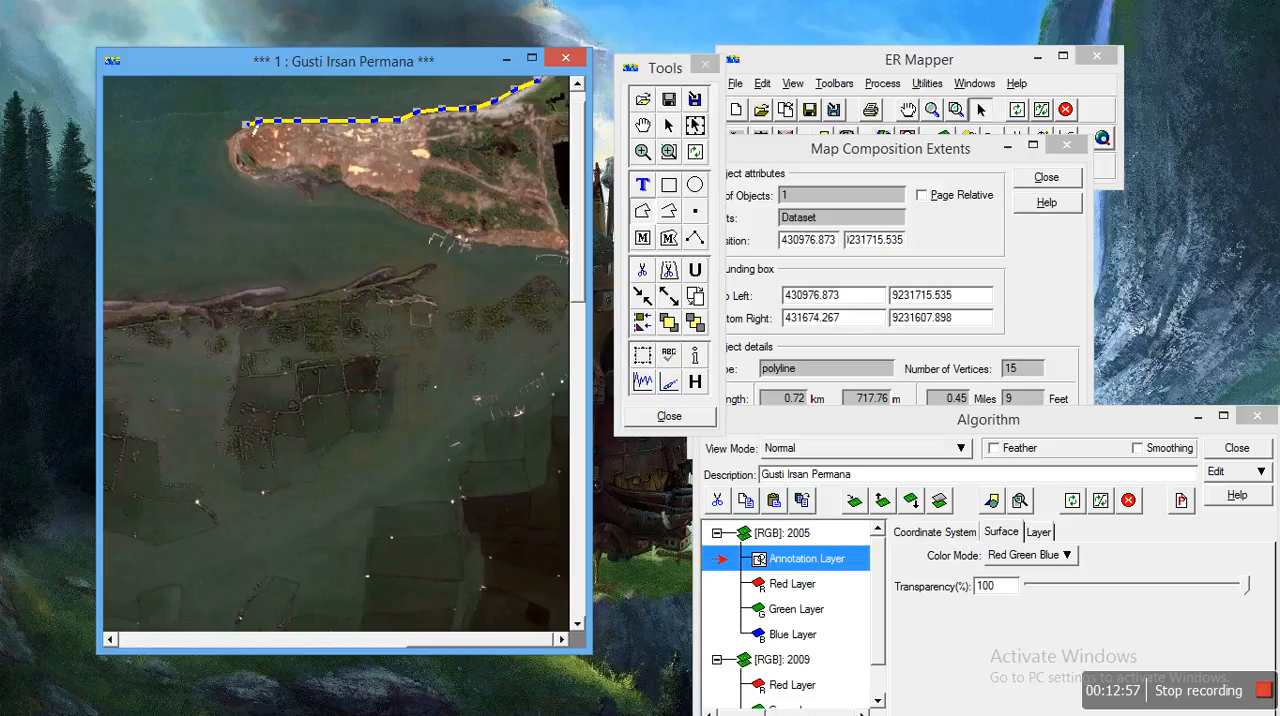
pyautogui.click(239, 131)
pyautogui.click(234, 146)
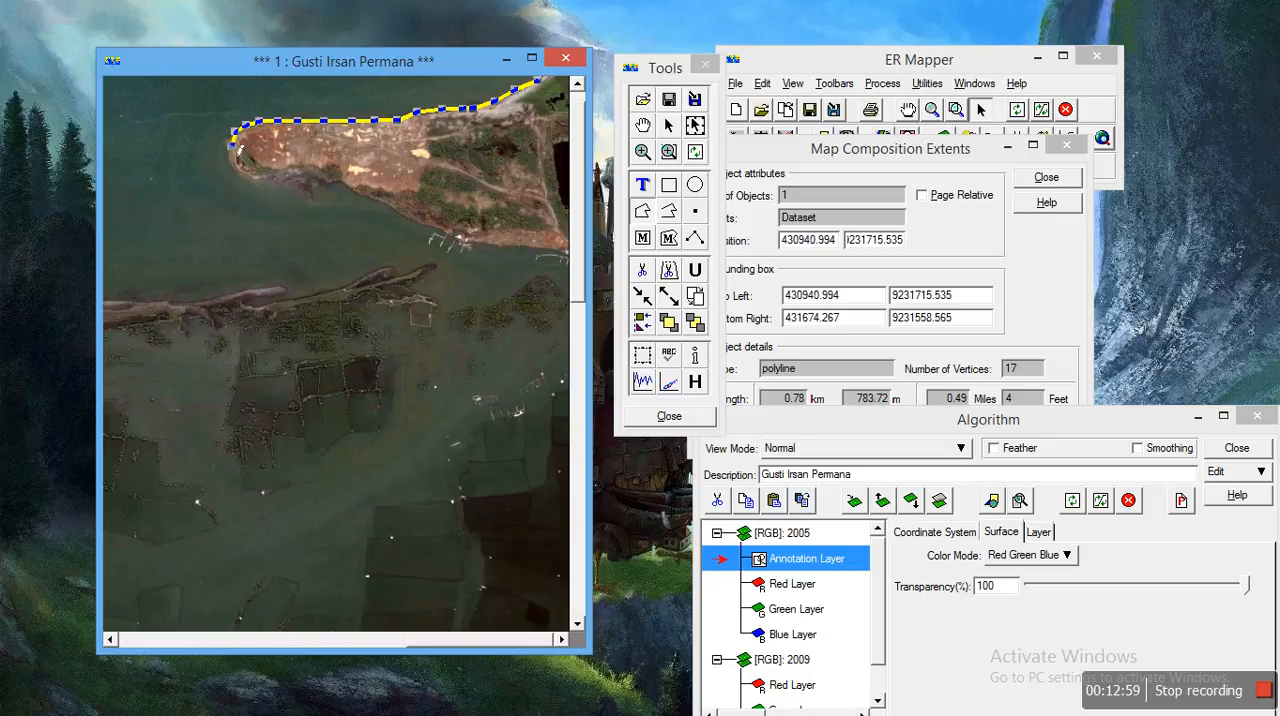
pyautogui.click(239, 162)
pyautogui.click(246, 174)
pyautogui.click(256, 179)
pyautogui.click(268, 181)
pyautogui.click(281, 181)
pyautogui.click(293, 181)
pyautogui.click(298, 187)
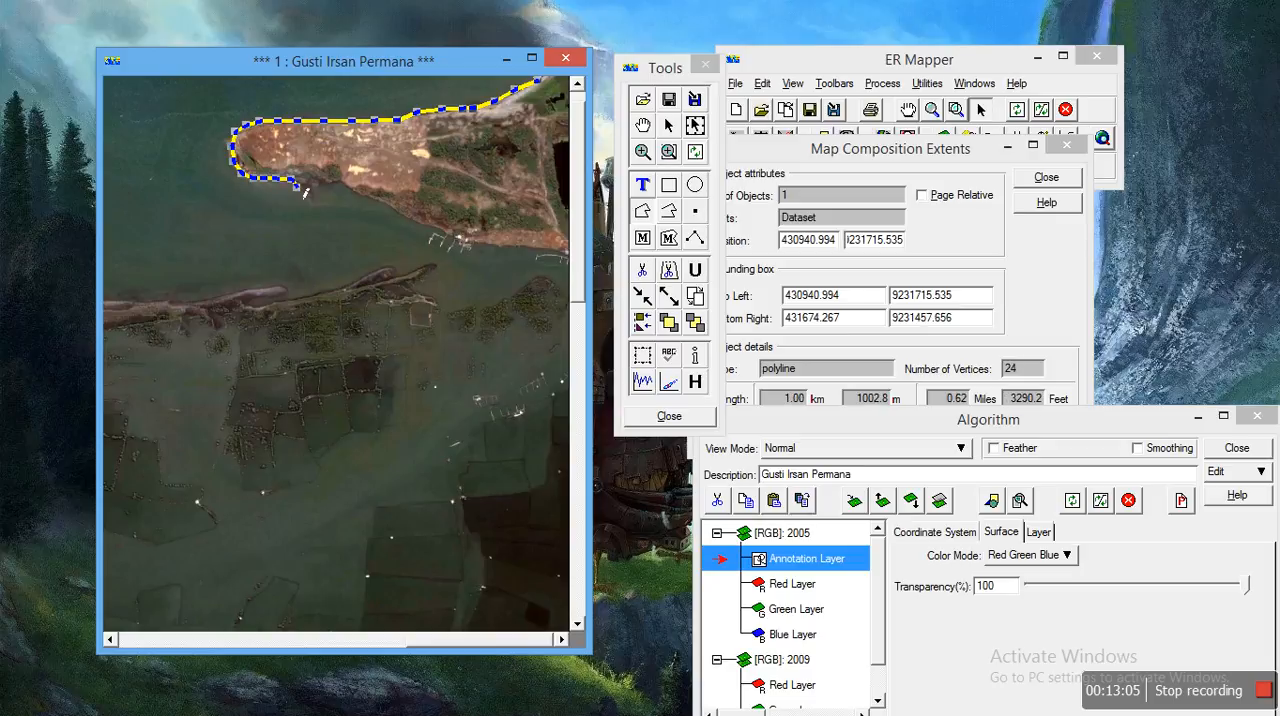
pyautogui.click(303, 189)
pyautogui.click(308, 191)
pyautogui.click(314, 192)
pyautogui.click(320, 188)
pyautogui.click(322, 180)
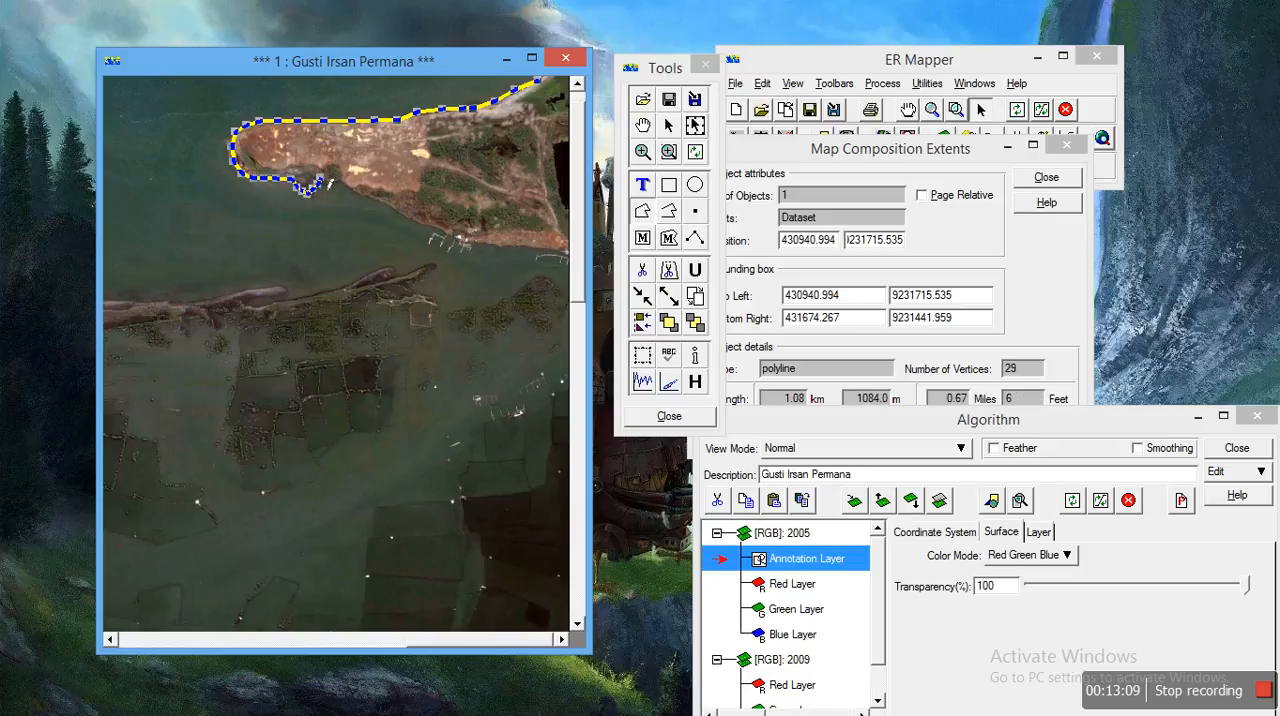
pyautogui.click(333, 187)
pyautogui.click(339, 190)
pyautogui.click(344, 186)
pyautogui.click(342, 185)
pyautogui.click(353, 194)
pyautogui.click(366, 195)
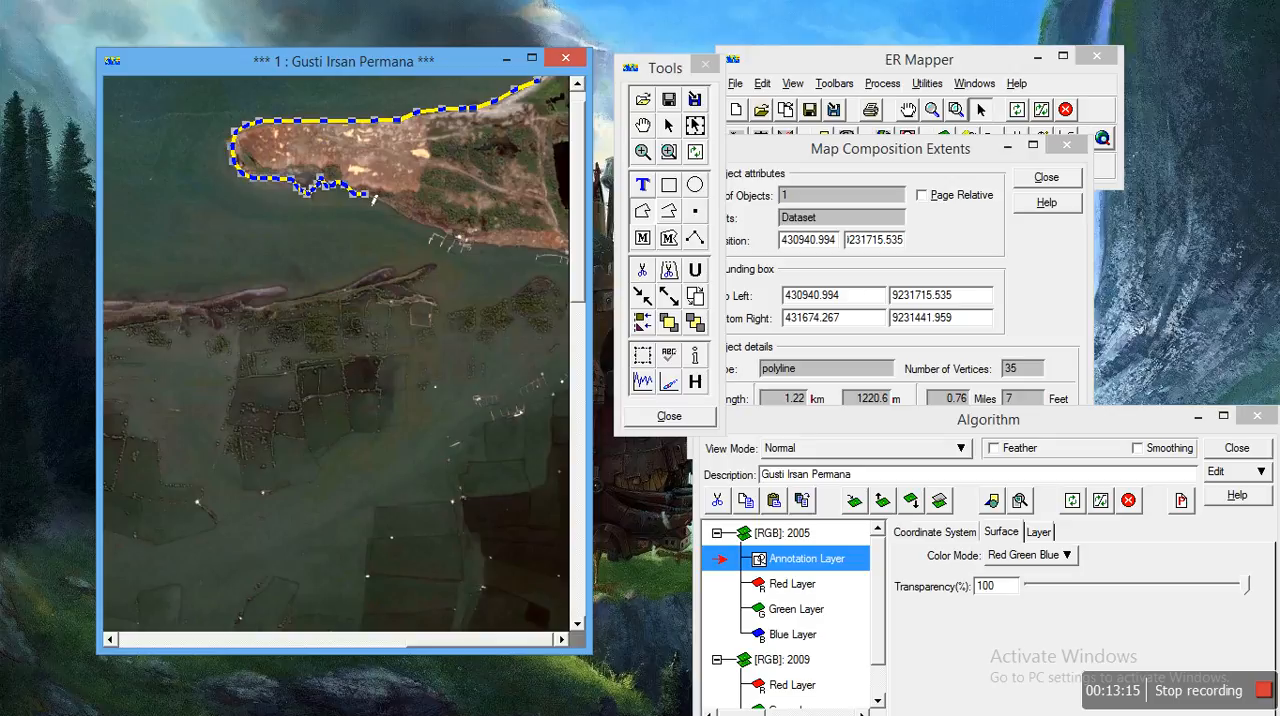
pyautogui.click(380, 203)
pyautogui.click(390, 206)
pyautogui.click(400, 210)
pyautogui.click(407, 215)
pyautogui.click(412, 219)
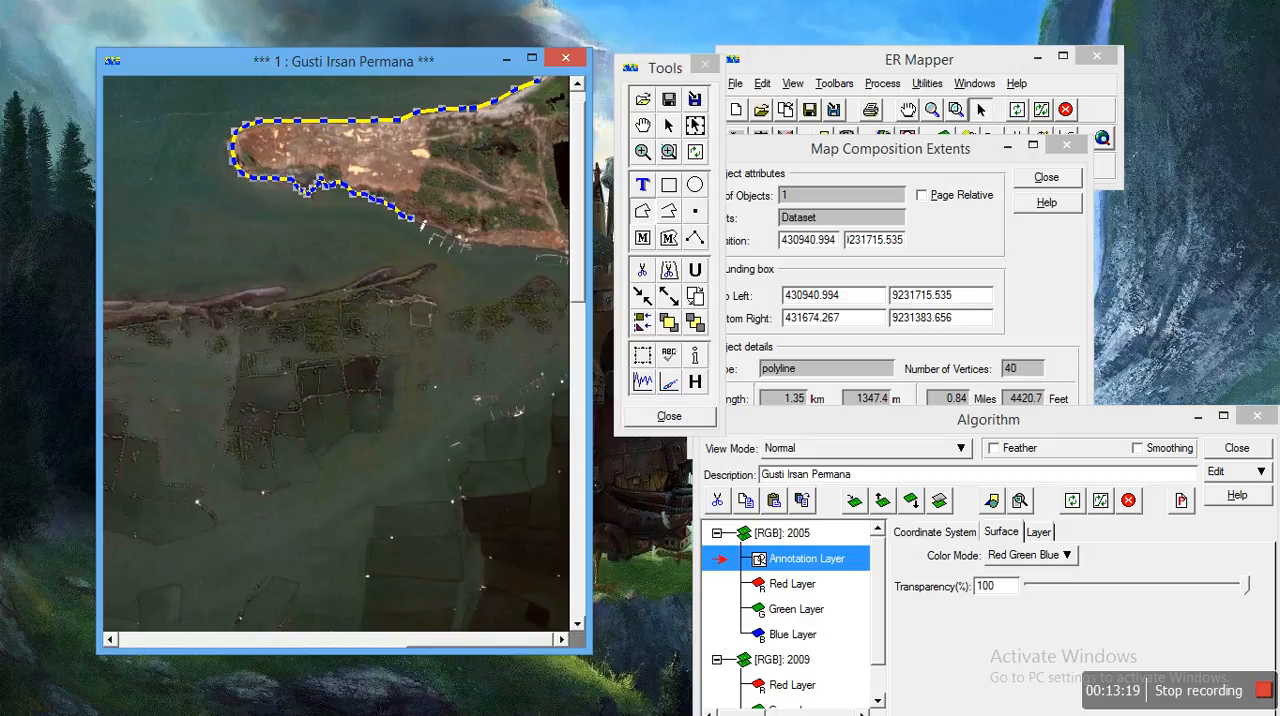
pyautogui.click(436, 233)
pyautogui.click(446, 236)
pyautogui.click(455, 239)
pyautogui.click(466, 241)
pyautogui.click(477, 246)
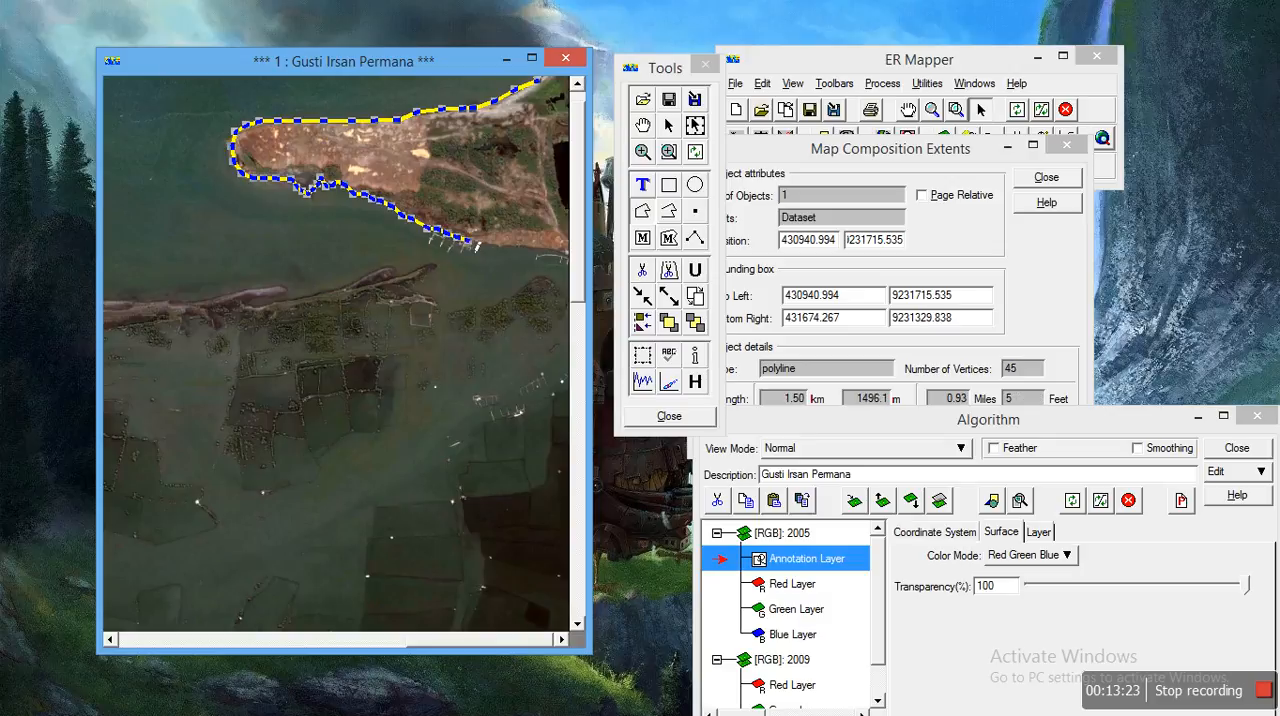
pyautogui.click(488, 249)
pyautogui.click(497, 247)
pyautogui.click(506, 247)
pyautogui.click(517, 247)
pyautogui.click(528, 247)
pyautogui.click(540, 247)
pyautogui.click(548, 247)
pyautogui.click(563, 252)
pyautogui.click(567, 255)
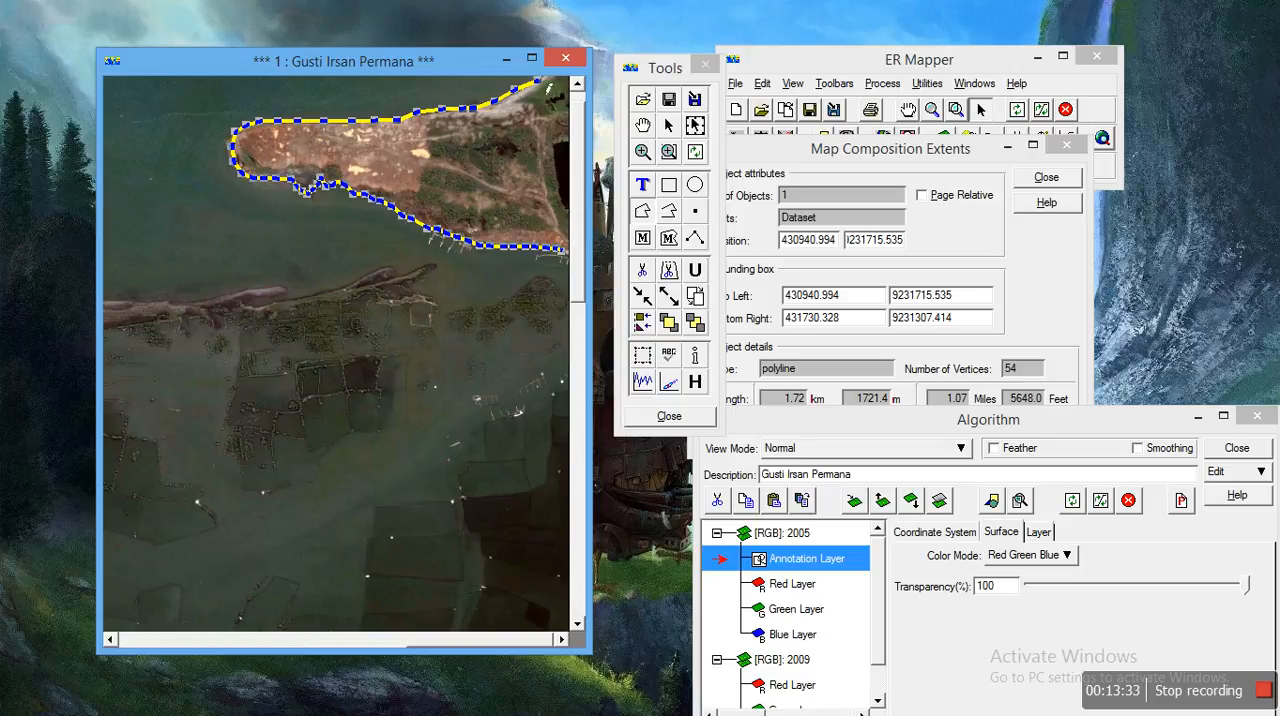
pyautogui.click(539, 86)
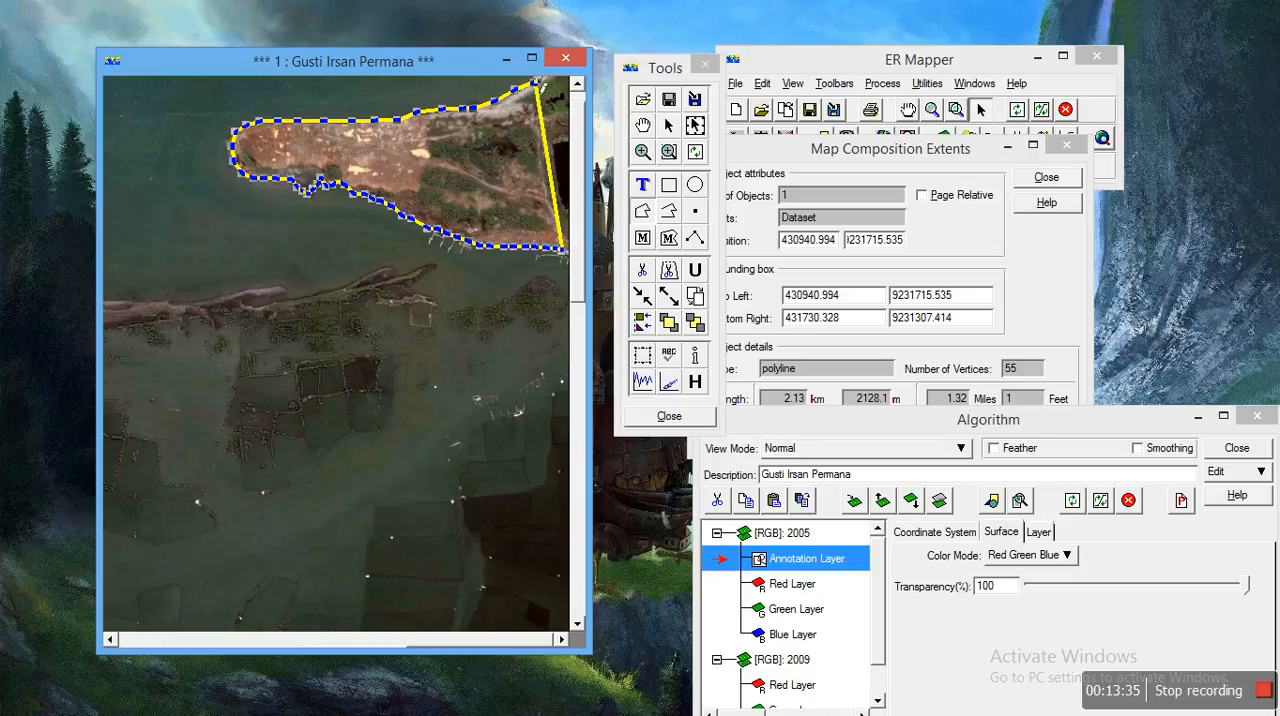
pyautogui.click(541, 88)
# Step: Examine the length and area of the 2009 island polygon in the Map Composition Extents, enlarging the window briefly, and close it
pyautogui.click(827, 158)
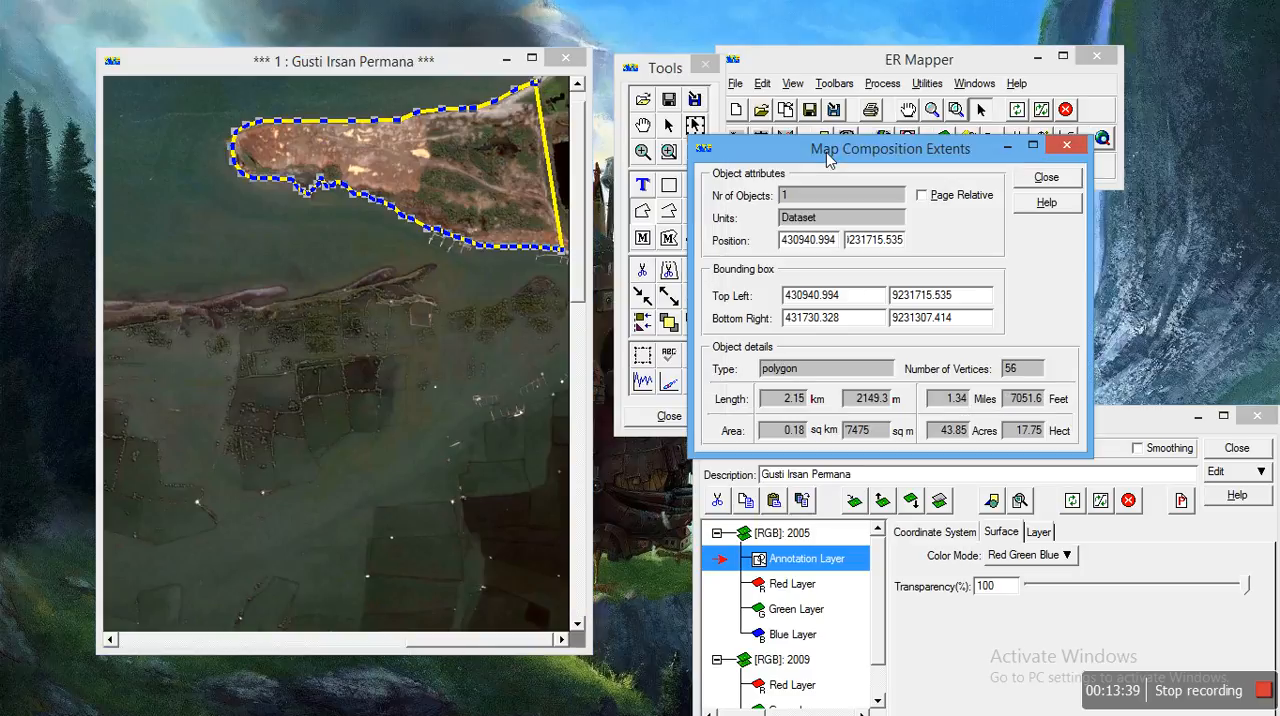
pyautogui.doubleClick(827, 158)
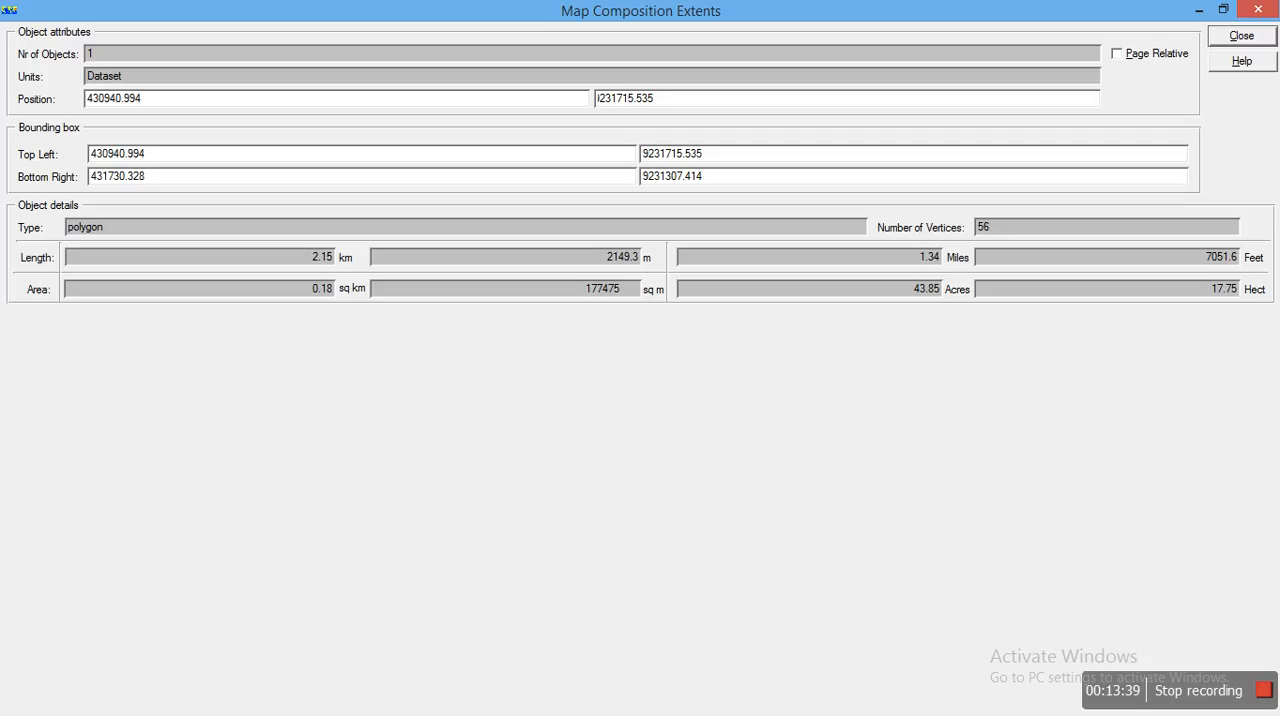
pyautogui.click(1221, 12)
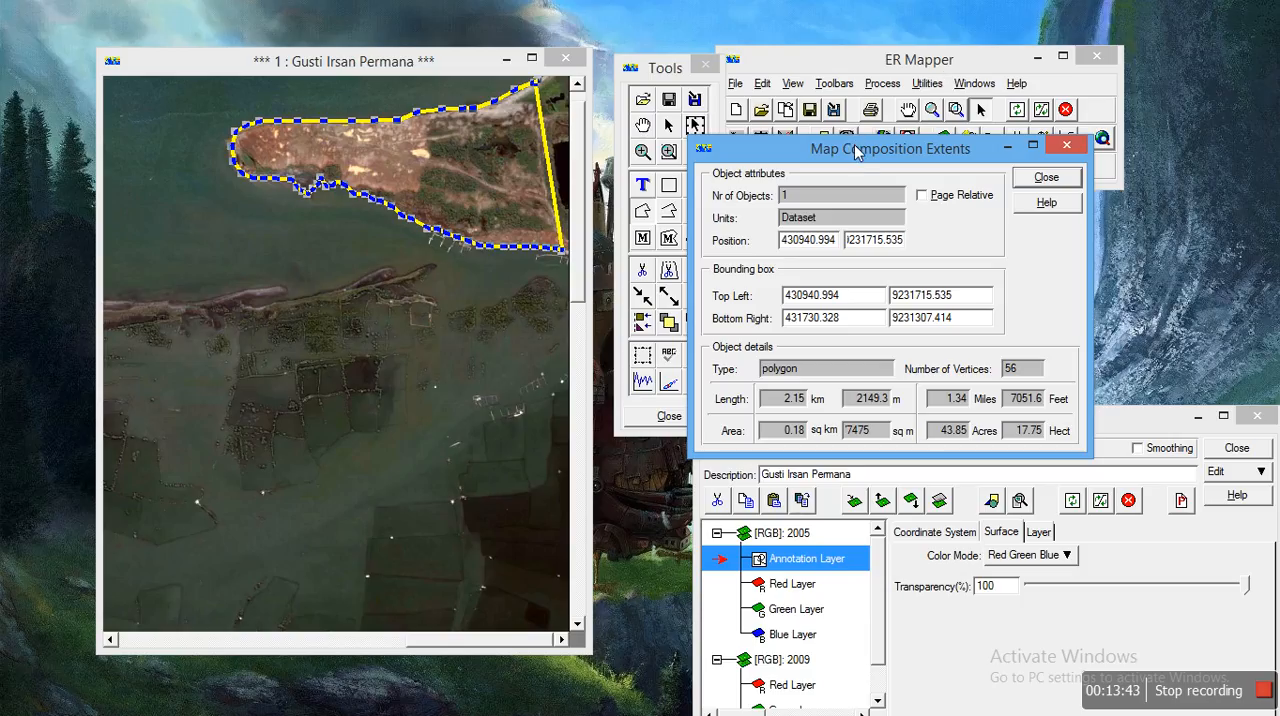
pyautogui.moveTo(855, 150); pyautogui.dragTo(813, 144)
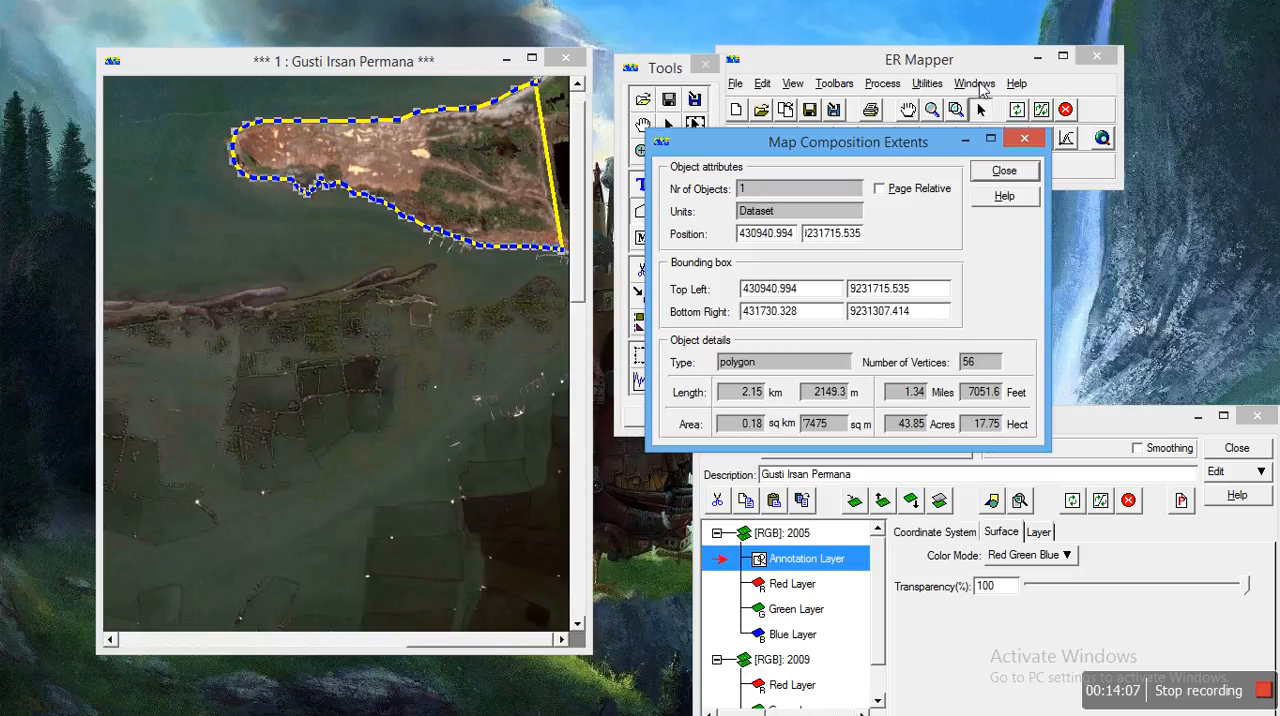
pyautogui.click(1040, 142)
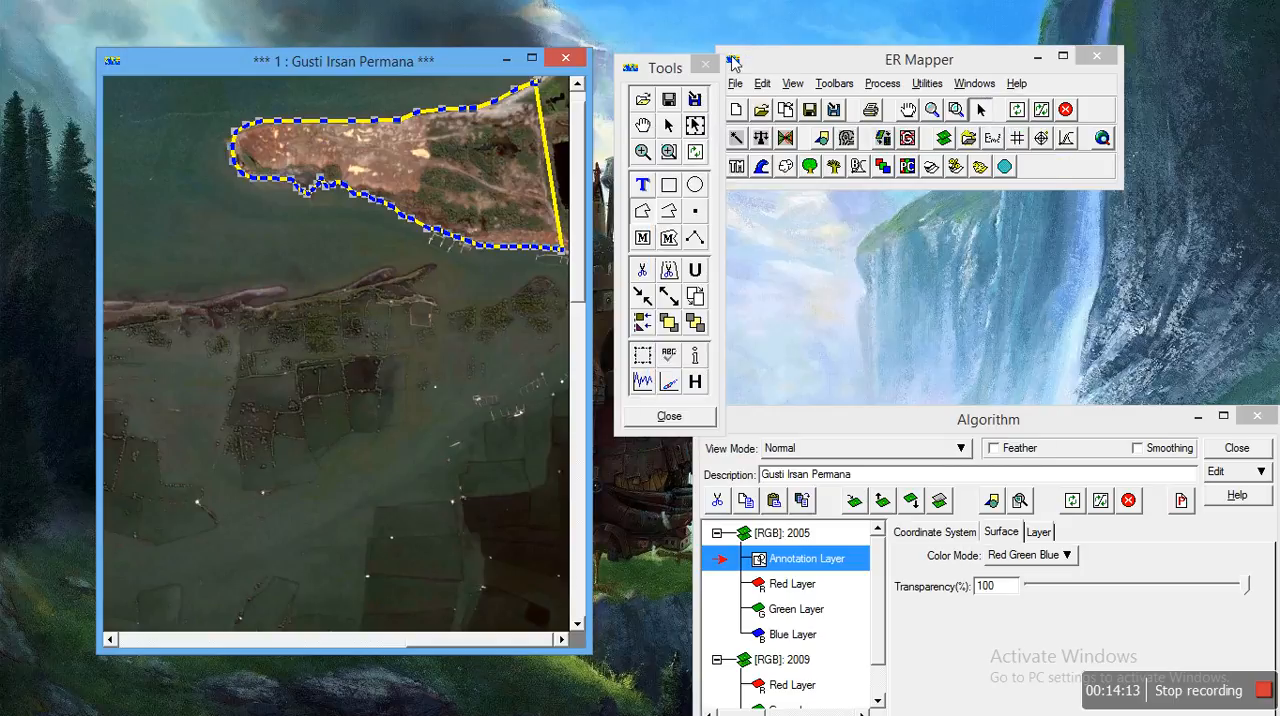
# Step: Close the annotation tools without saving the polygon, and close the Algorithm and image windows
pyautogui.click(671, 416)
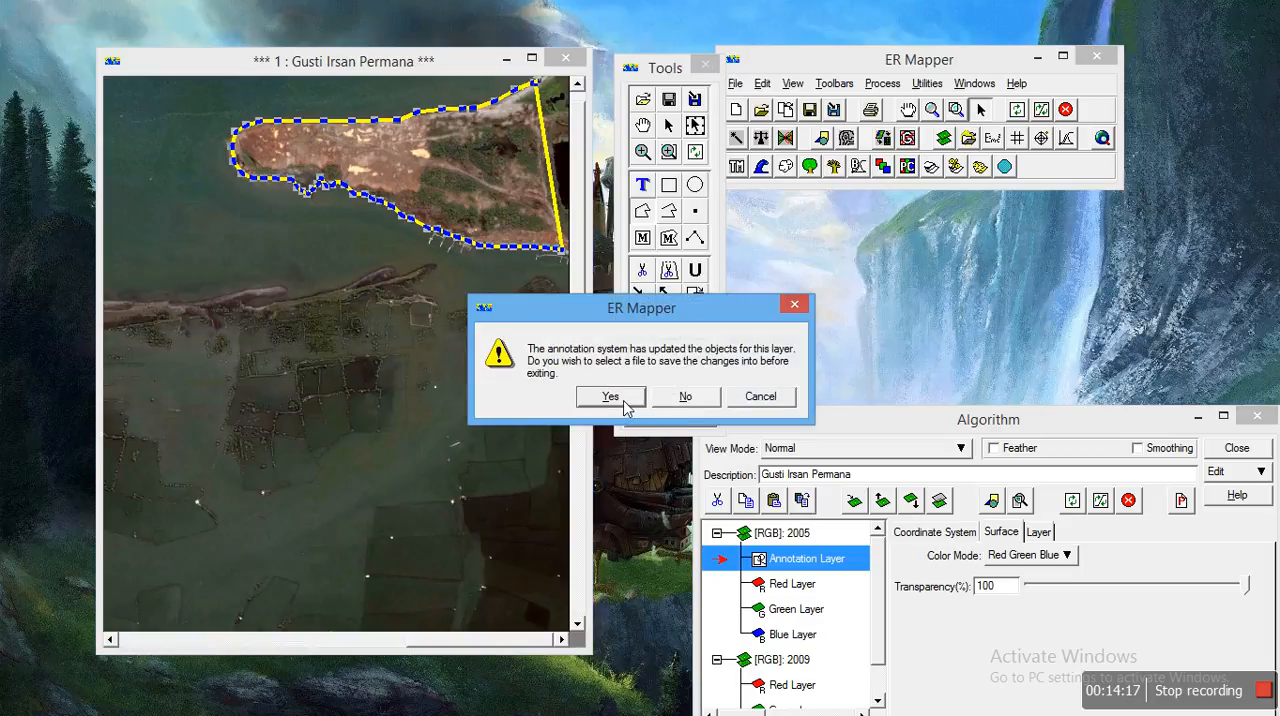
pyautogui.click(624, 401)
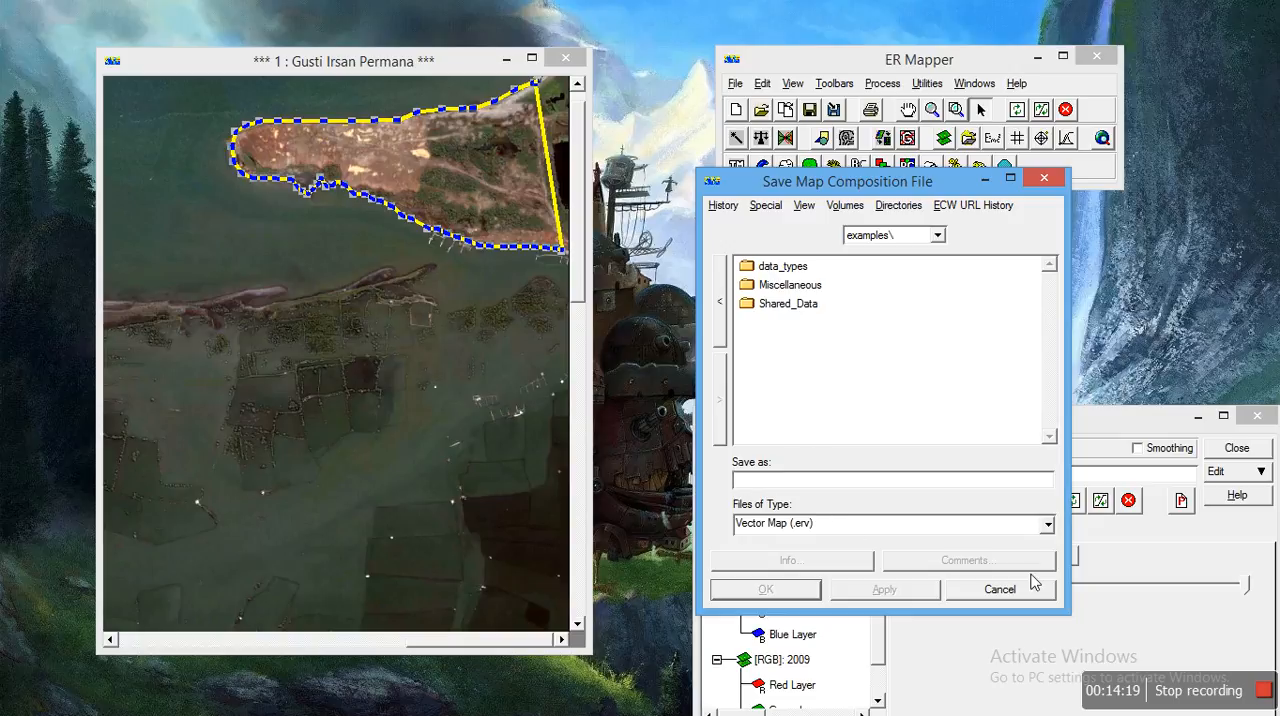
pyautogui.click(1000, 589)
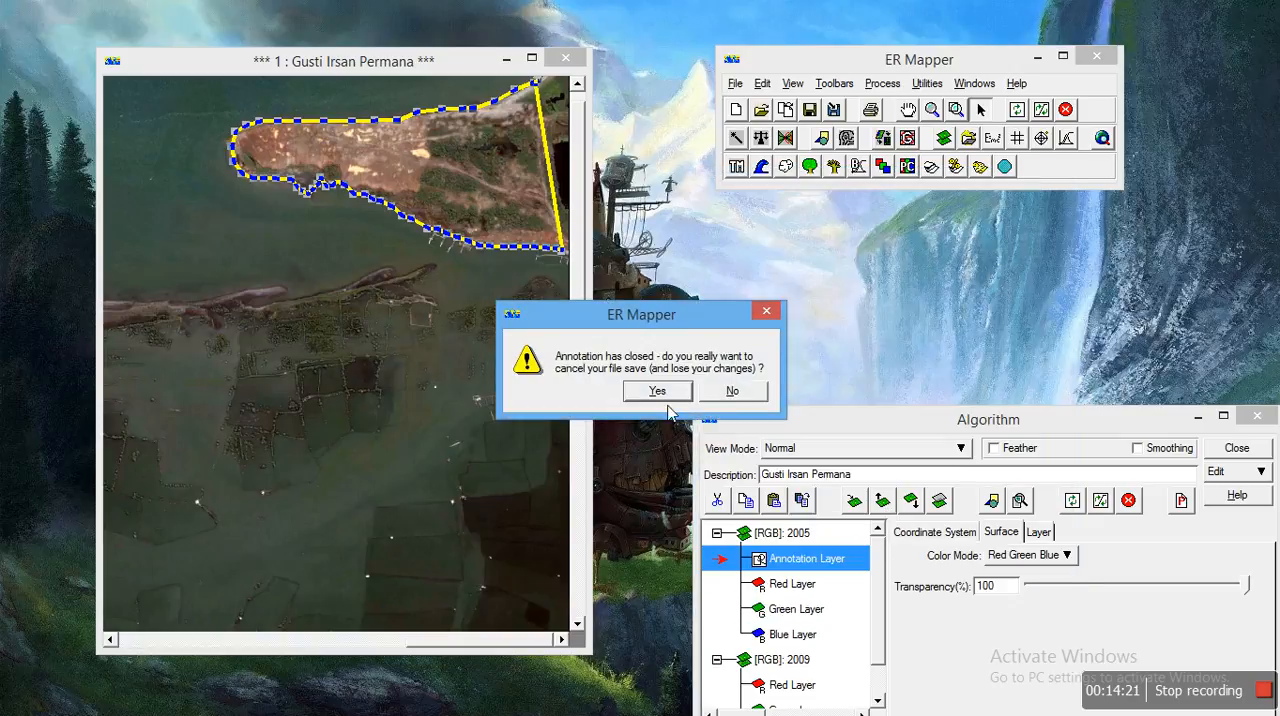
pyautogui.click(668, 402)
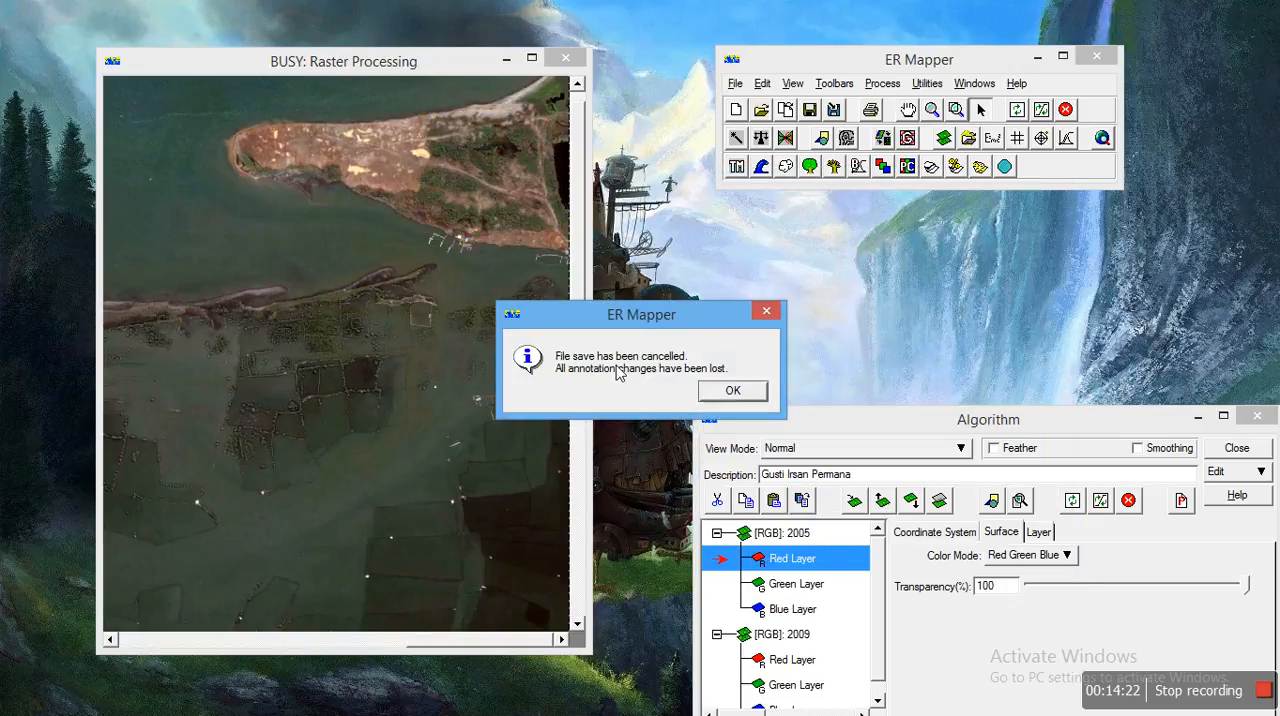
pyautogui.click(733, 392)
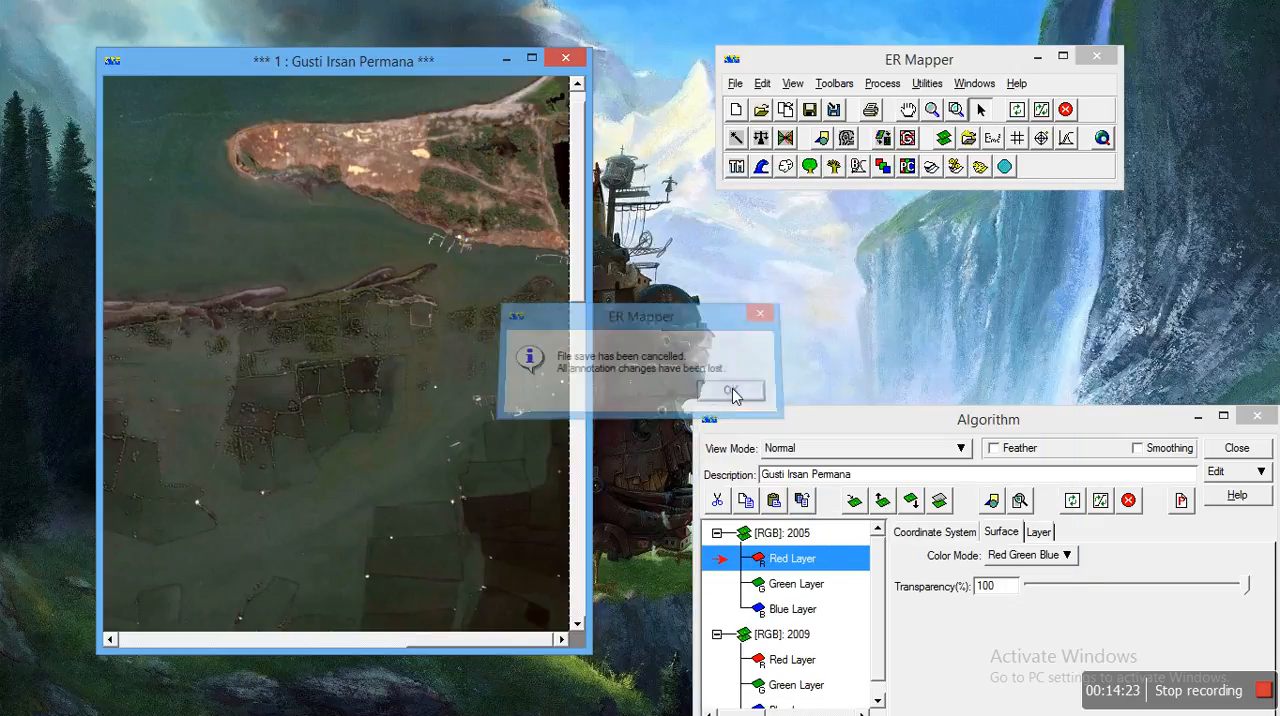
pyautogui.click(1255, 417)
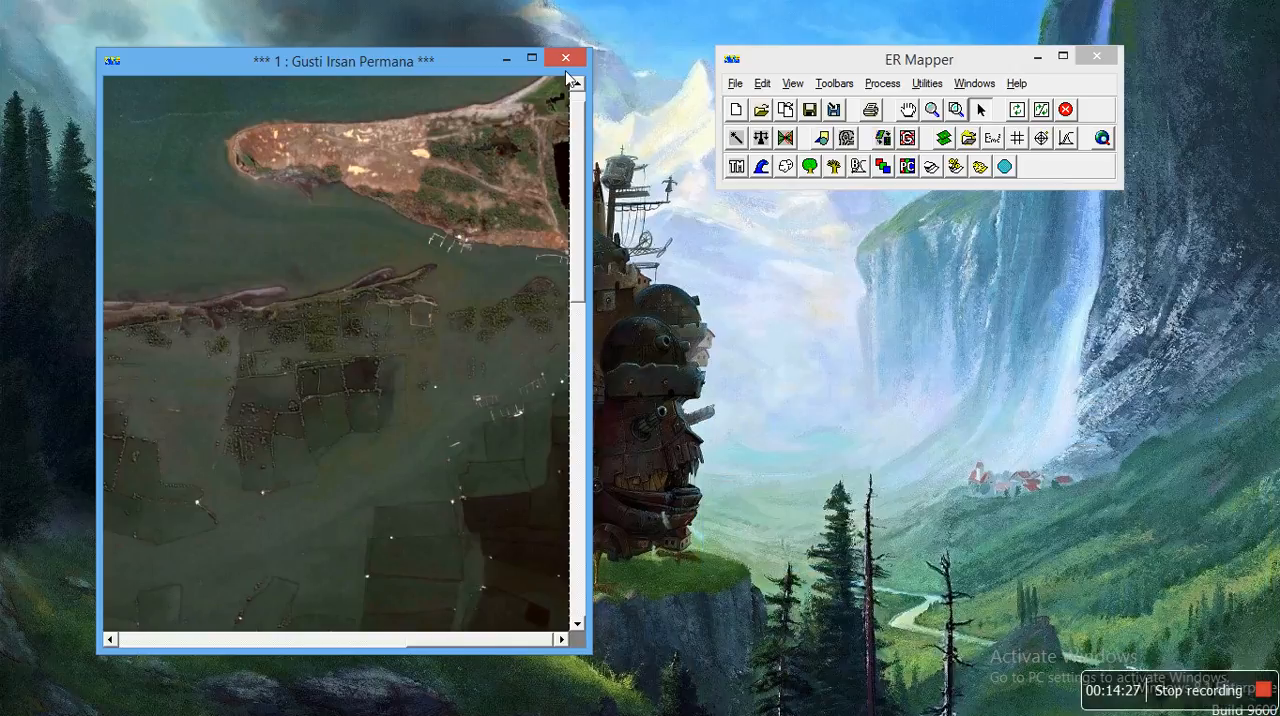
pyautogui.click(565, 60)
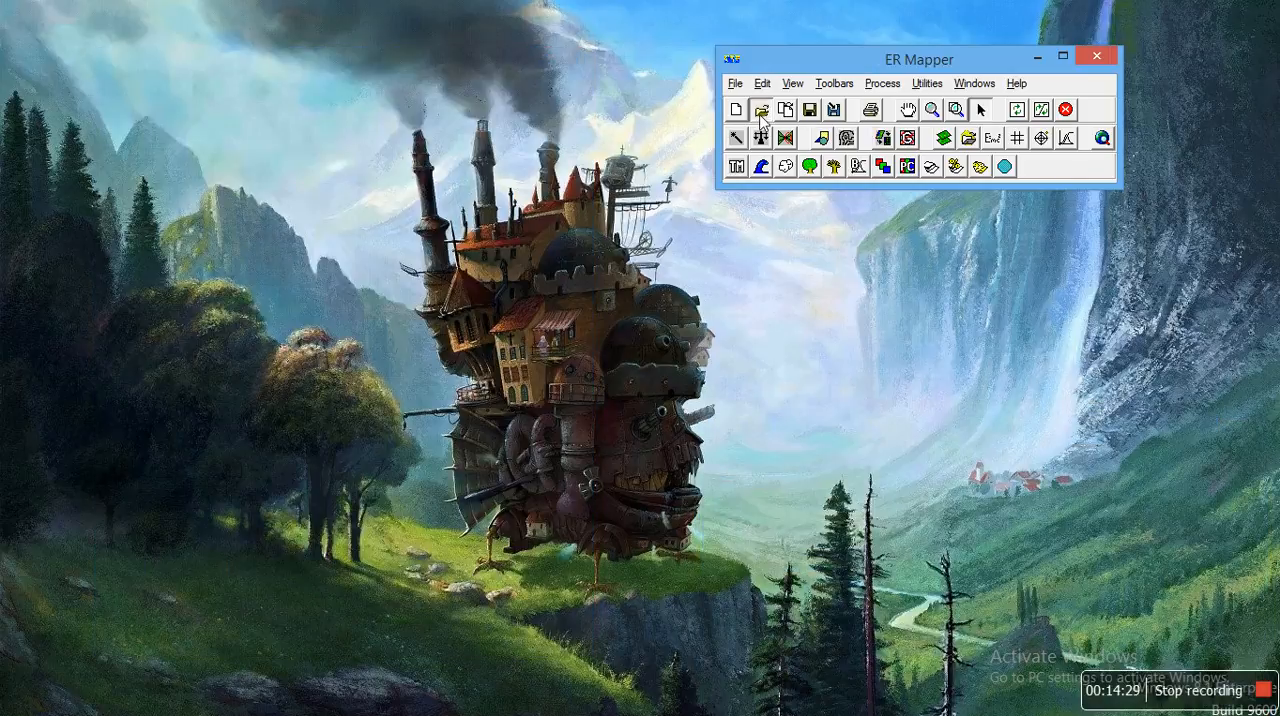
# Step: Open IKONOS2005.ers in a new image window, move the window fully into view and refresh the image
pyautogui.click(761, 111)
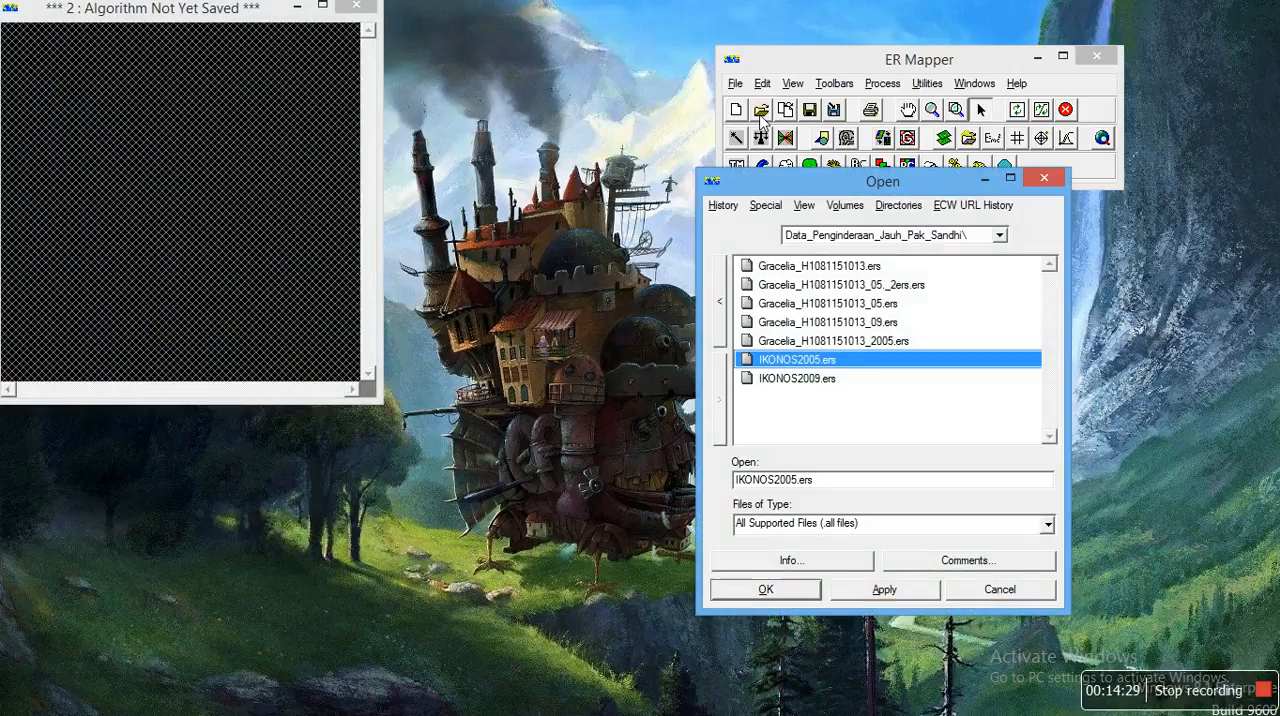
pyautogui.click(768, 589)
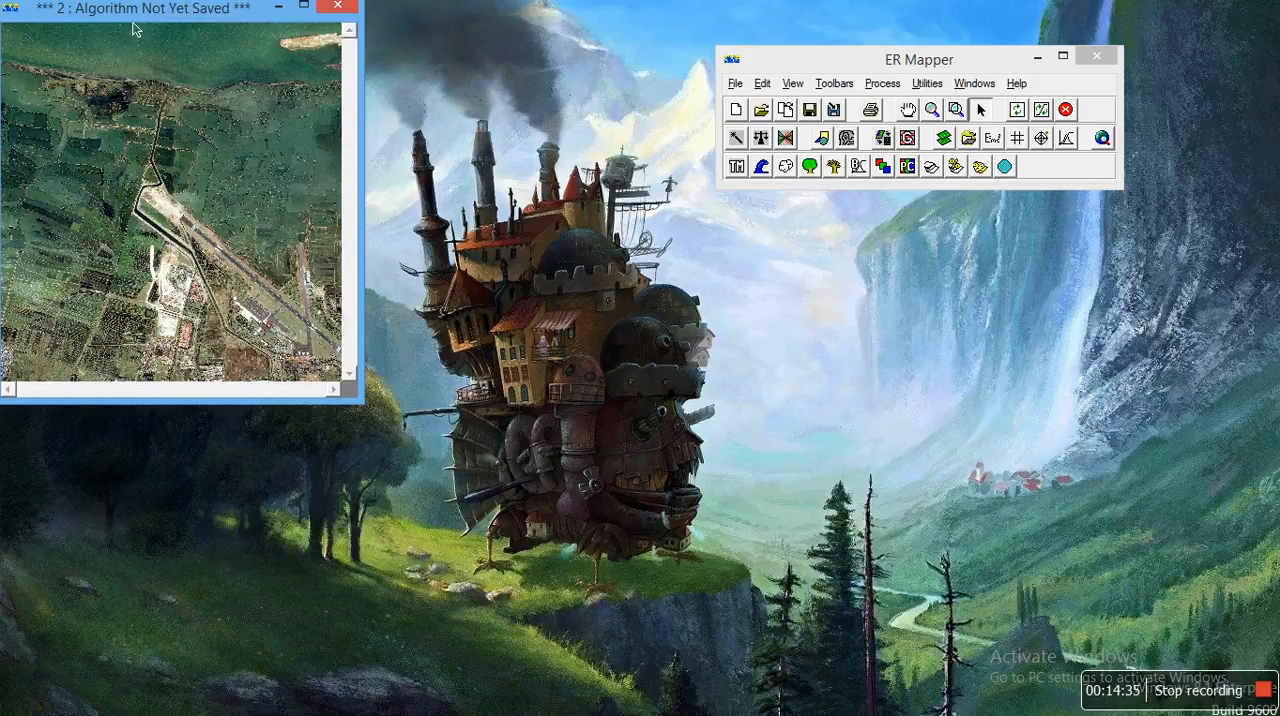
pyautogui.moveTo(148, 17); pyautogui.dragTo(233, 43)
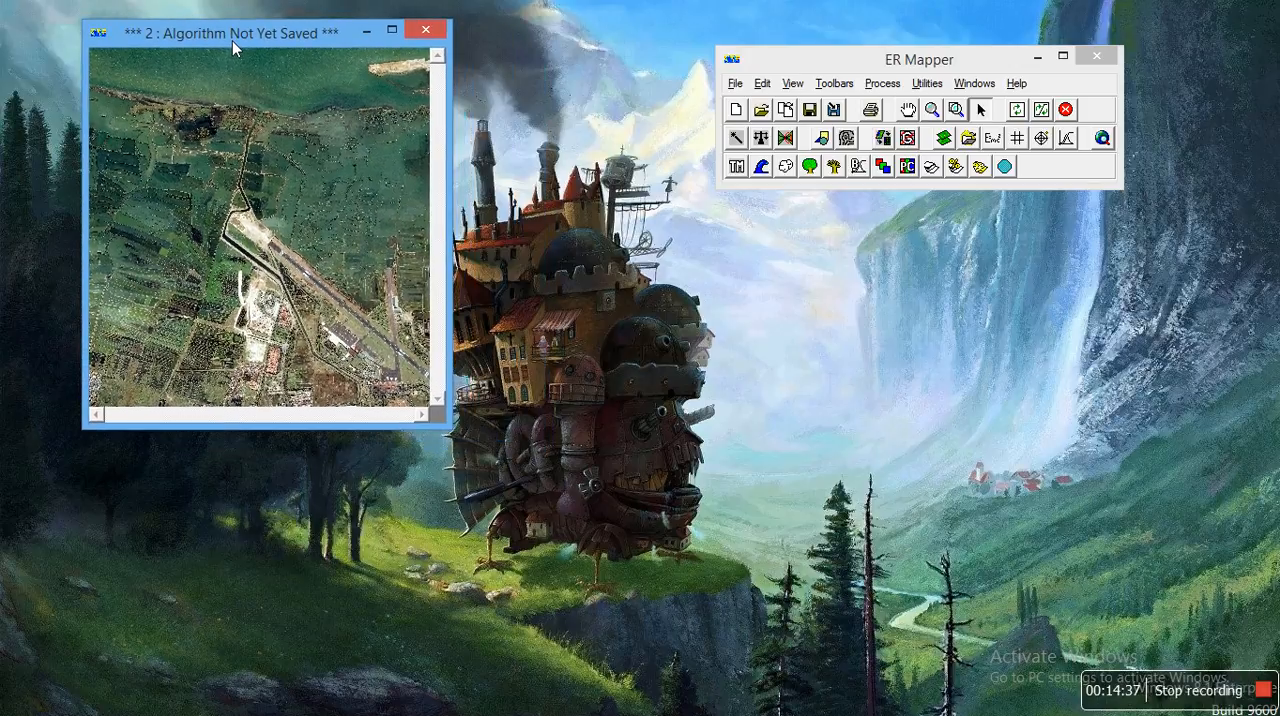
pyautogui.click(1043, 112)
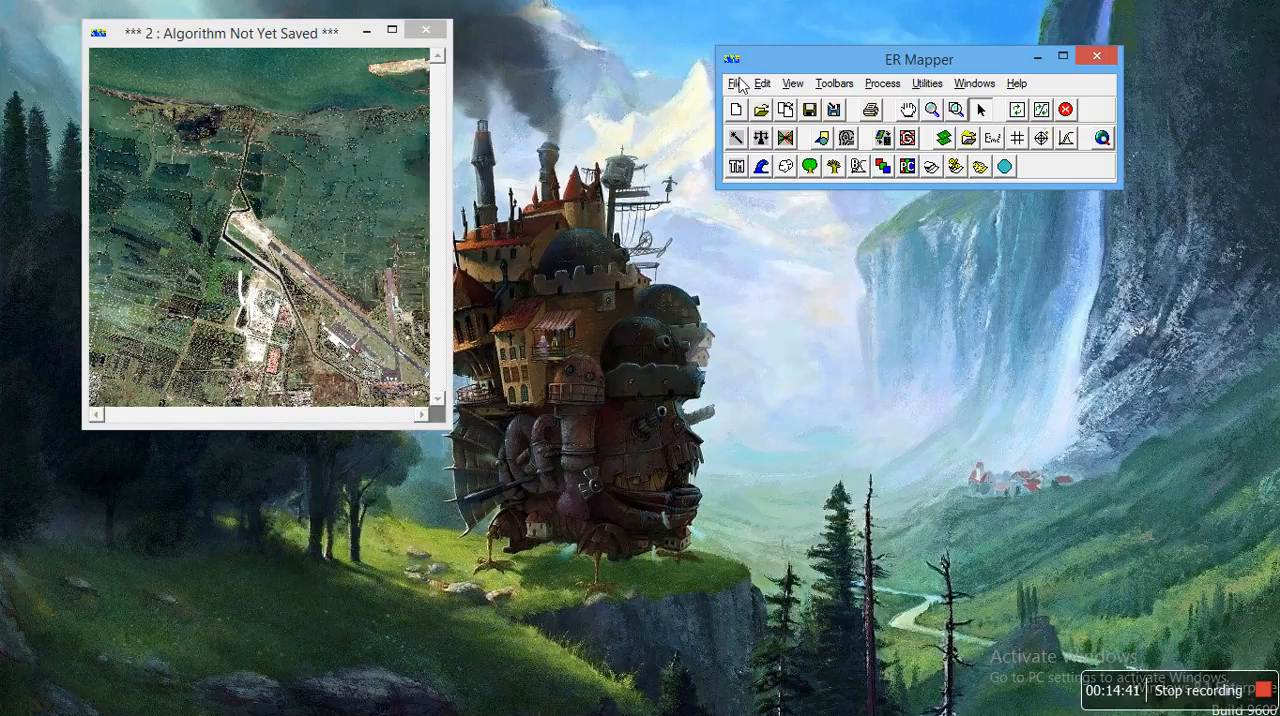
# Step: Open the Algorithm window for the IKONOS 2005 image and set the algorithm description to 2005
pyautogui.click(766, 85)
pyautogui.moveTo(795, 86)
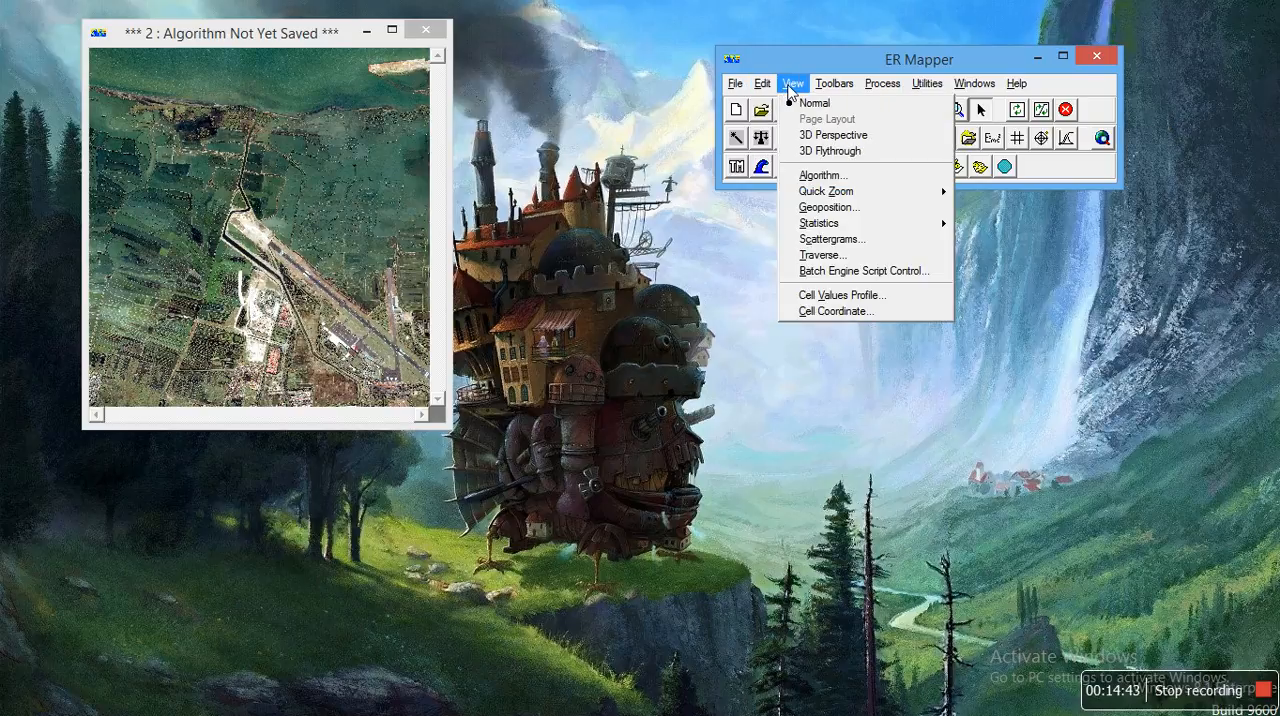
pyautogui.click(836, 177)
pyautogui.moveTo(926, 428); pyautogui.dragTo(864, 383)
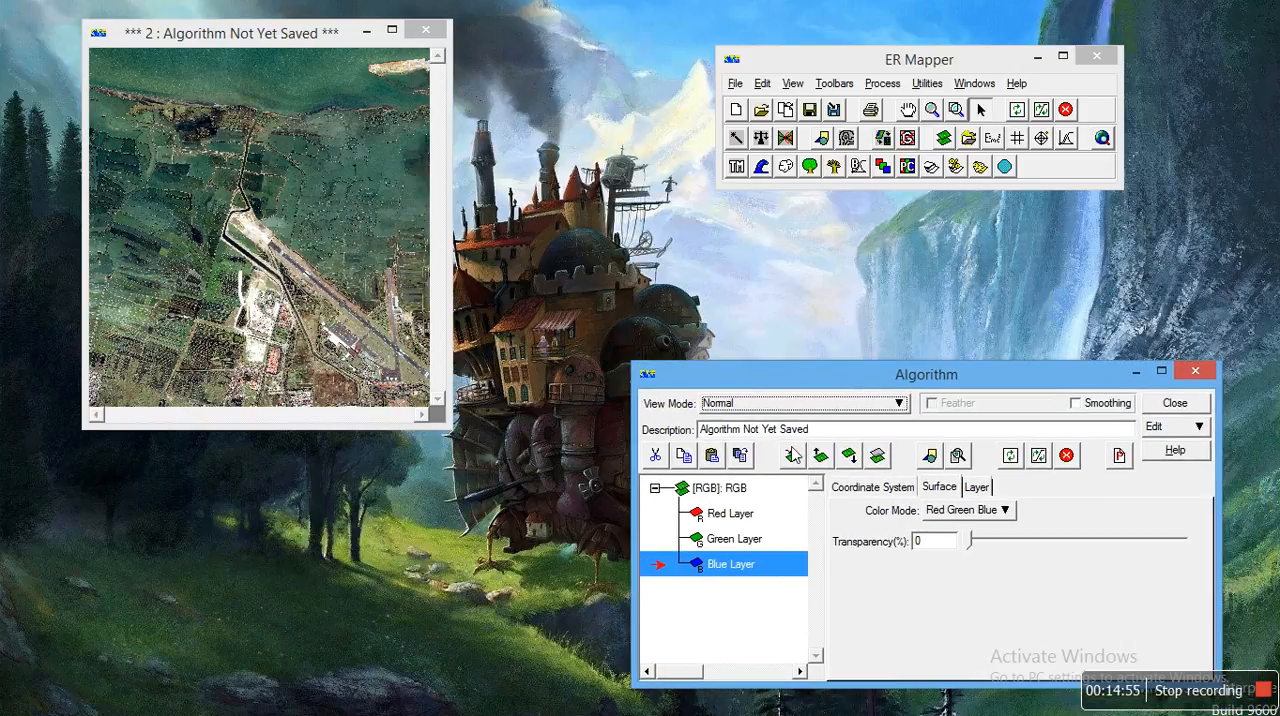
pyautogui.click(809, 428)
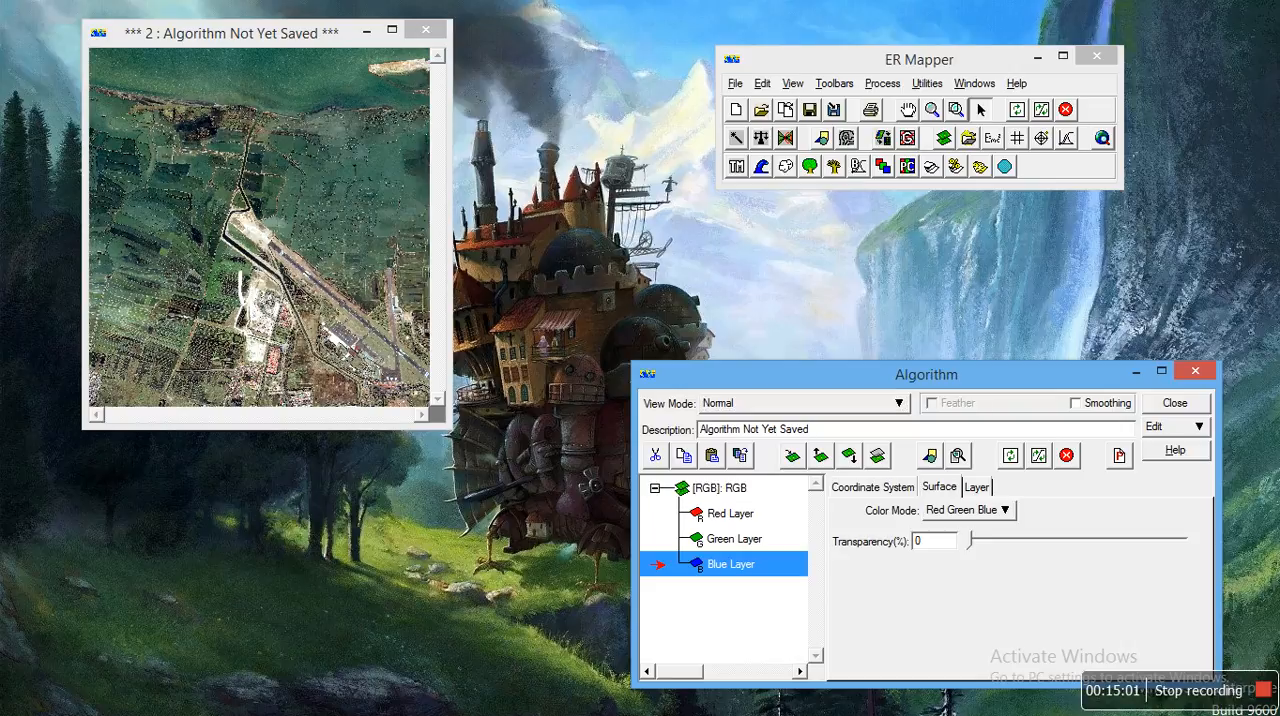
pyautogui.press('BackSpace')
pyautogui.press('BackSpace')
pyautogui.press('BackSpace')
pyautogui.press('BackSpace')
pyautogui.press('BackSpace')
pyautogui.press('BackSpace')
pyautogui.press('BackSpace')
pyautogui.press('BackSpace')
pyautogui.press('BackSpace')
pyautogui.press('BackSpace')
pyautogui.press('BackSpace')
pyautogui.press('BackSpace')
pyautogui.press('BackSpace')
pyautogui.press('BackSpace')
pyautogui.press('BackSpace')
pyautogui.press('BackSpace')
pyautogui.press('BackSpace')
pyautogui.press('BackSpace')
pyautogui.press('BackSpace')
pyautogui.press('BackSpace')
pyautogui.write('2005')
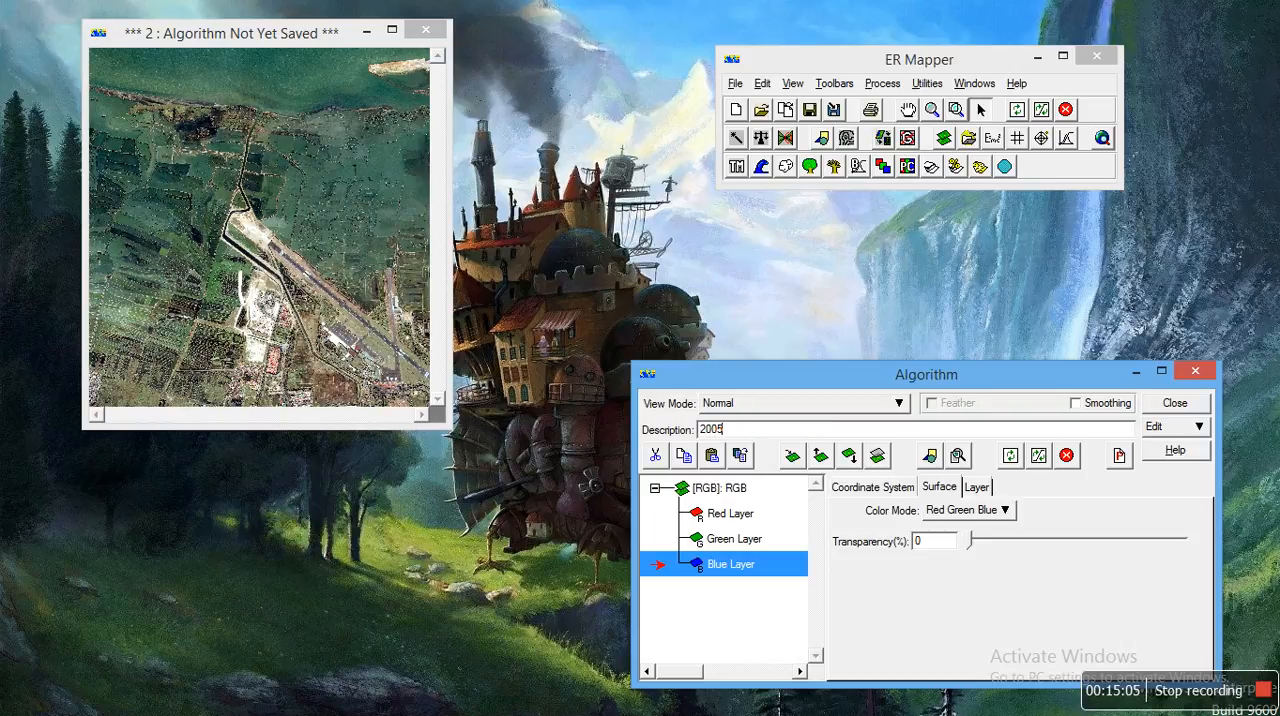
pyautogui.press('Return')
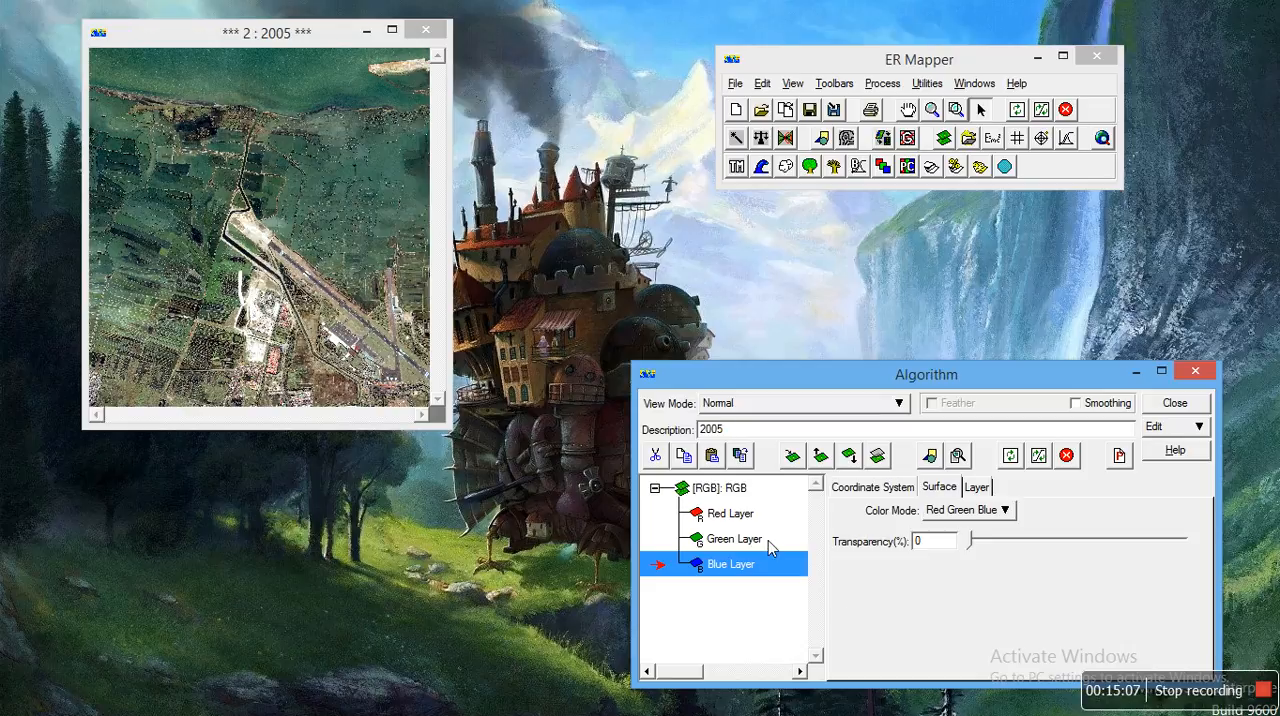
# Step: Duplicate the 2005 image window and place the copy beside the original
pyautogui.click(252, 38)
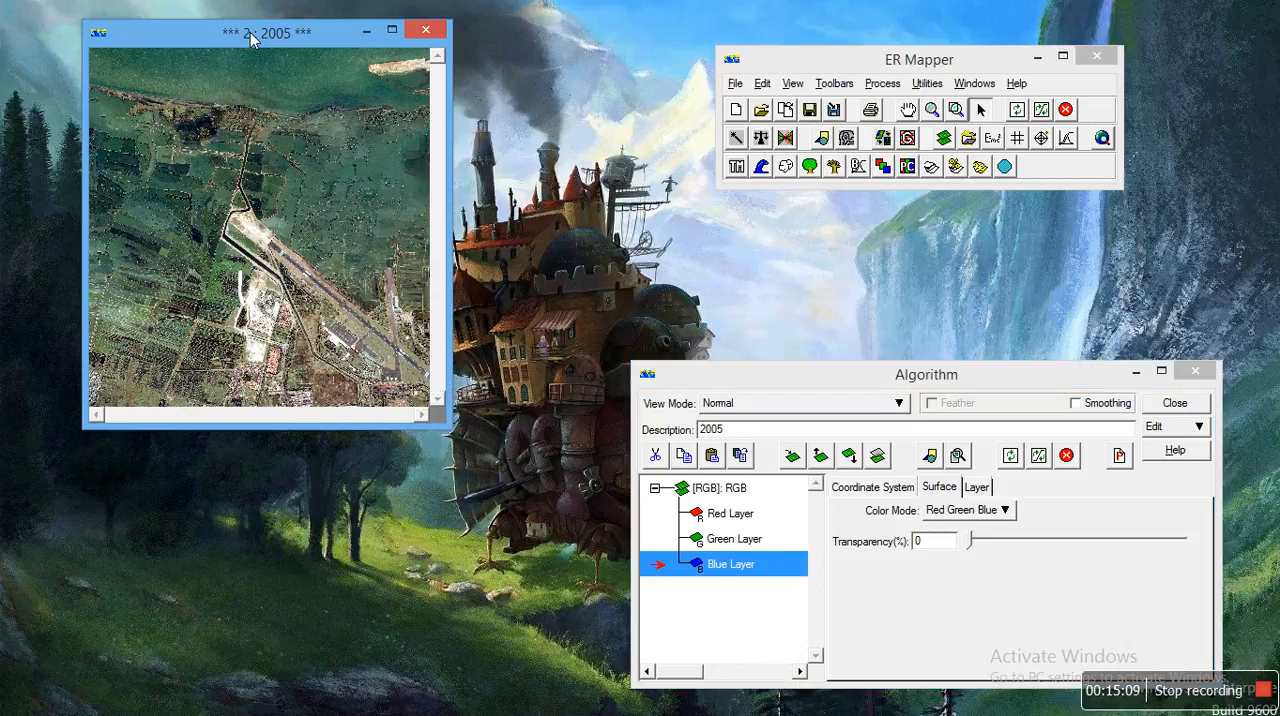
pyautogui.click(786, 110)
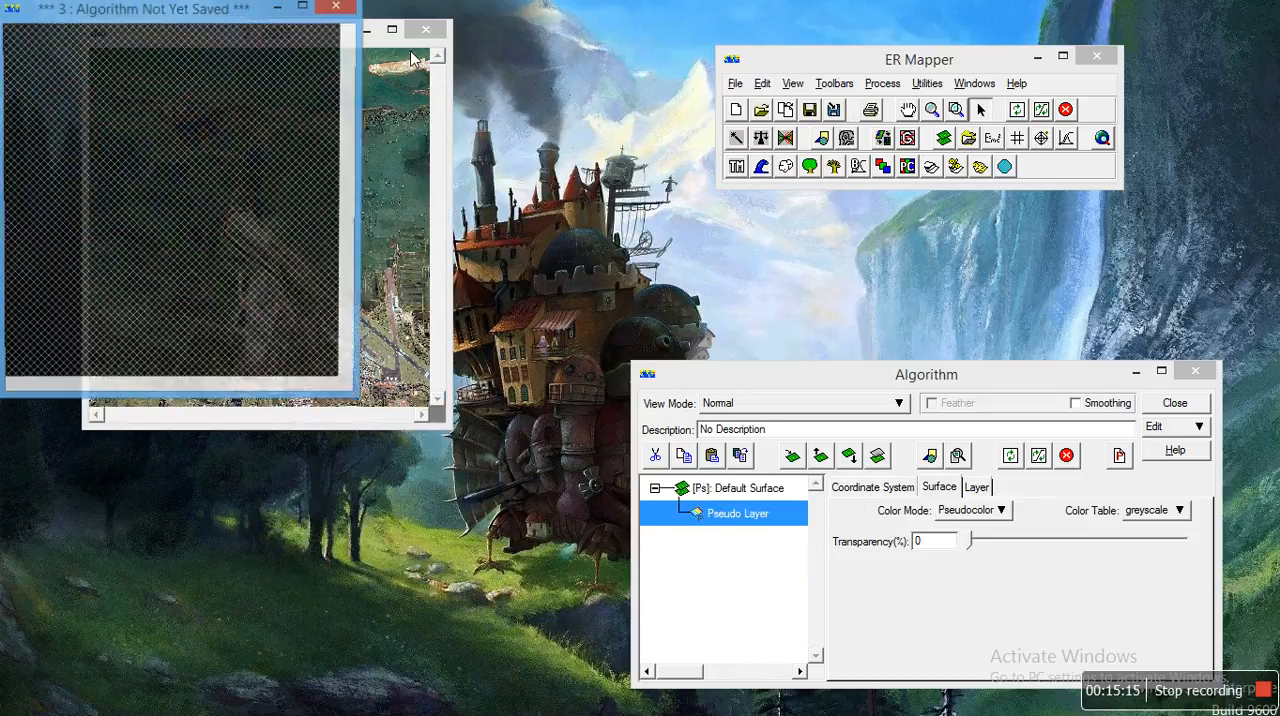
pyautogui.moveTo(150, 14); pyautogui.dragTo(610, 33)
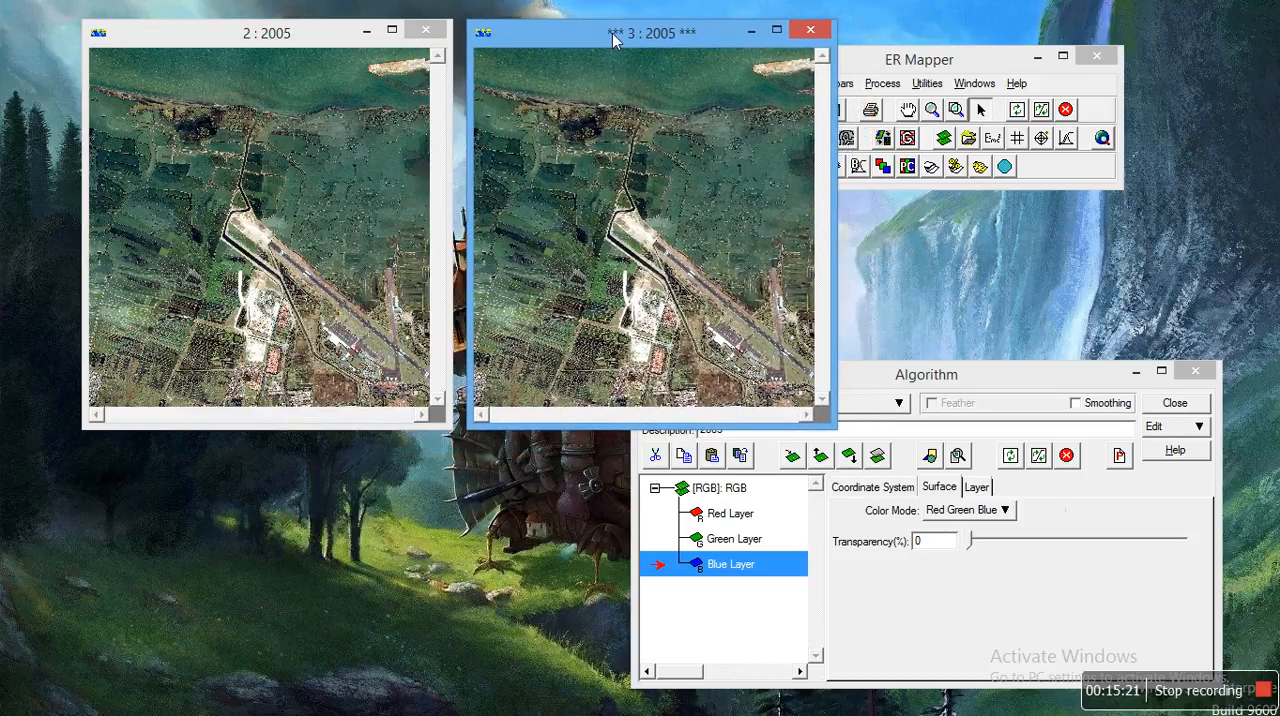
# Step: Load IKONOS2009.ers into the duplicated image window and refresh the image with enhanced contrast
pyautogui.rightClick(608, 112)
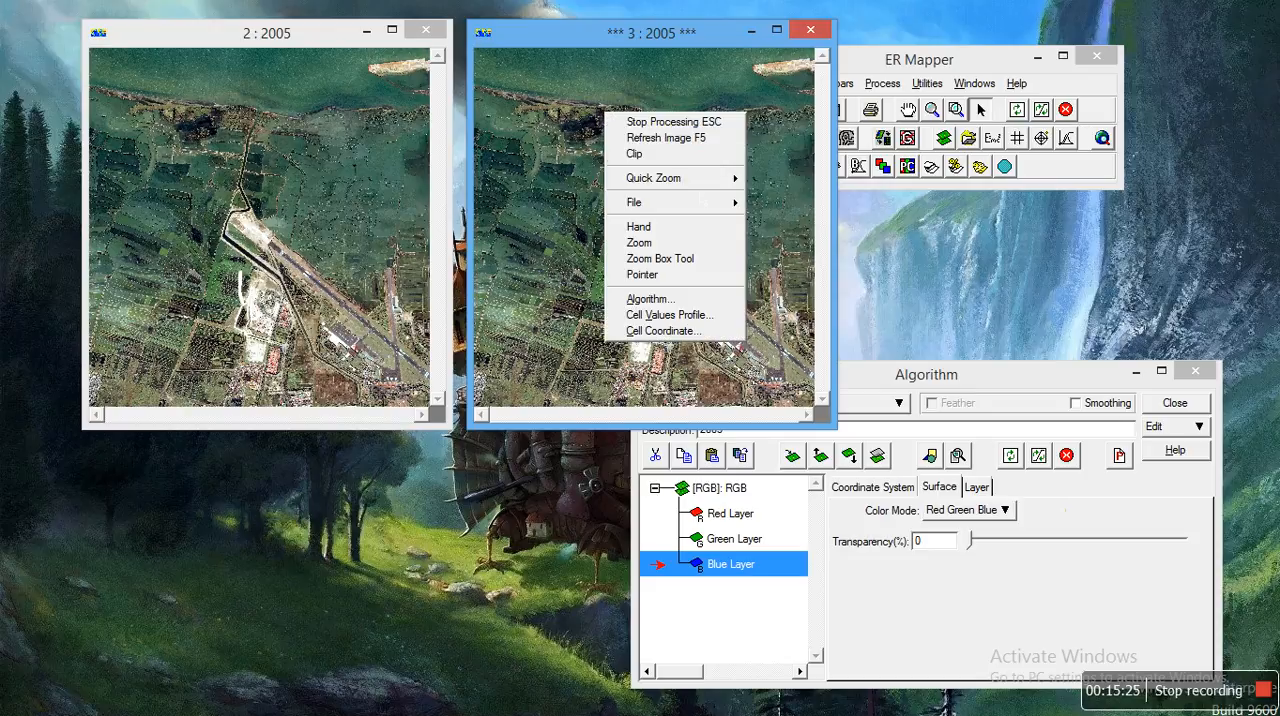
pyautogui.moveTo(714, 204)
pyautogui.click(760, 222)
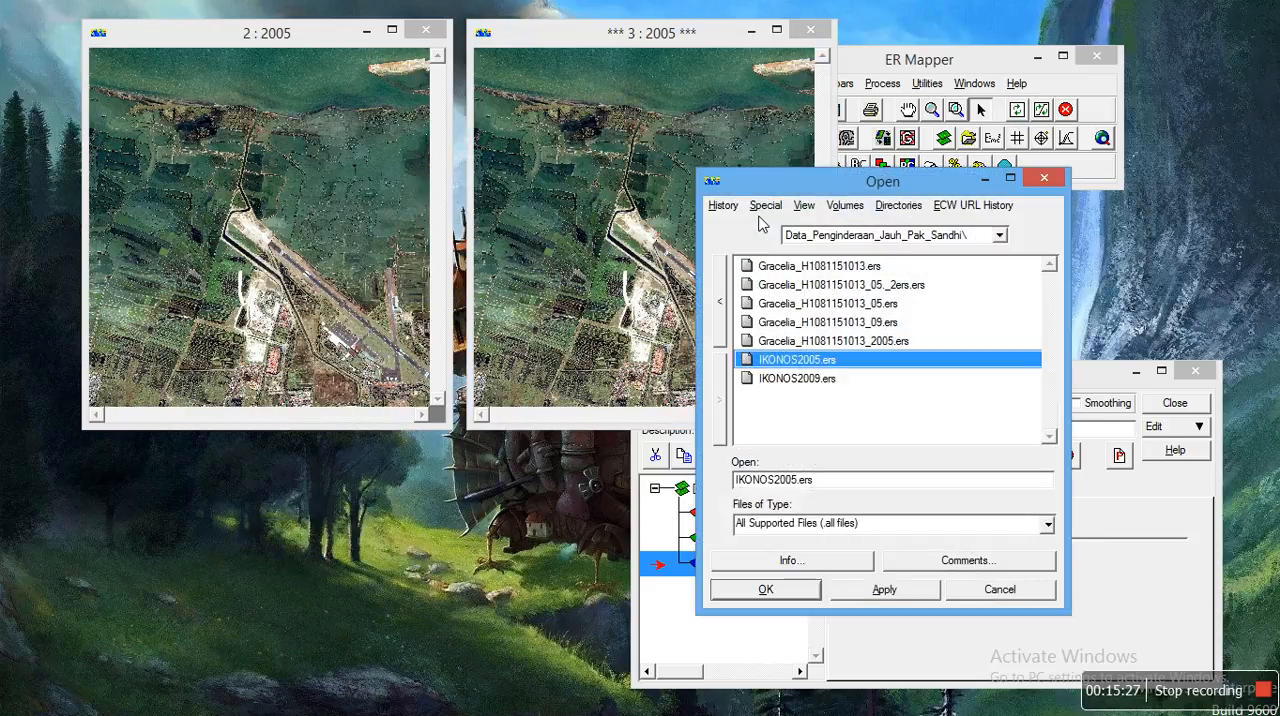
pyautogui.click(811, 378)
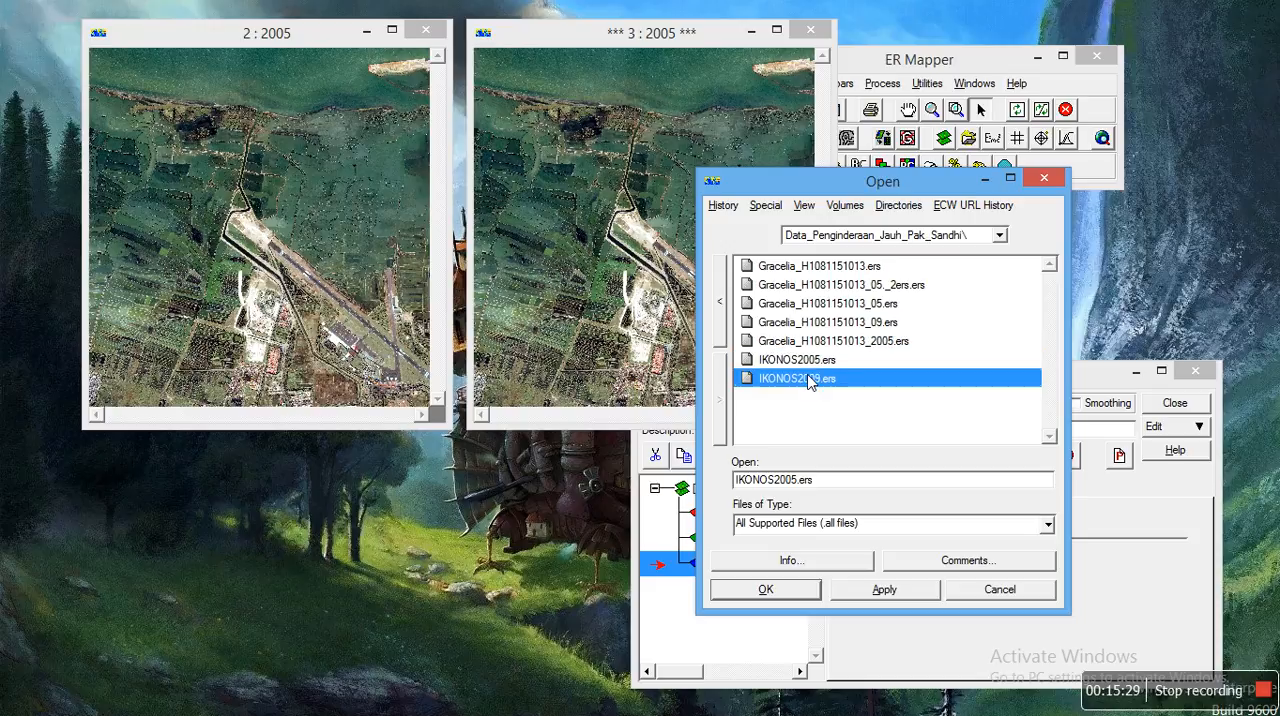
pyautogui.click(766, 590)
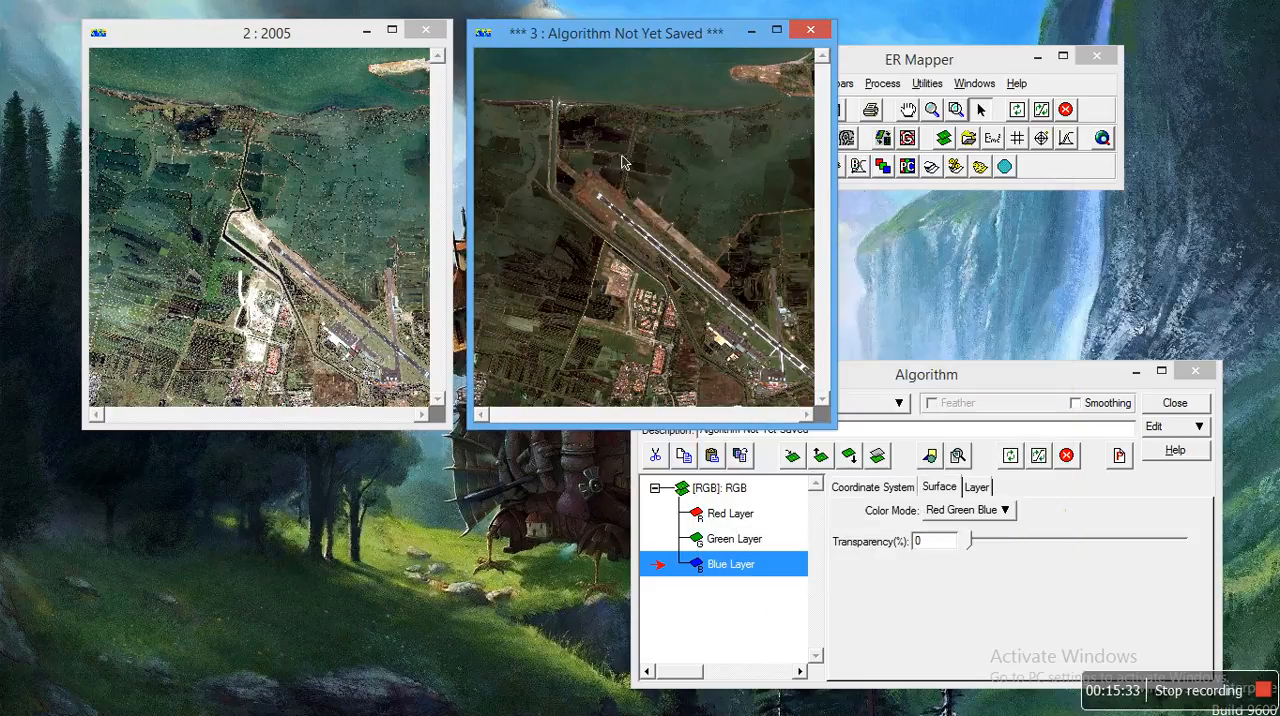
pyautogui.click(1030, 122)
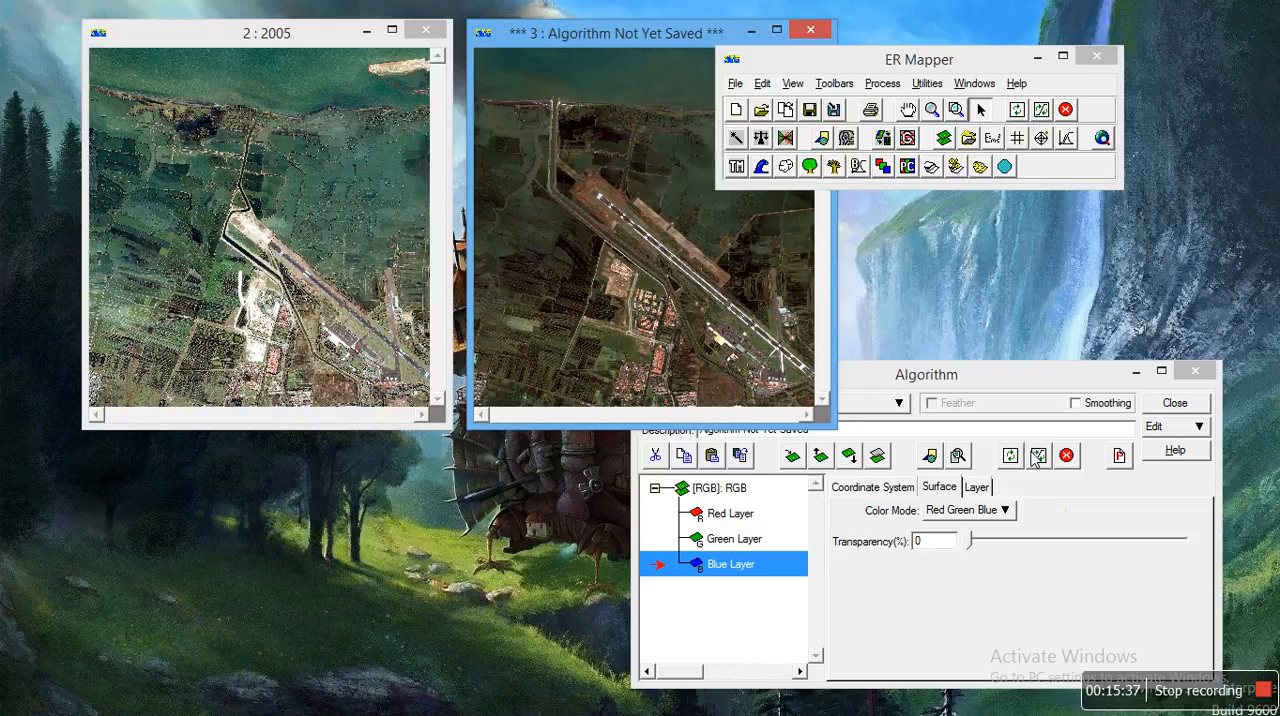
pyautogui.click(1040, 110)
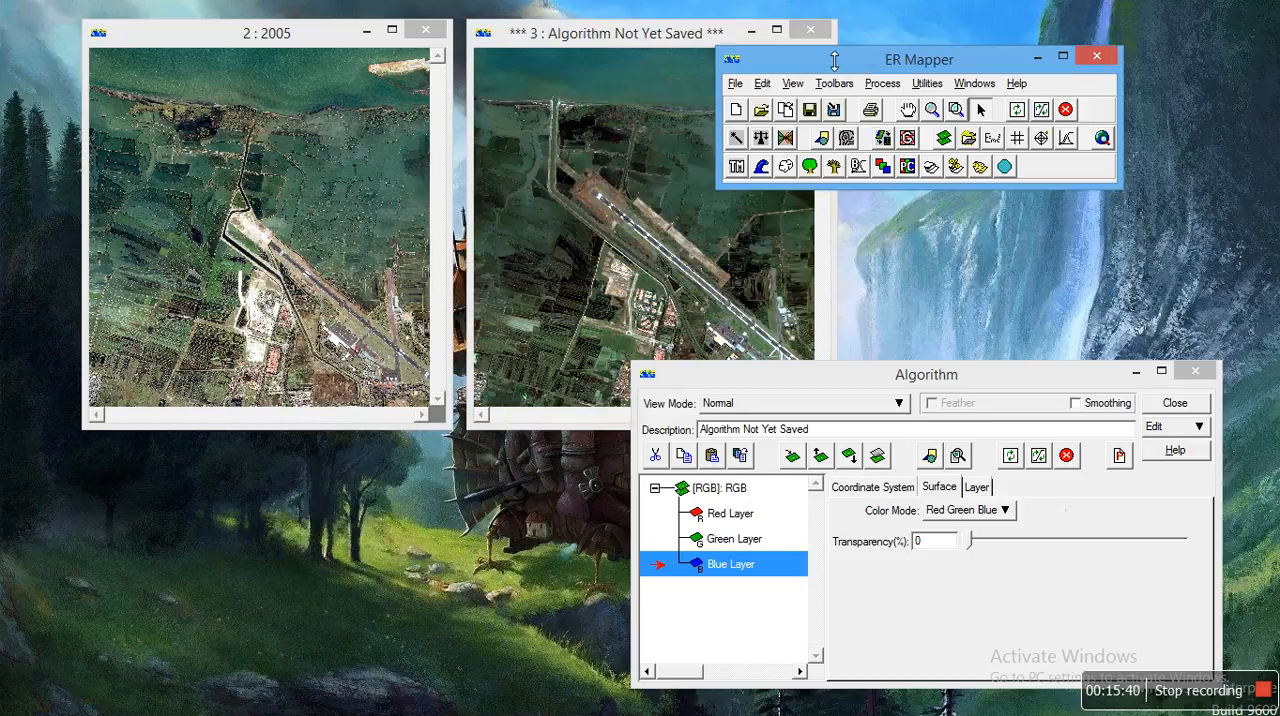
# Step: Set the algorithm description of the IKONOS 2009 image to 2009 and move the Algorithm window away from the images
pyautogui.click(583, 36)
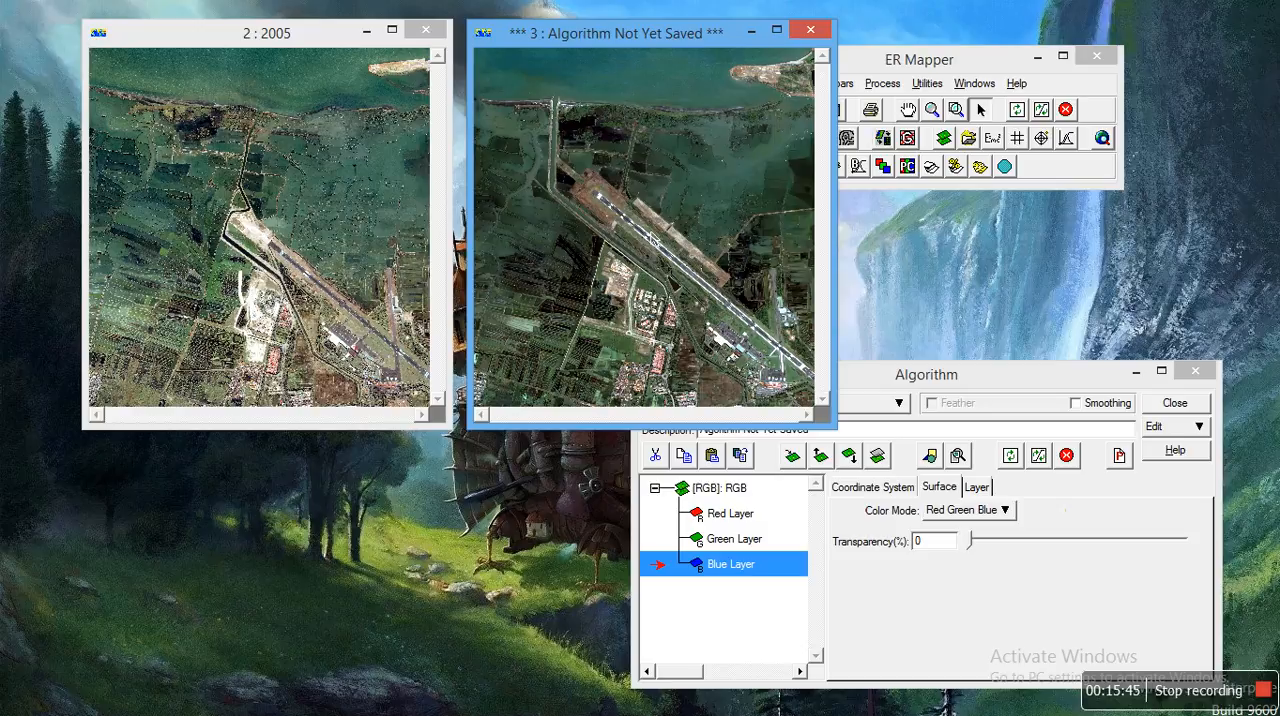
pyautogui.click(968, 375)
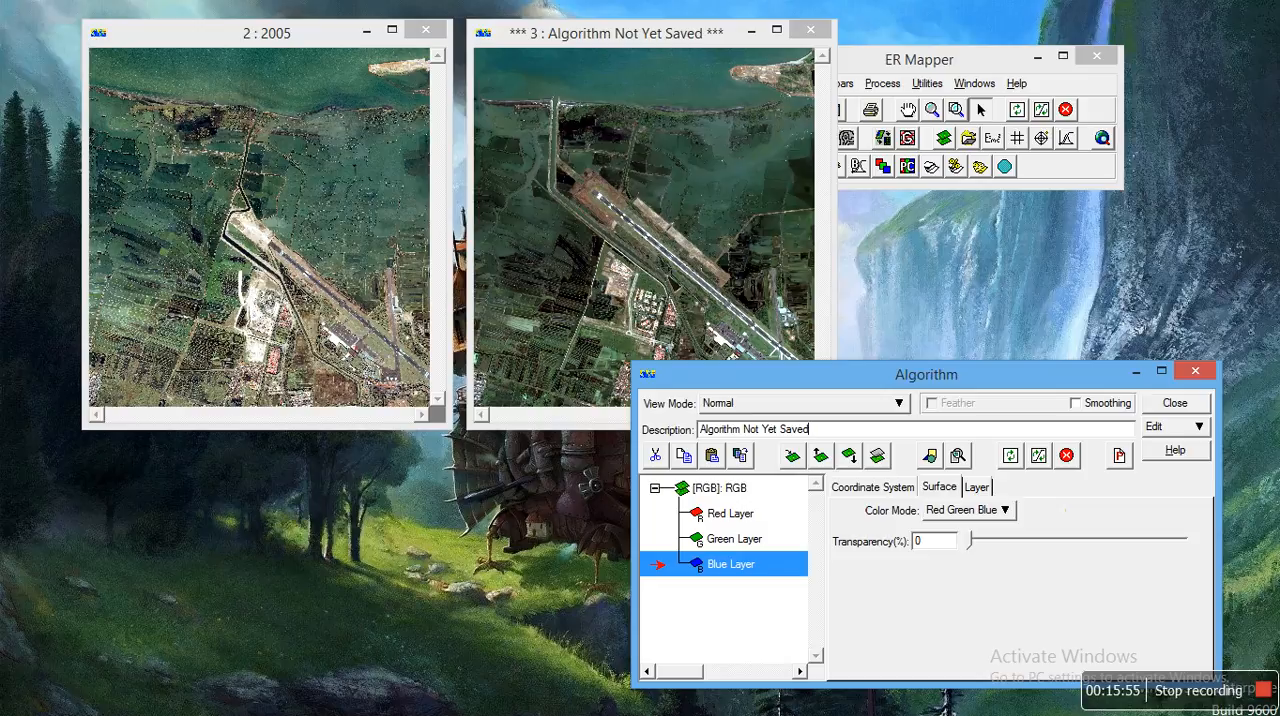
pyautogui.press('BackSpace')
pyautogui.press('BackSpace')
pyautogui.press('BackSpace')
pyautogui.press('BackSpace')
pyautogui.press('BackSpace')
pyautogui.press('BackSpace')
pyautogui.press('BackSpace')
pyautogui.press('BackSpace')
pyautogui.press('BackSpace')
pyautogui.press('BackSpace')
pyautogui.press('BackSpace')
pyautogui.press('BackSpace')
pyautogui.press('BackSpace')
pyautogui.press('BackSpace')
pyautogui.press('BackSpace')
pyautogui.press('BackSpace')
pyautogui.press('BackSpace')
pyautogui.press('BackSpace')
pyautogui.press('BackSpace')
pyautogui.press('BackSpace')
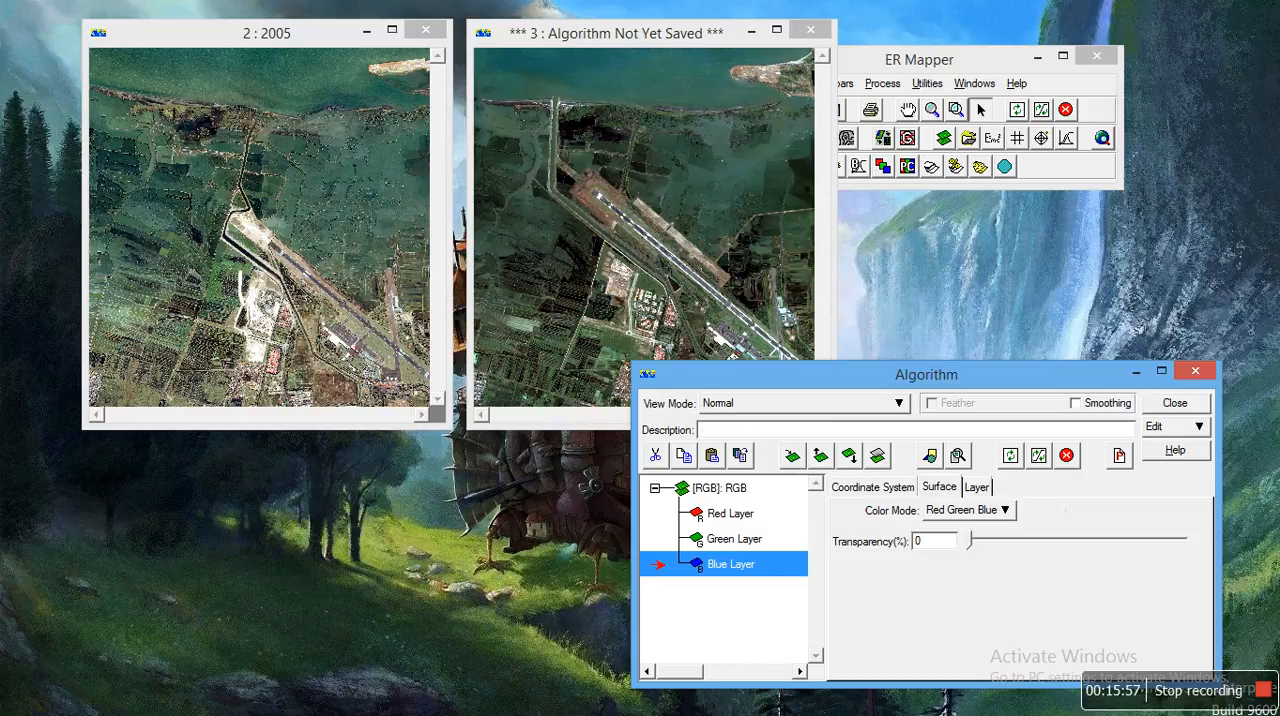
pyautogui.write('2009')
pyautogui.press('Return')
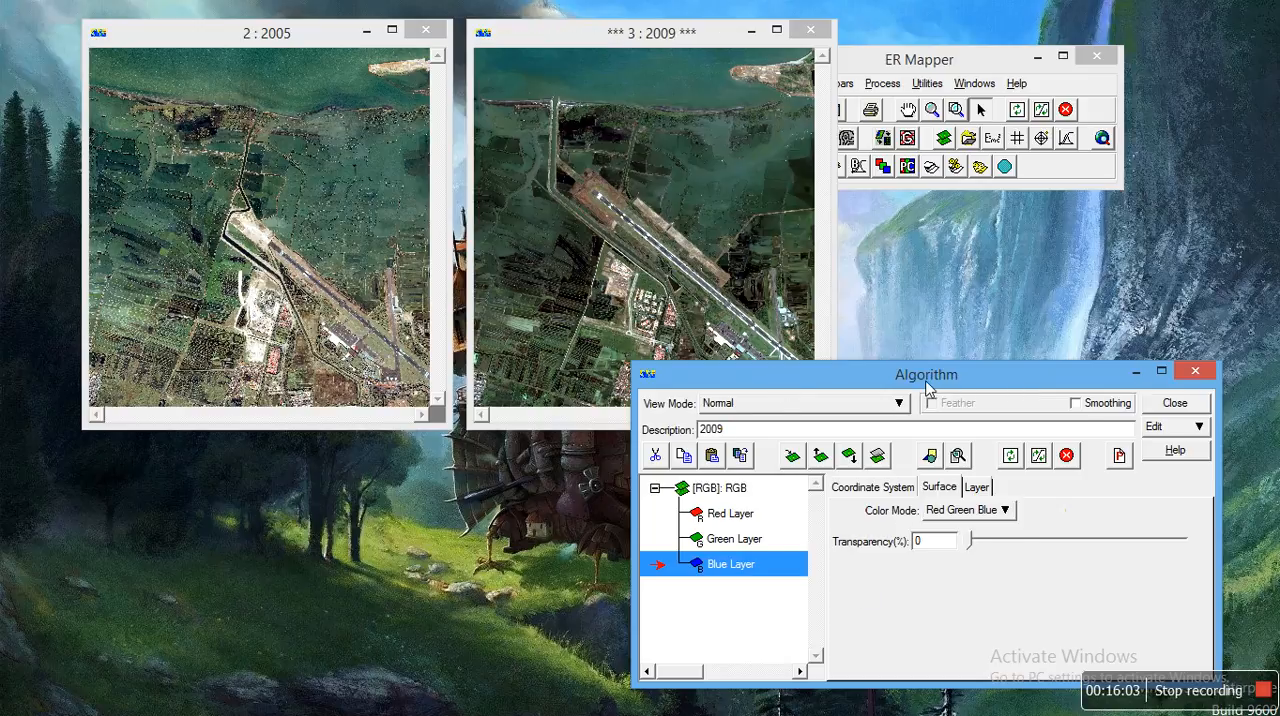
pyautogui.moveTo(926, 382); pyautogui.dragTo(1160, 401)
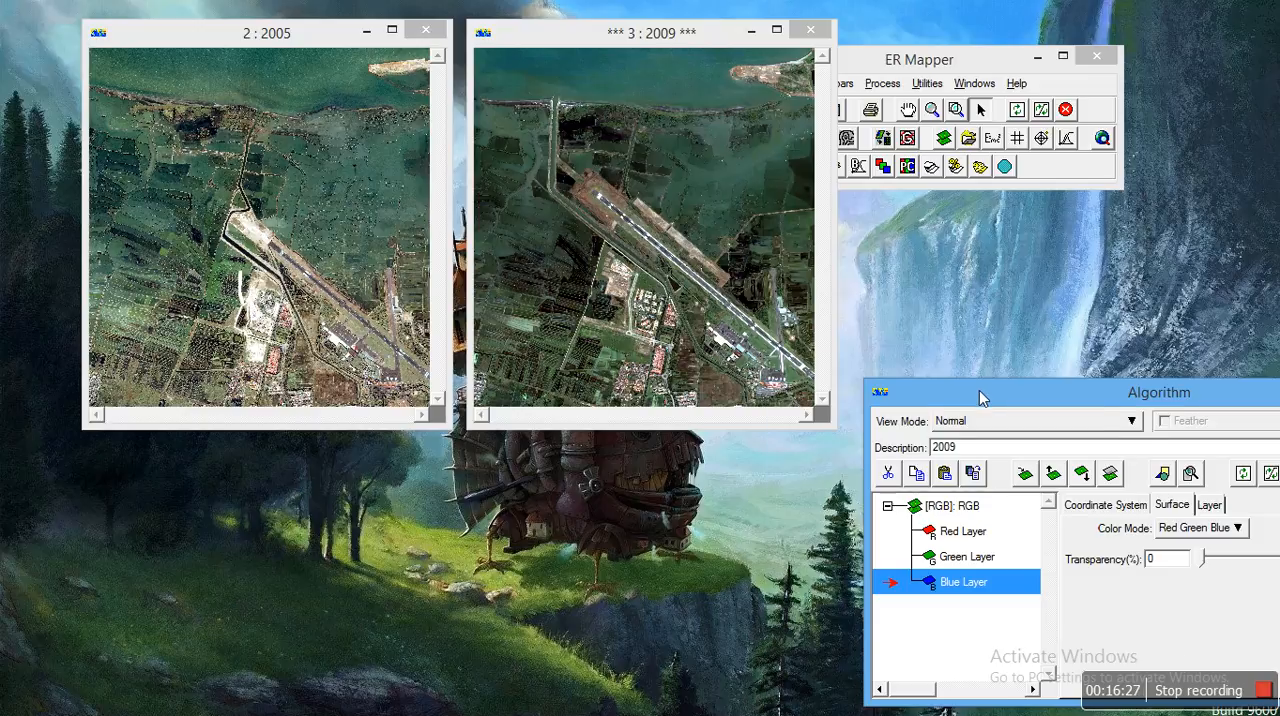
pyautogui.moveTo(980, 391); pyautogui.dragTo(791, 370)
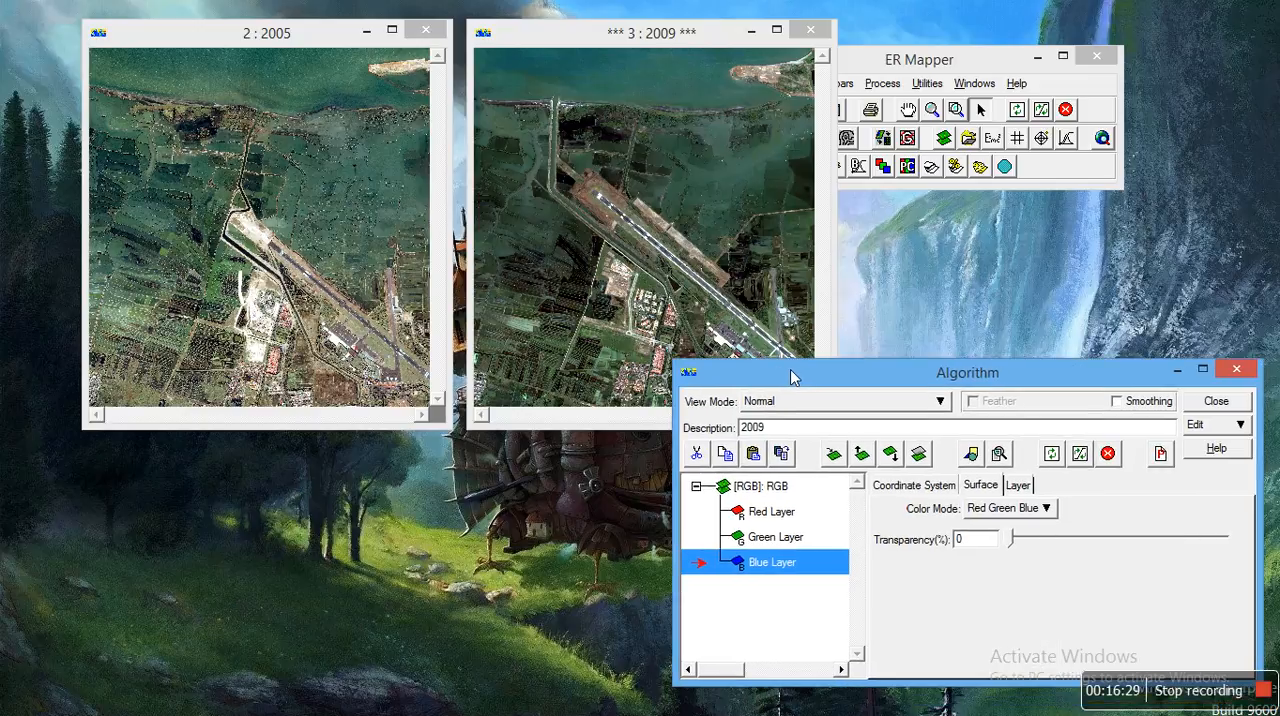